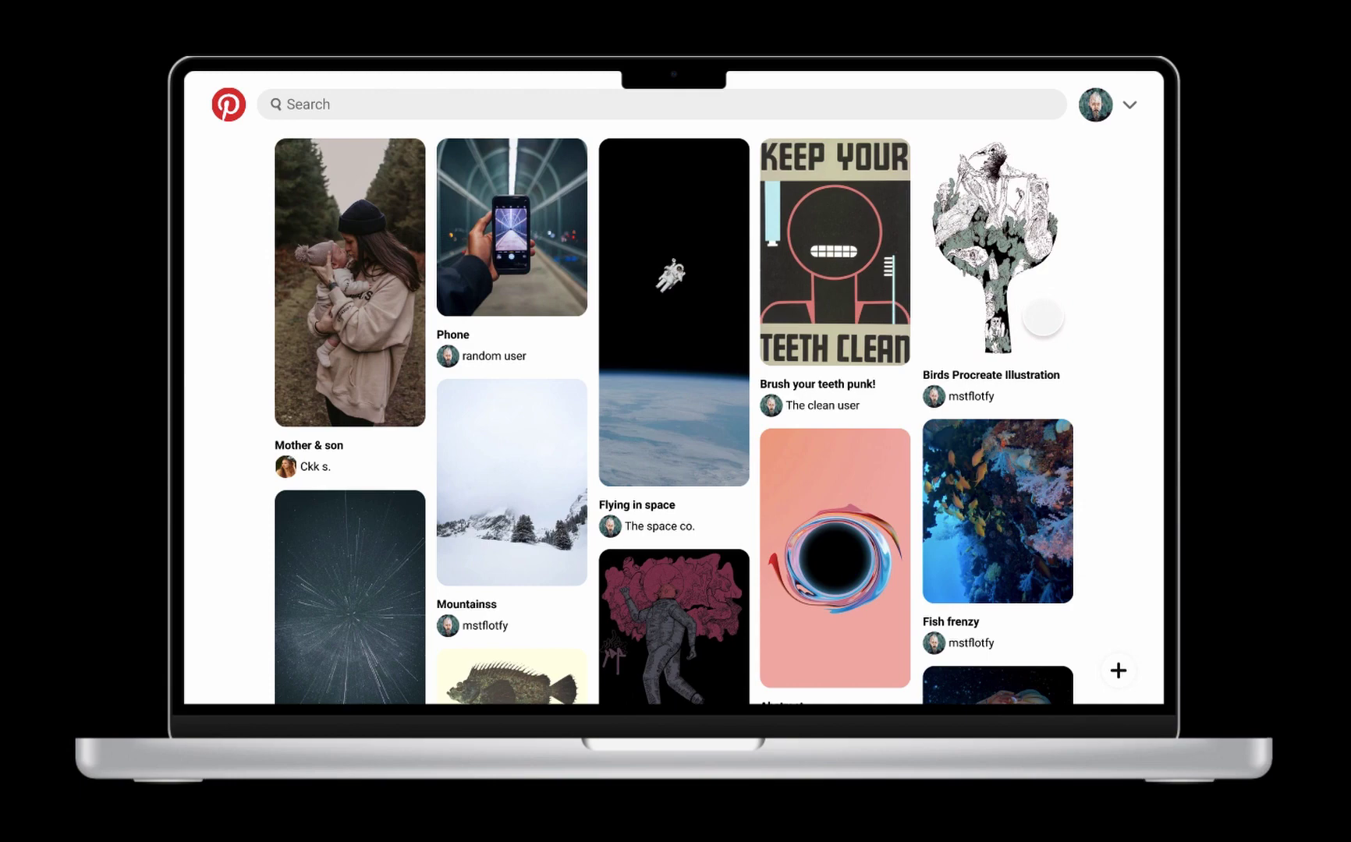
# Step: Scroll through the prototype preview to watch the Pinterest feed move beneath the header
pyautogui.scroll(-5, 1043, 317)
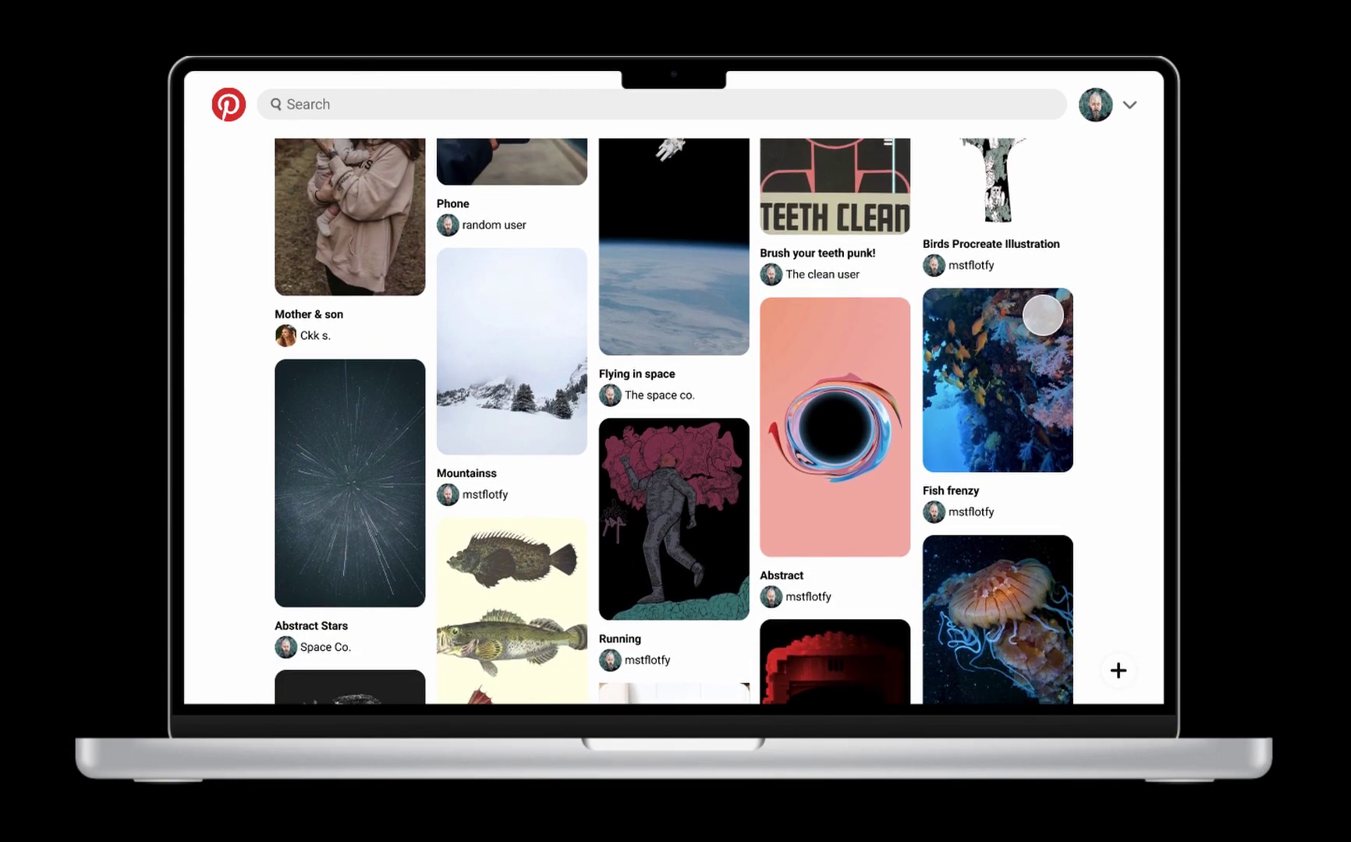
pyautogui.scroll(-1, 1042, 315)
pyautogui.scroll(-4, 1043, 315)
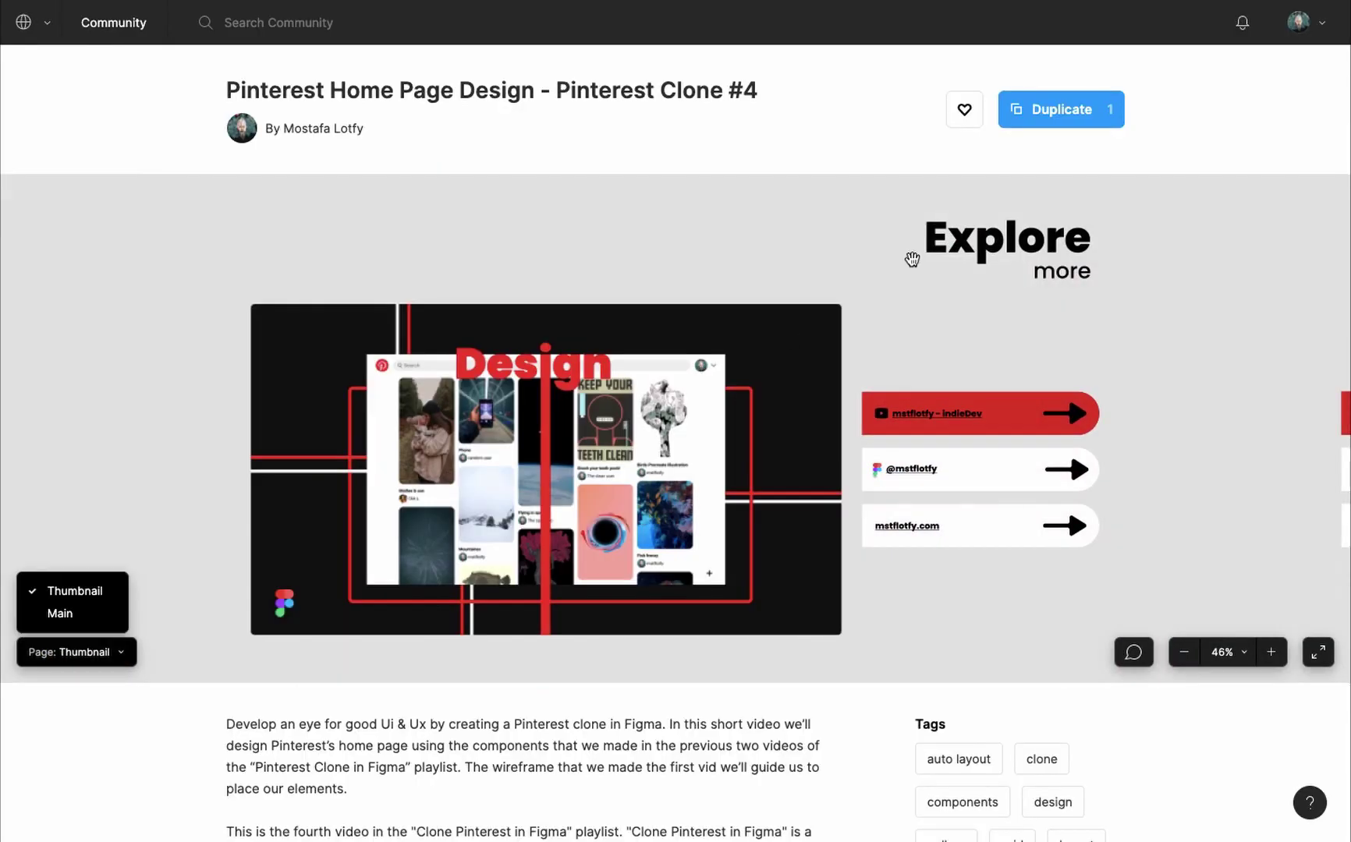
# Step: Duplicate the Pinterest Clone #4 community file into Drafts and switch to its Main page
pyautogui.click(1047, 107)
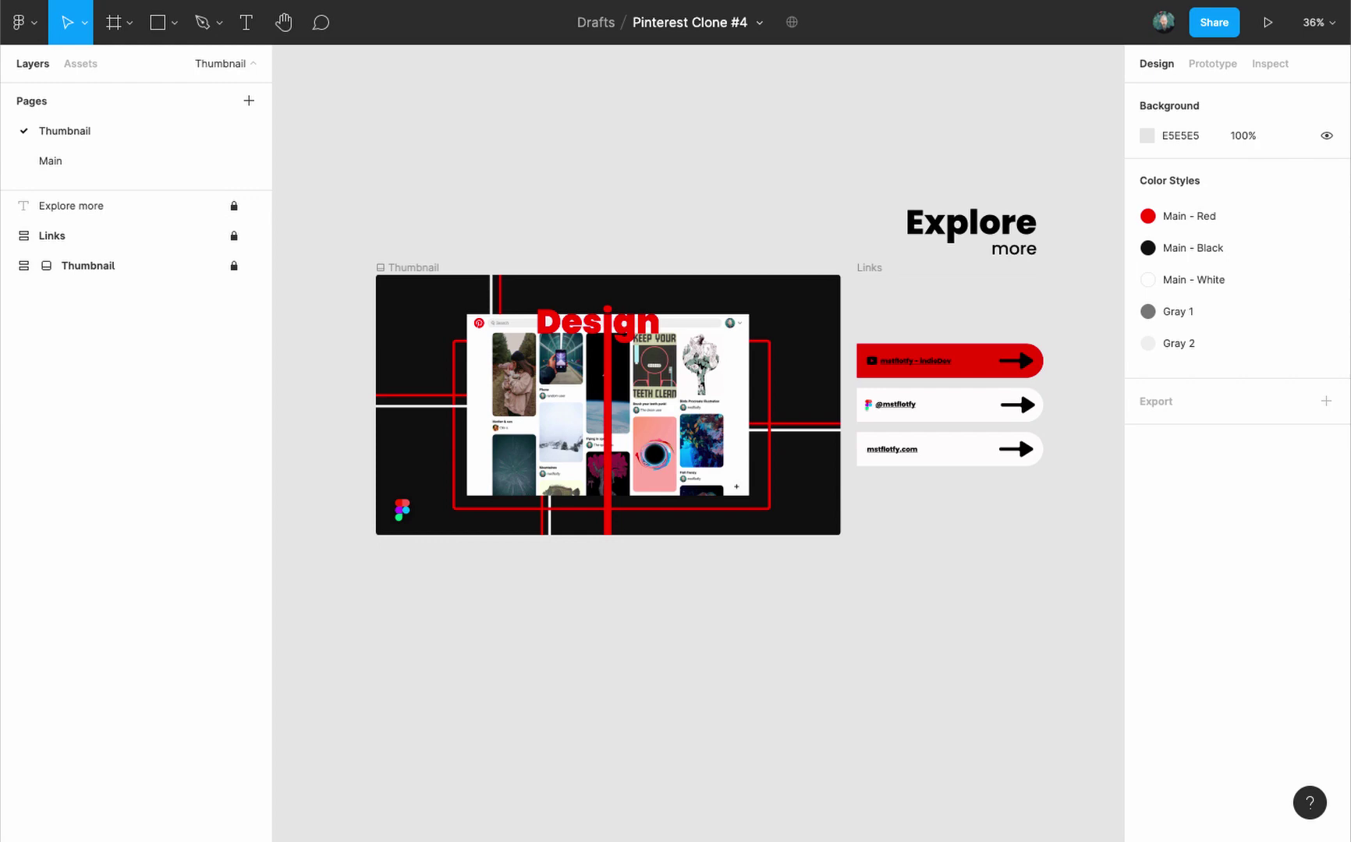
pyautogui.click(50, 160)
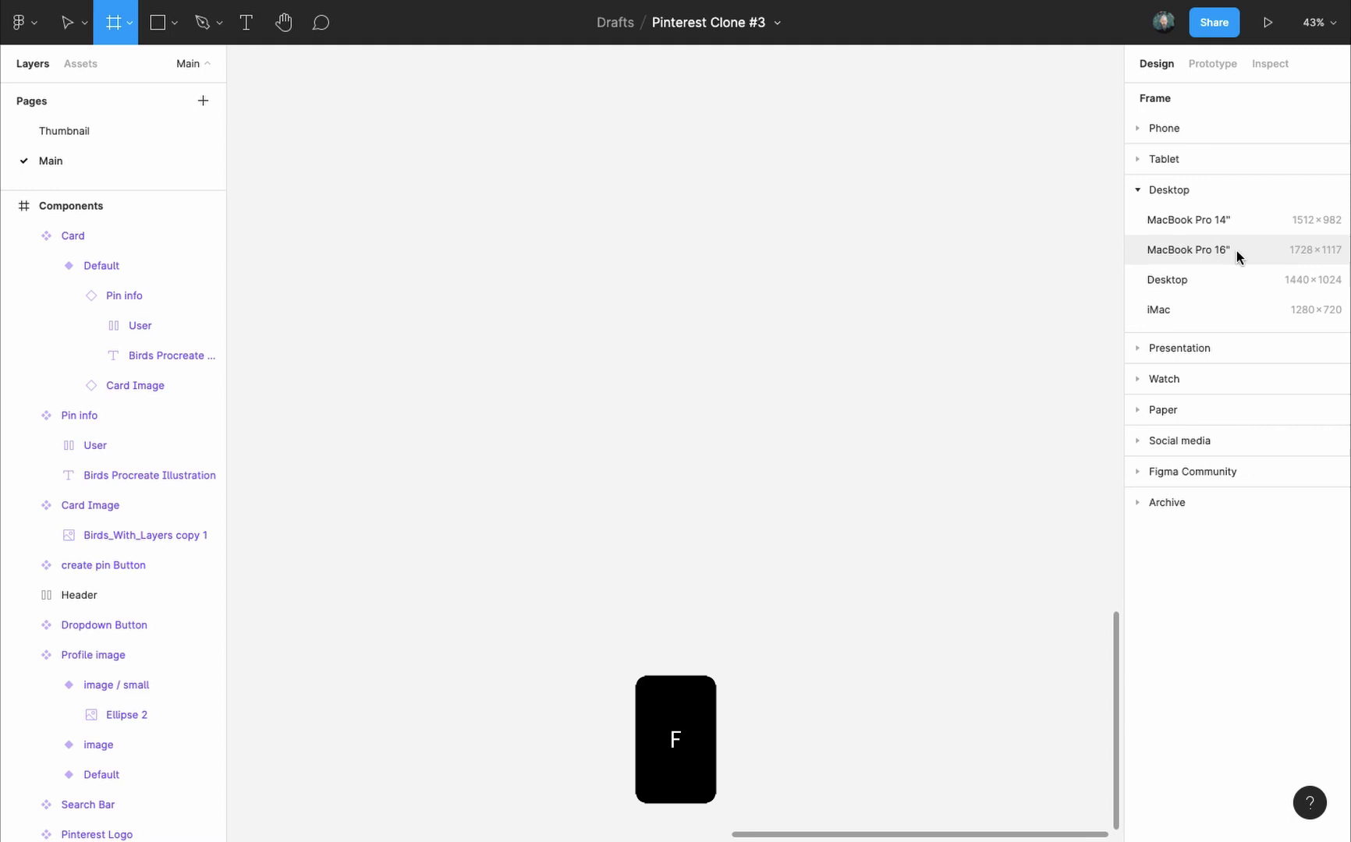
# Step: Add a MacBook Pro 16" frame and copy the Header component into it
pyautogui.click(1236, 250)
pyautogui.click(710, 169)
pyautogui.moveTo(710, 169); pyautogui.dragTo(716, 550)
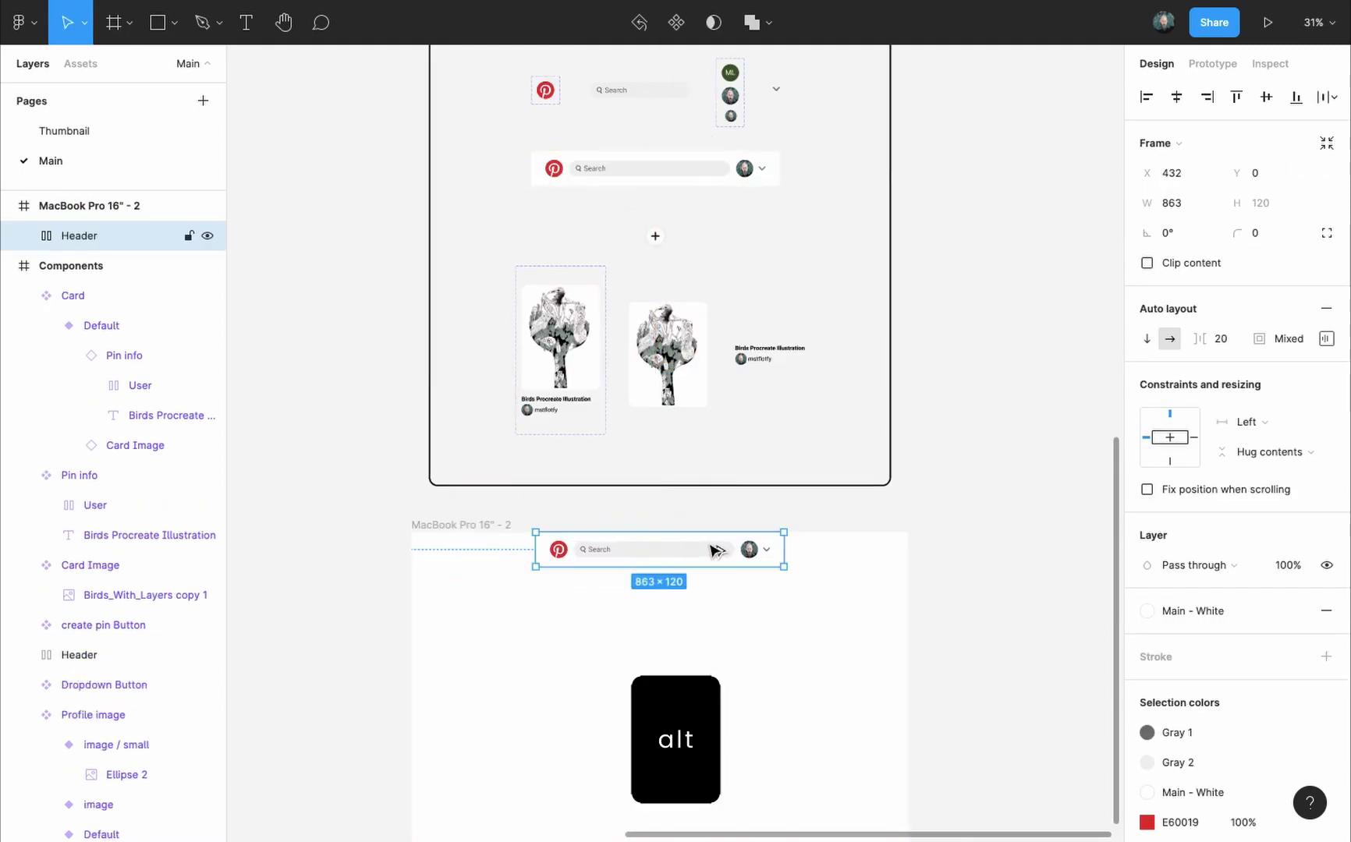
# Step: Stretch the Header symmetrically to 1729 px wide so the Search Bar fills it
pyautogui.press('alt')
pyautogui.click(782, 548)
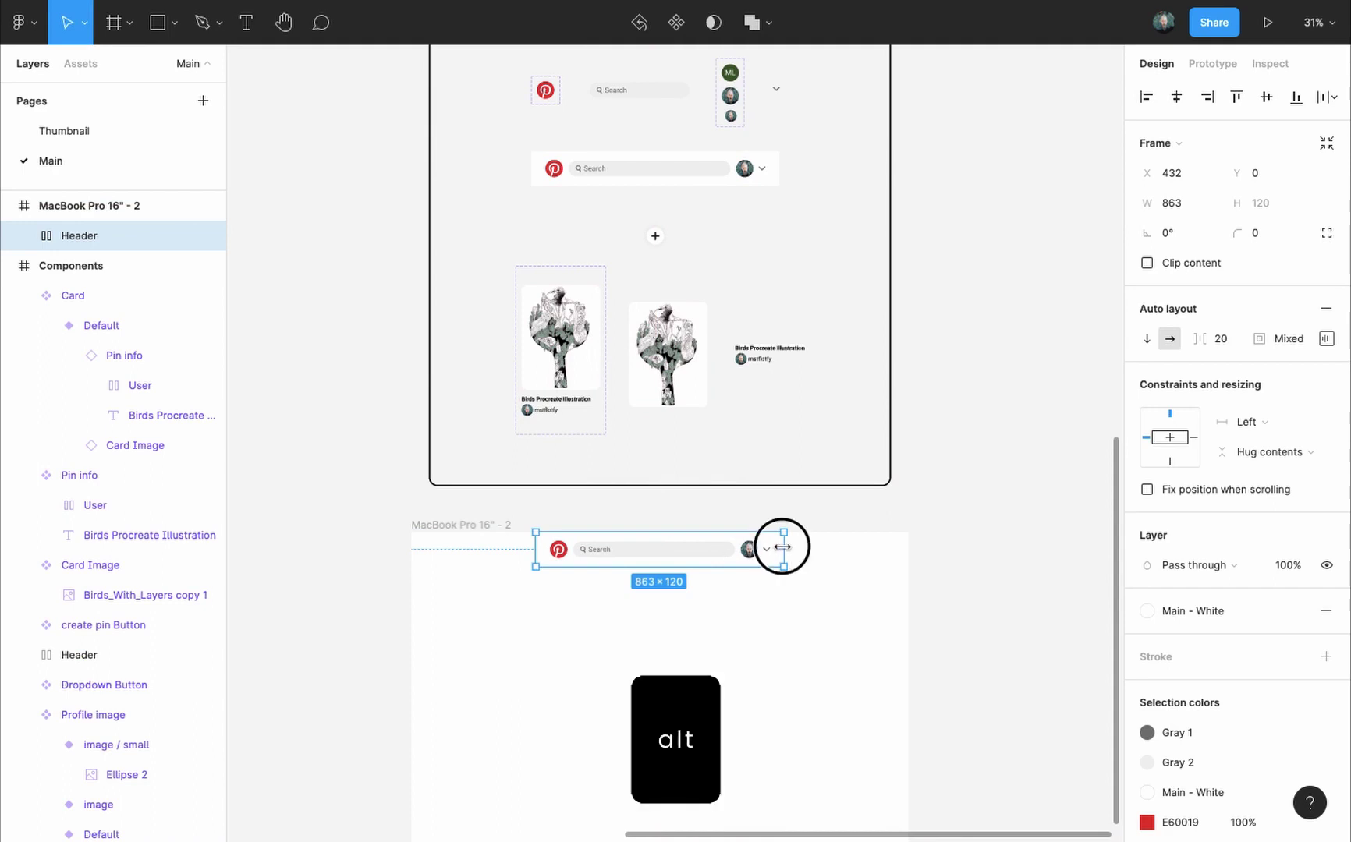
pyautogui.moveTo(782, 547); pyautogui.dragTo(909, 553)
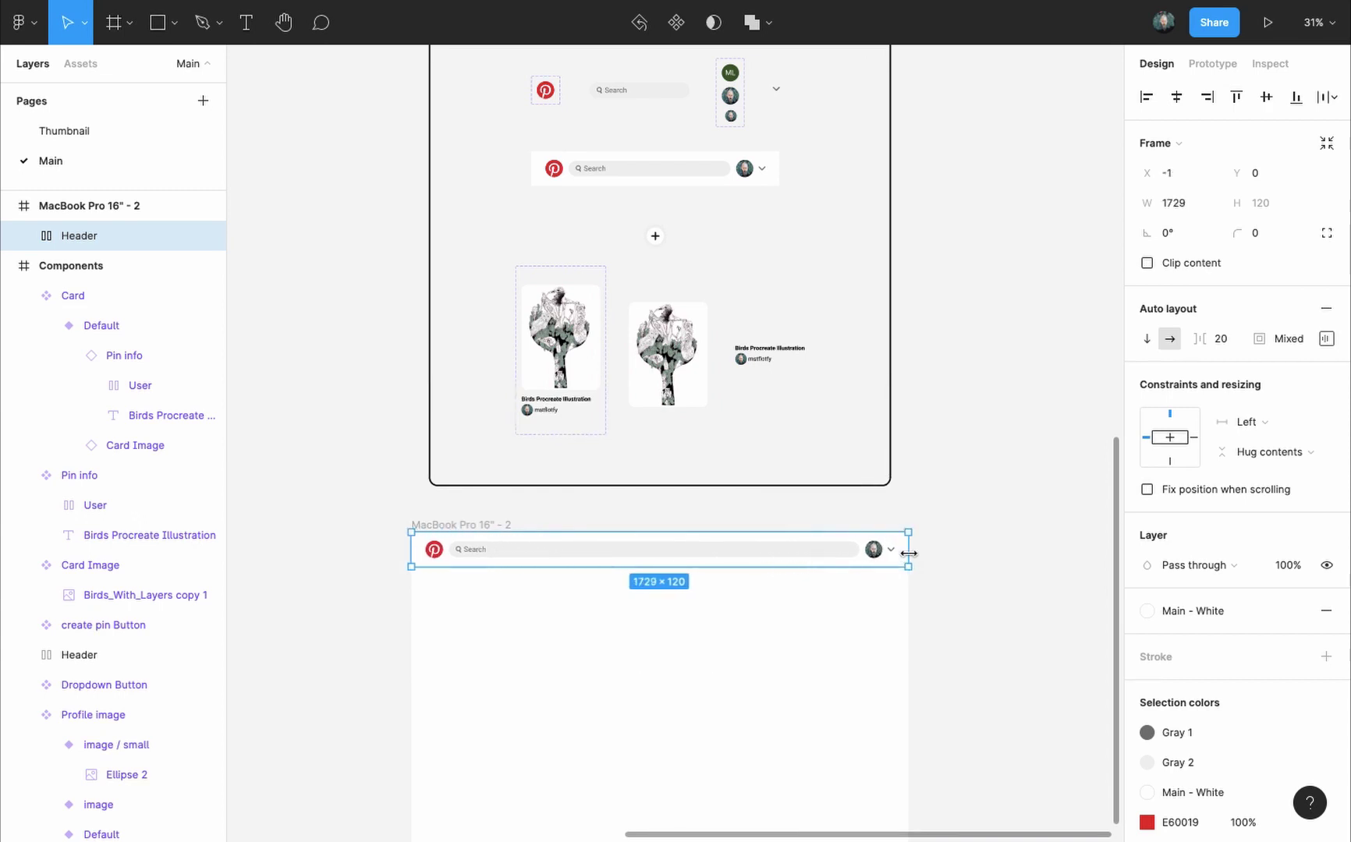
pyautogui.click(823, 553)
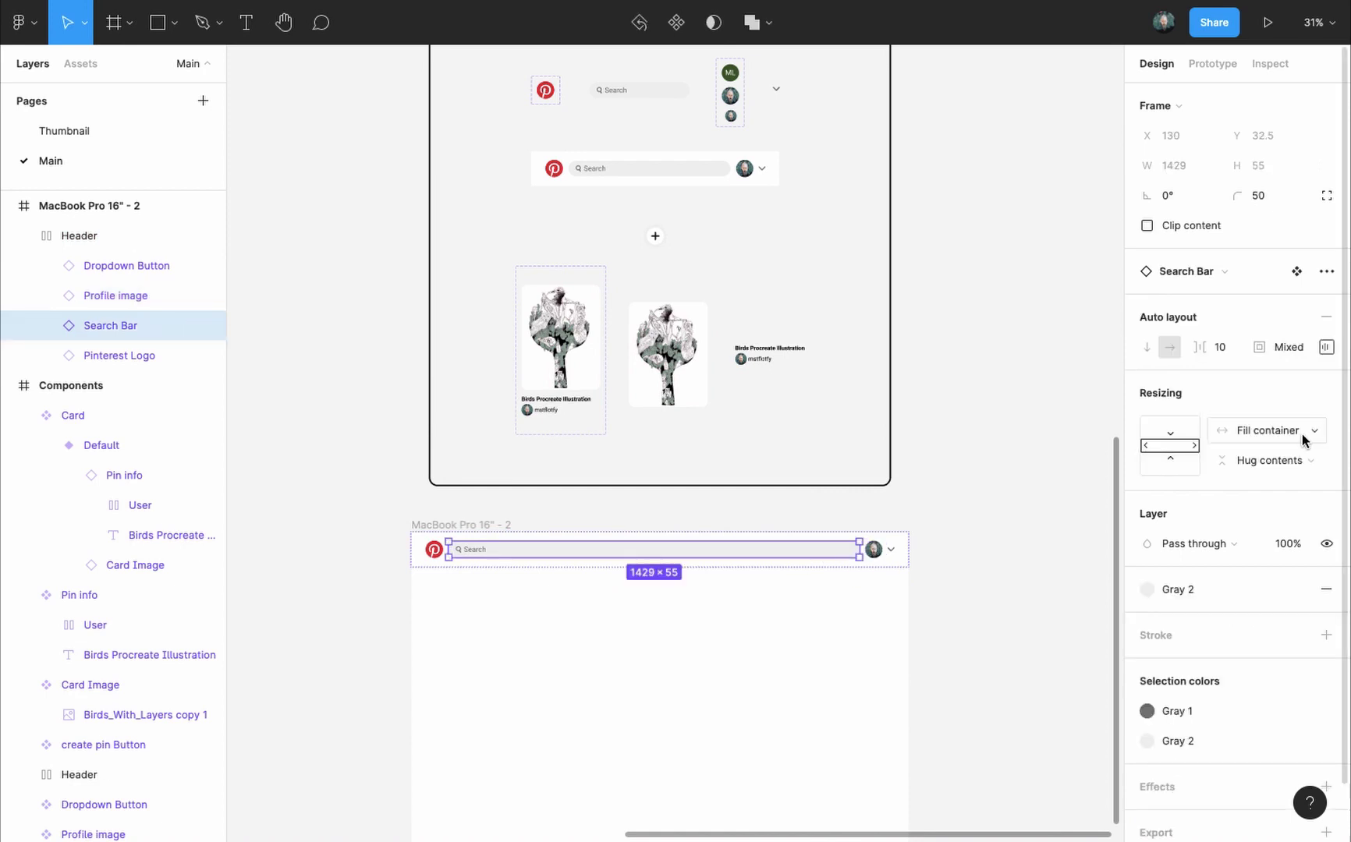
pyautogui.click(927, 599)
pyautogui.scroll(3, 924, 577)
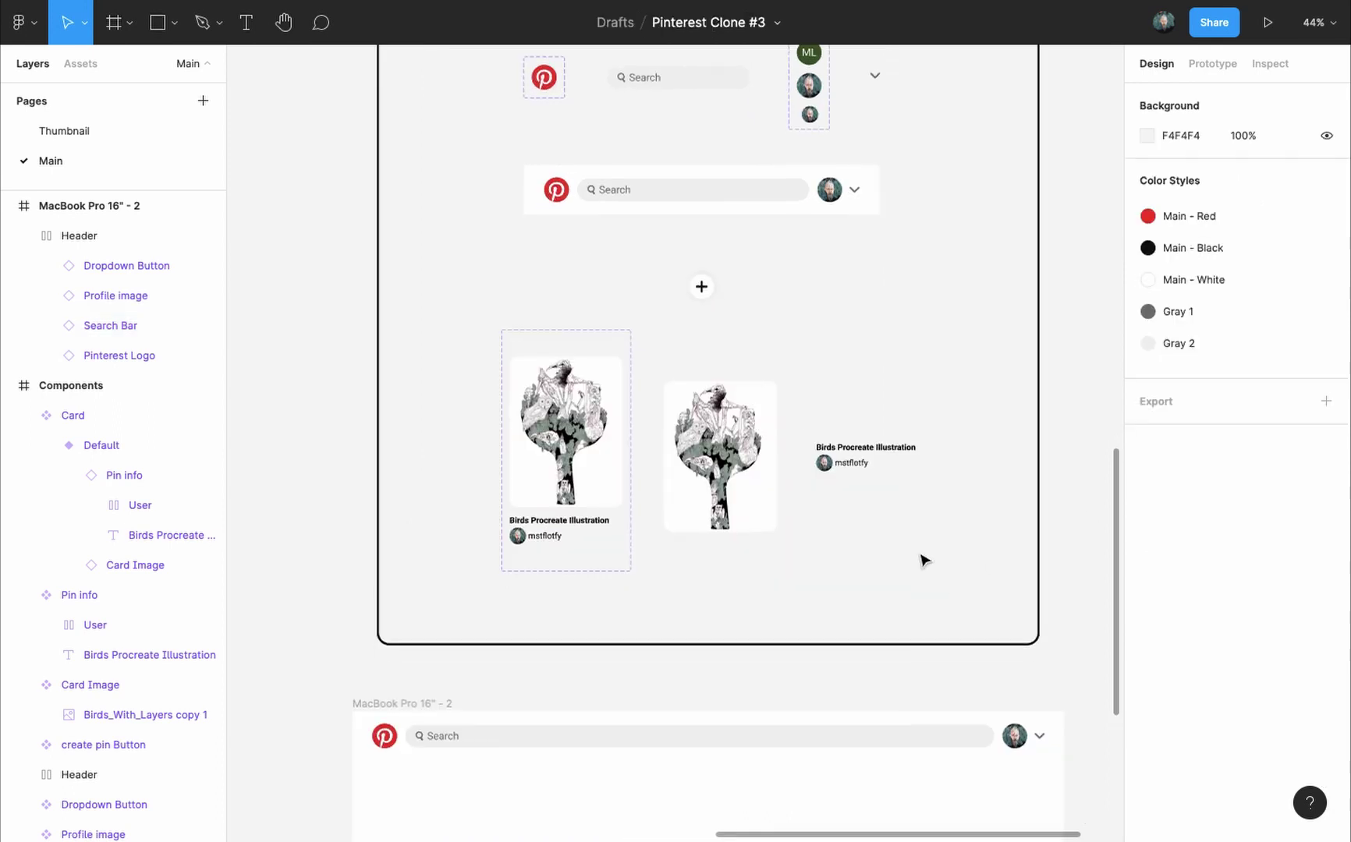
# Step: Copy the create pin Button to the frame's bottom-right and wrap it in an auto-layout frame named footer
pyautogui.scroll(1, 826, 444)
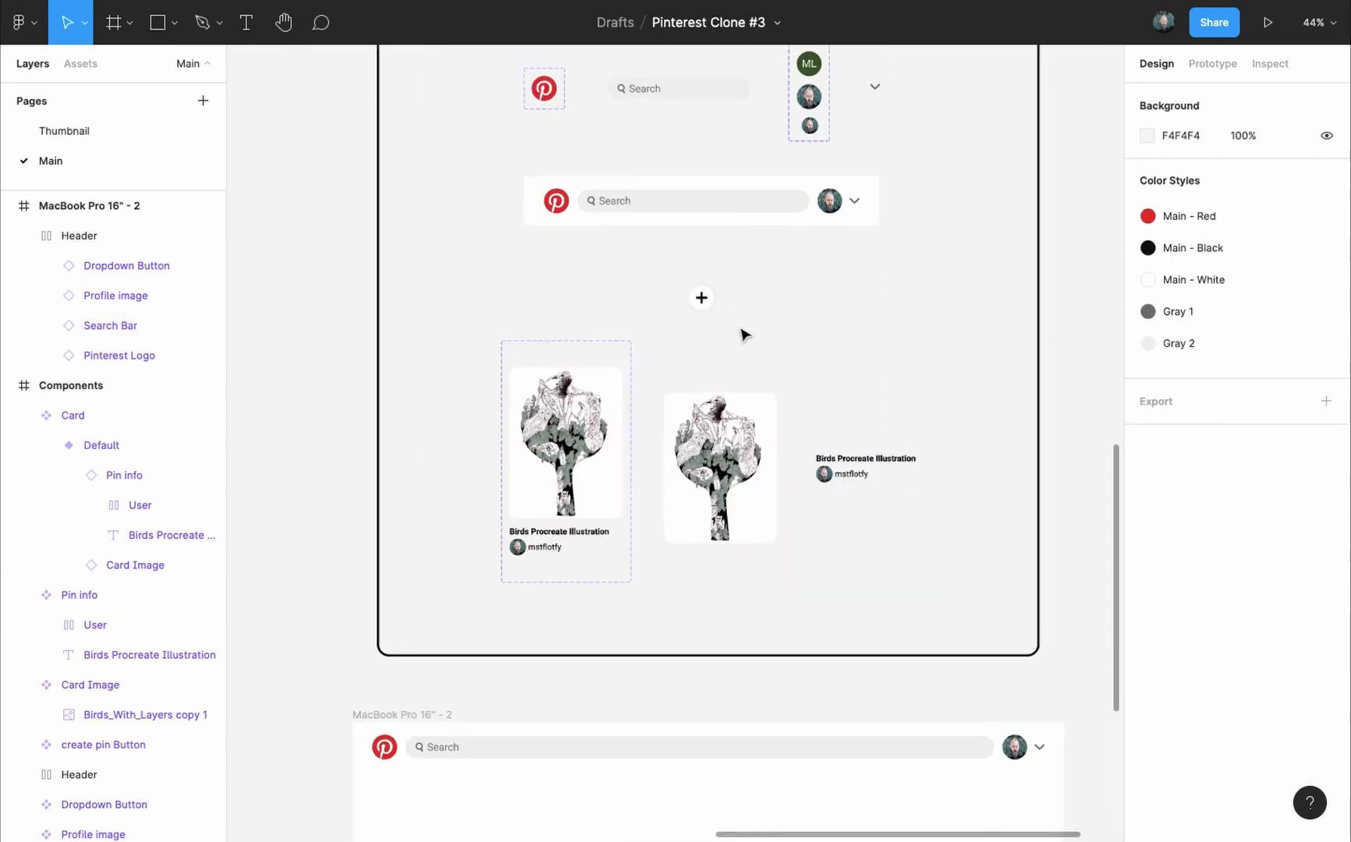
pyautogui.click(702, 298)
pyautogui.moveTo(701, 299); pyautogui.dragTo(947, 592)
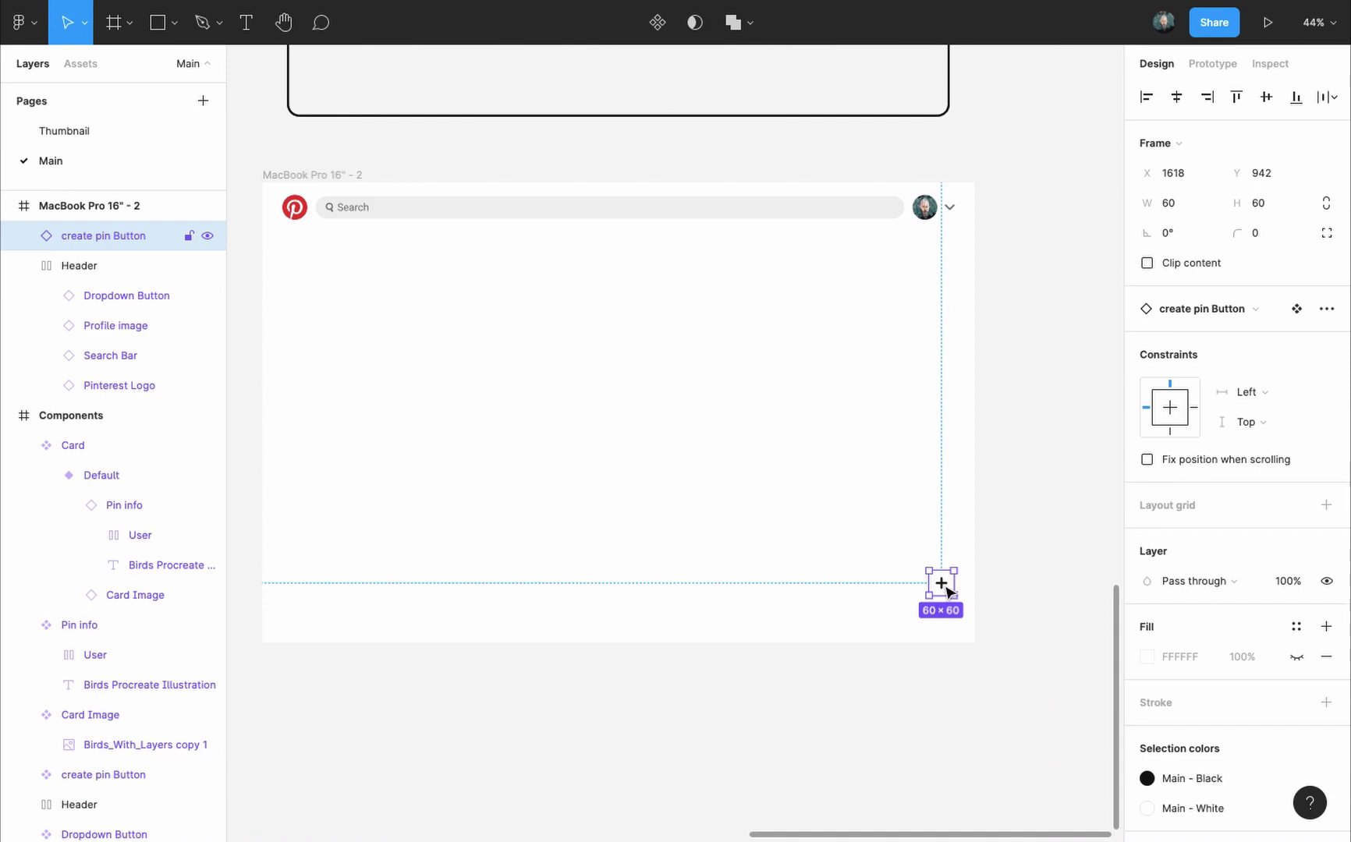
pyautogui.moveTo(947, 591); pyautogui.dragTo(948, 592)
pyautogui.hotkey('shift', 'a')
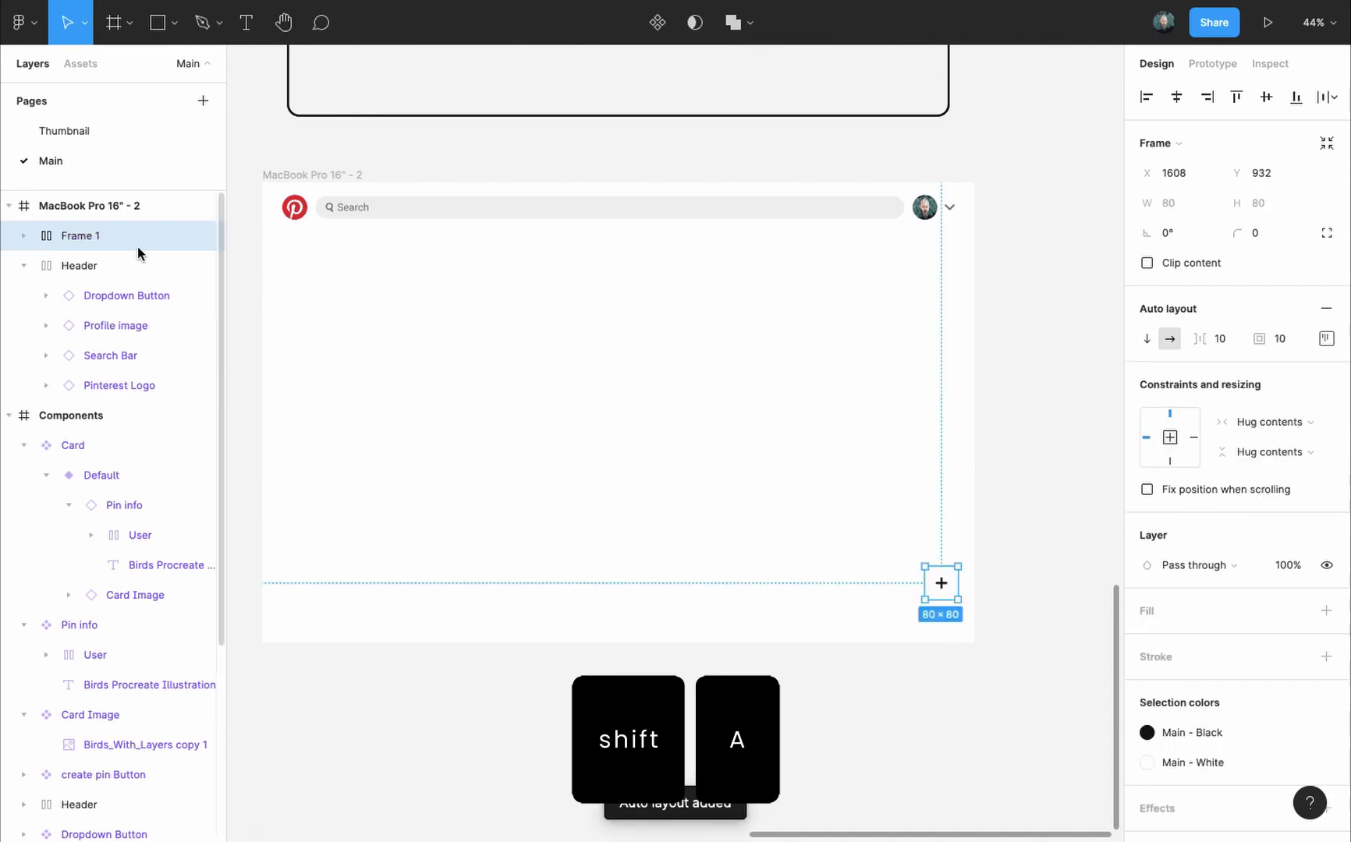
pyautogui.doubleClick(101, 235)
pyautogui.write('footer')
# Step: Stretch the footer to full frame height on the right edge, aligning the button bottom-centre
pyautogui.moveTo(940, 567); pyautogui.dragTo(938, 182)
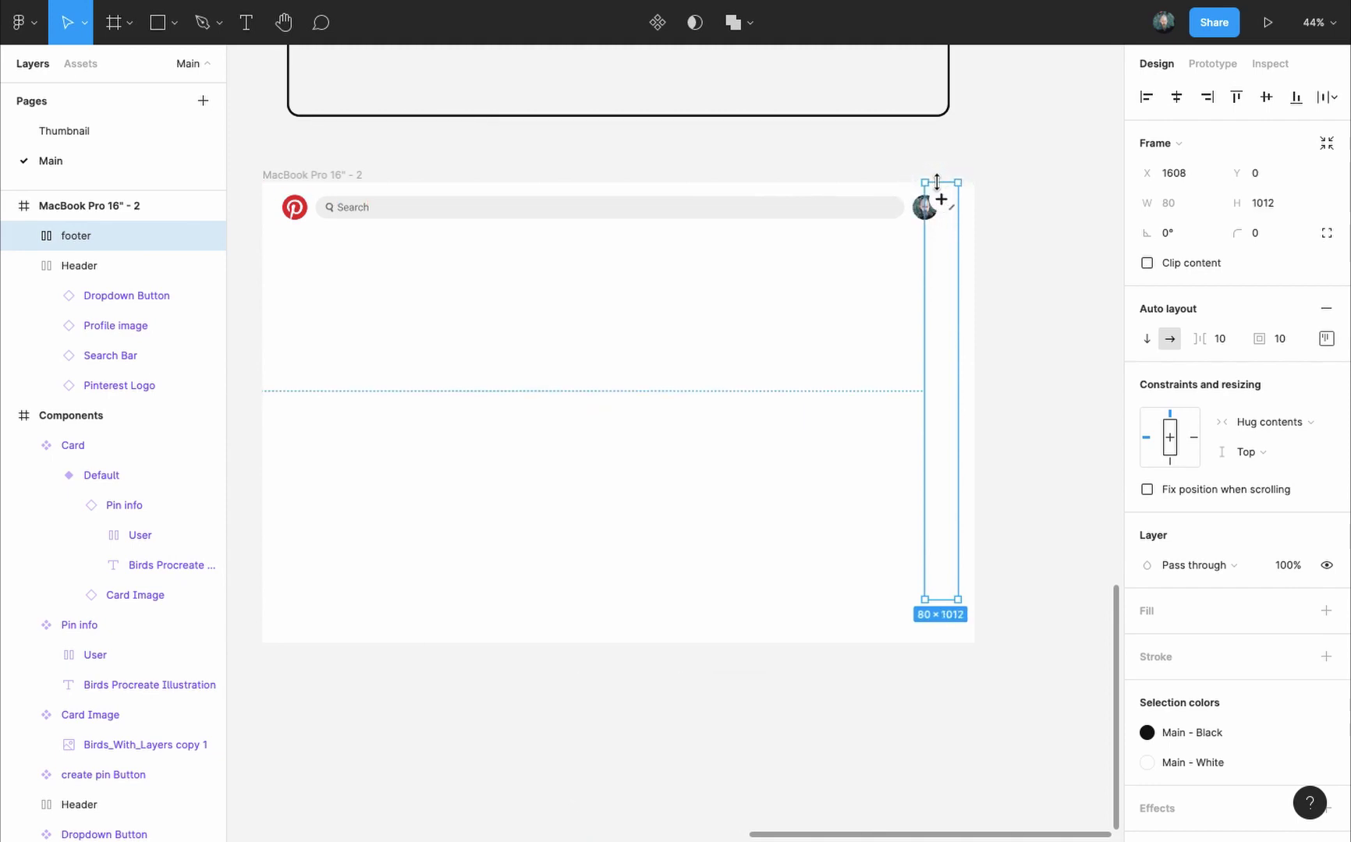
pyautogui.moveTo(941, 599); pyautogui.dragTo(949, 642)
pyautogui.moveTo(942, 537); pyautogui.dragTo(959, 537)
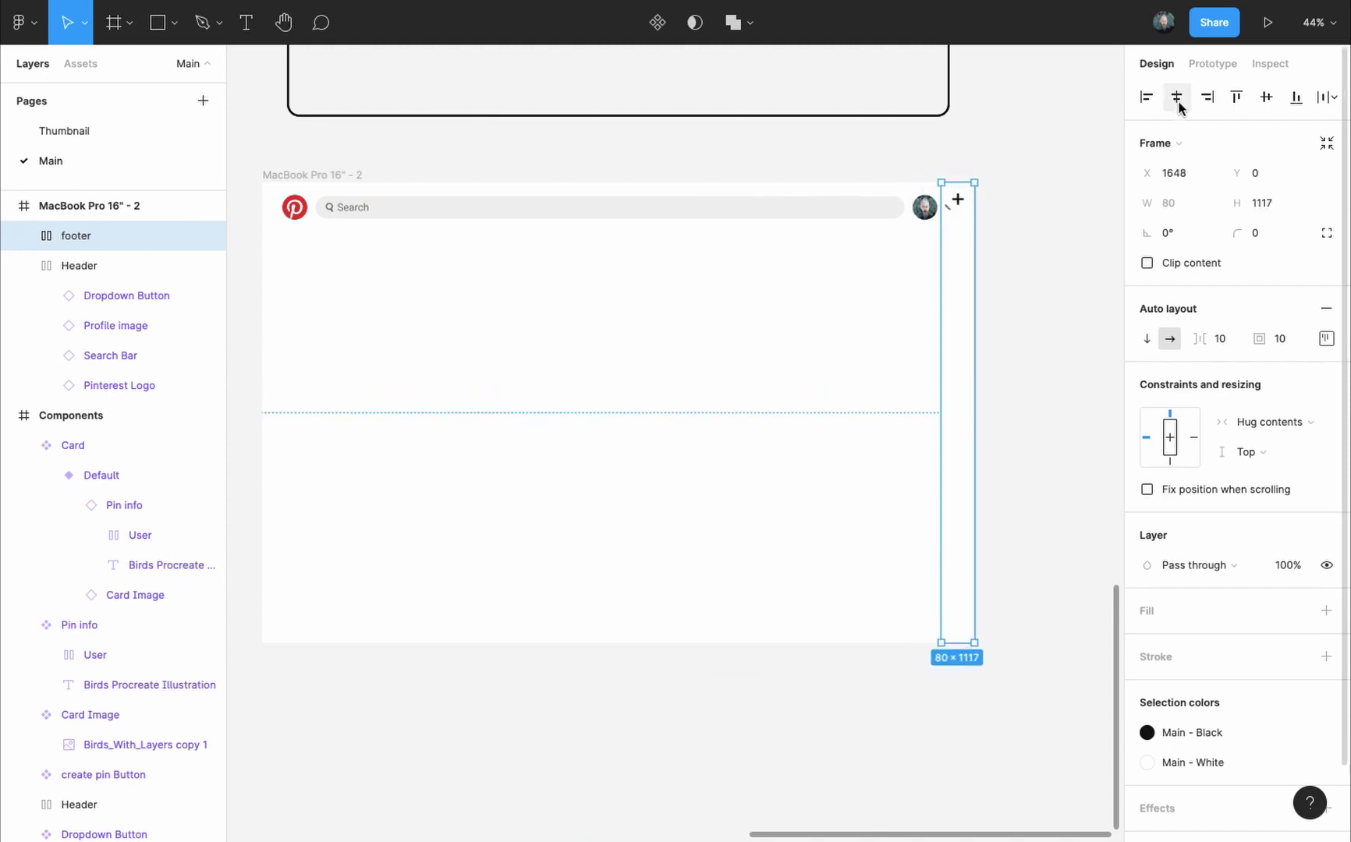
pyautogui.click(1326, 338)
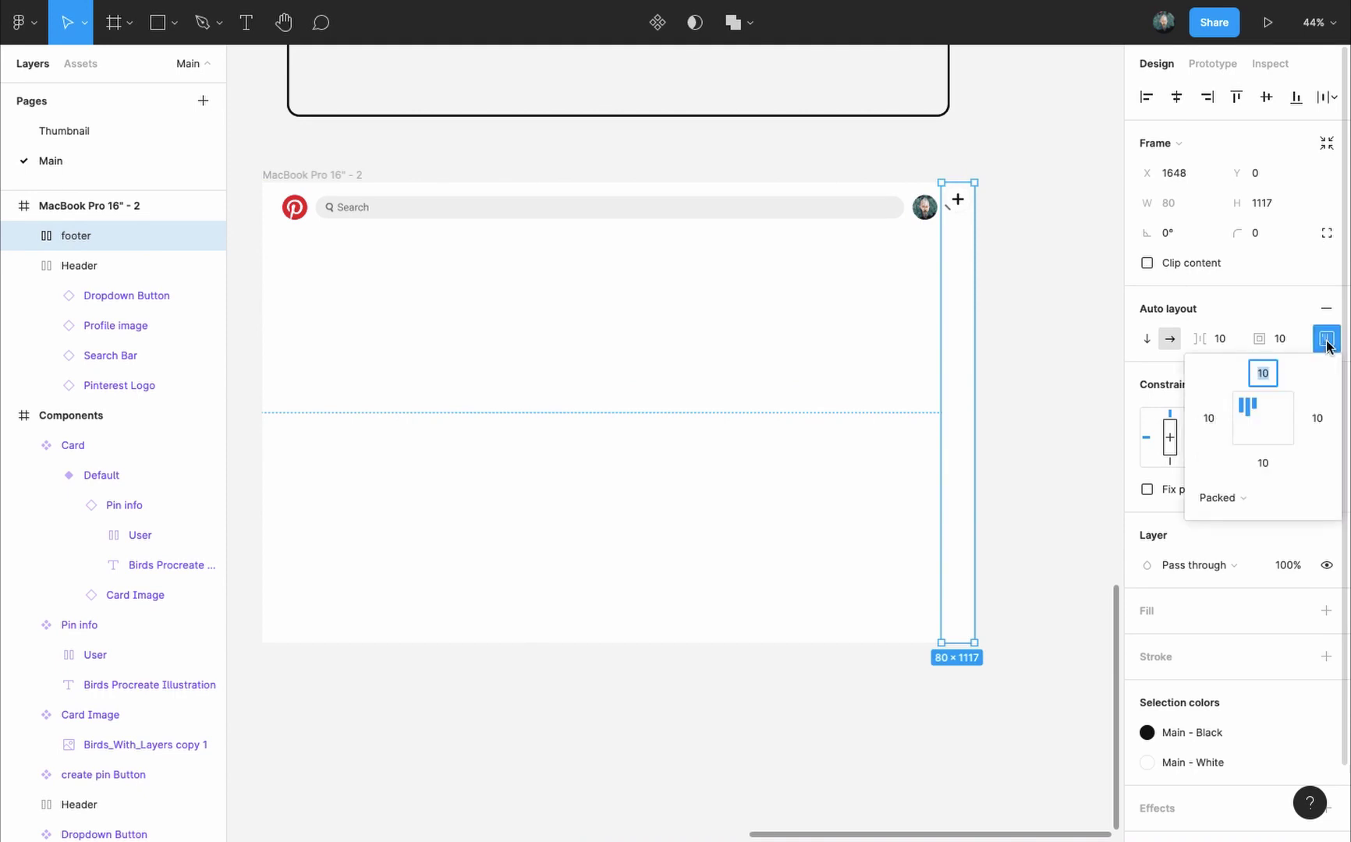
pyautogui.click(1263, 431)
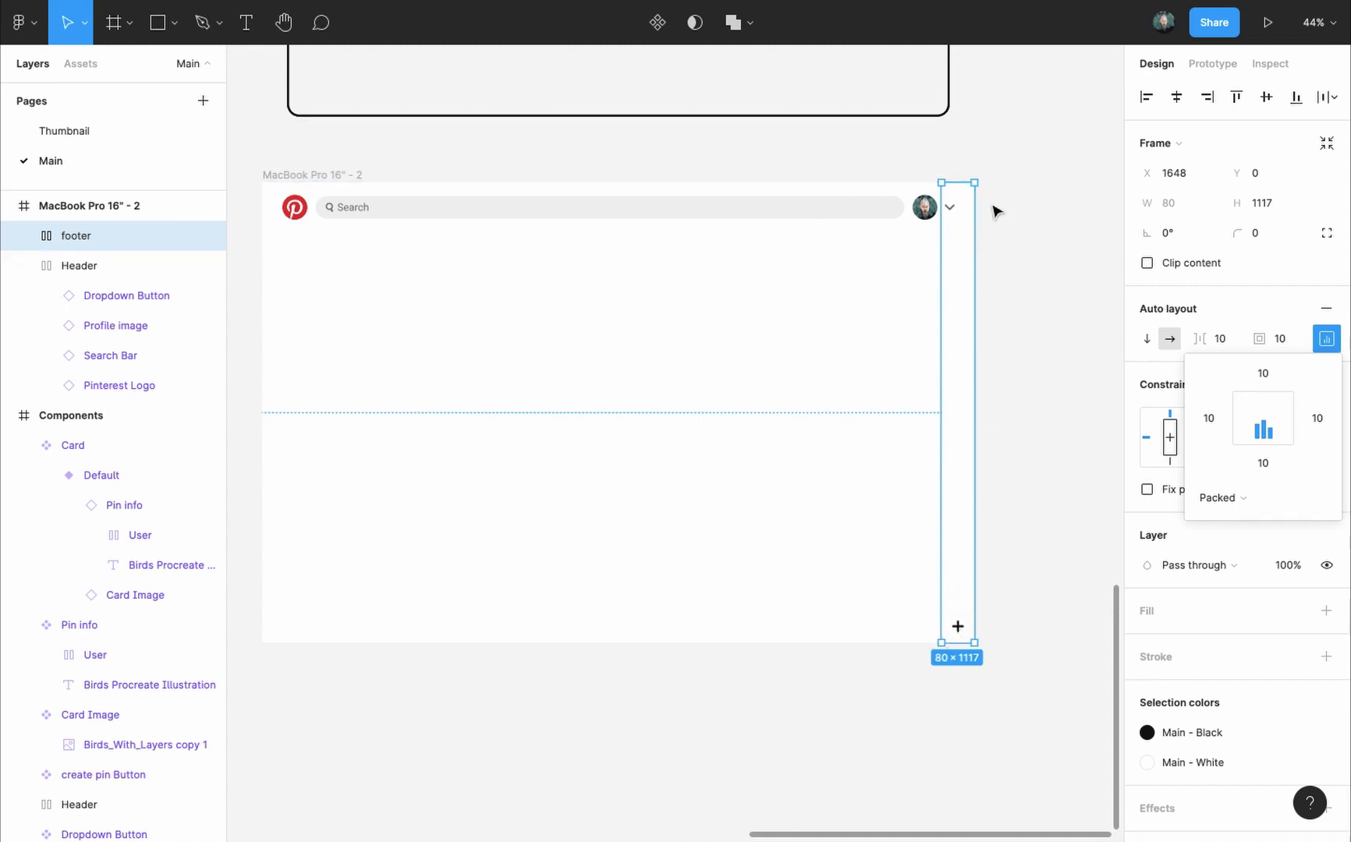
pyautogui.click(967, 248)
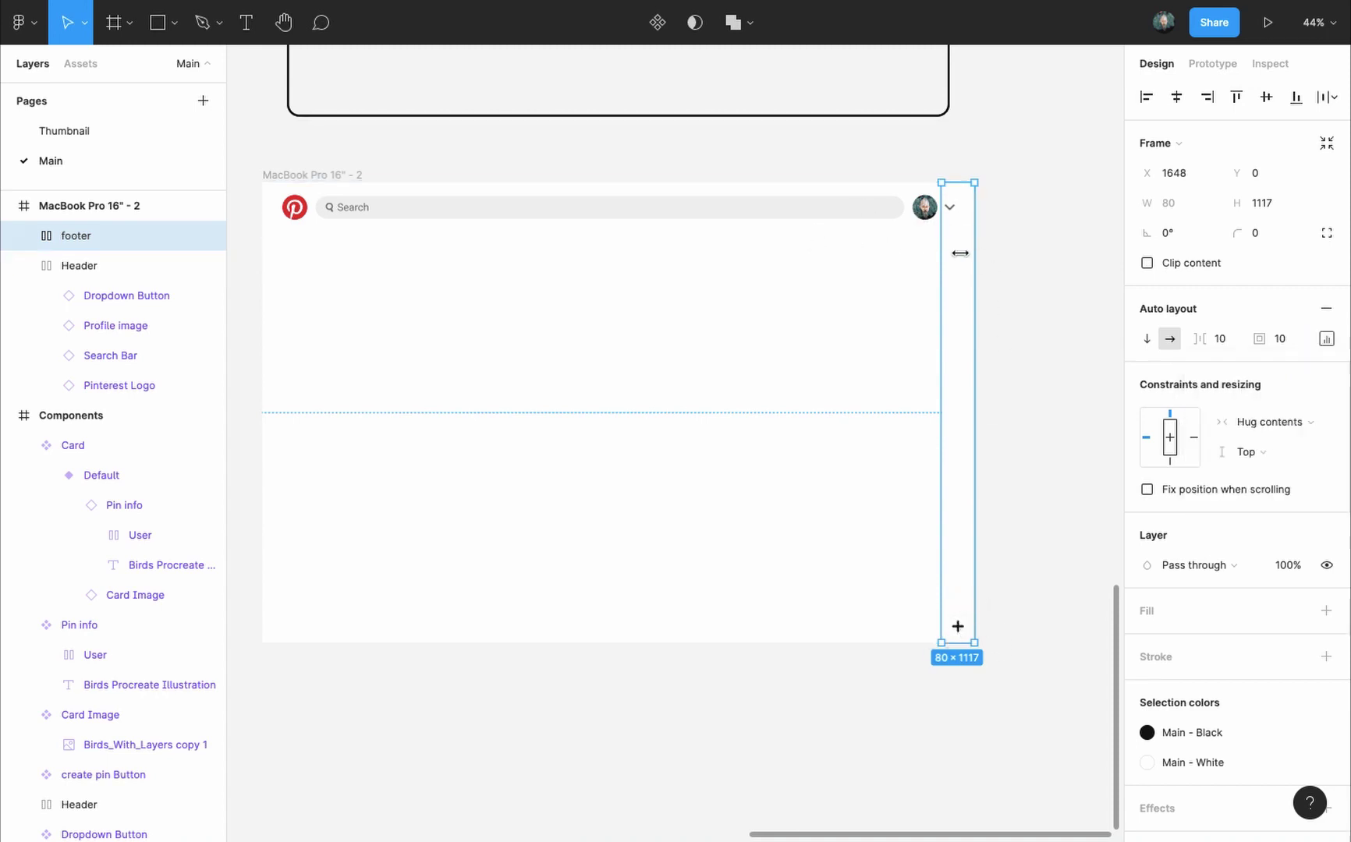
# Step: Send the footer behind the Header and measure spacing around the Dropdown Button and Profile image
pyautogui.rightClick(957, 293)
pyautogui.click(962, 439)
pyautogui.click(953, 211)
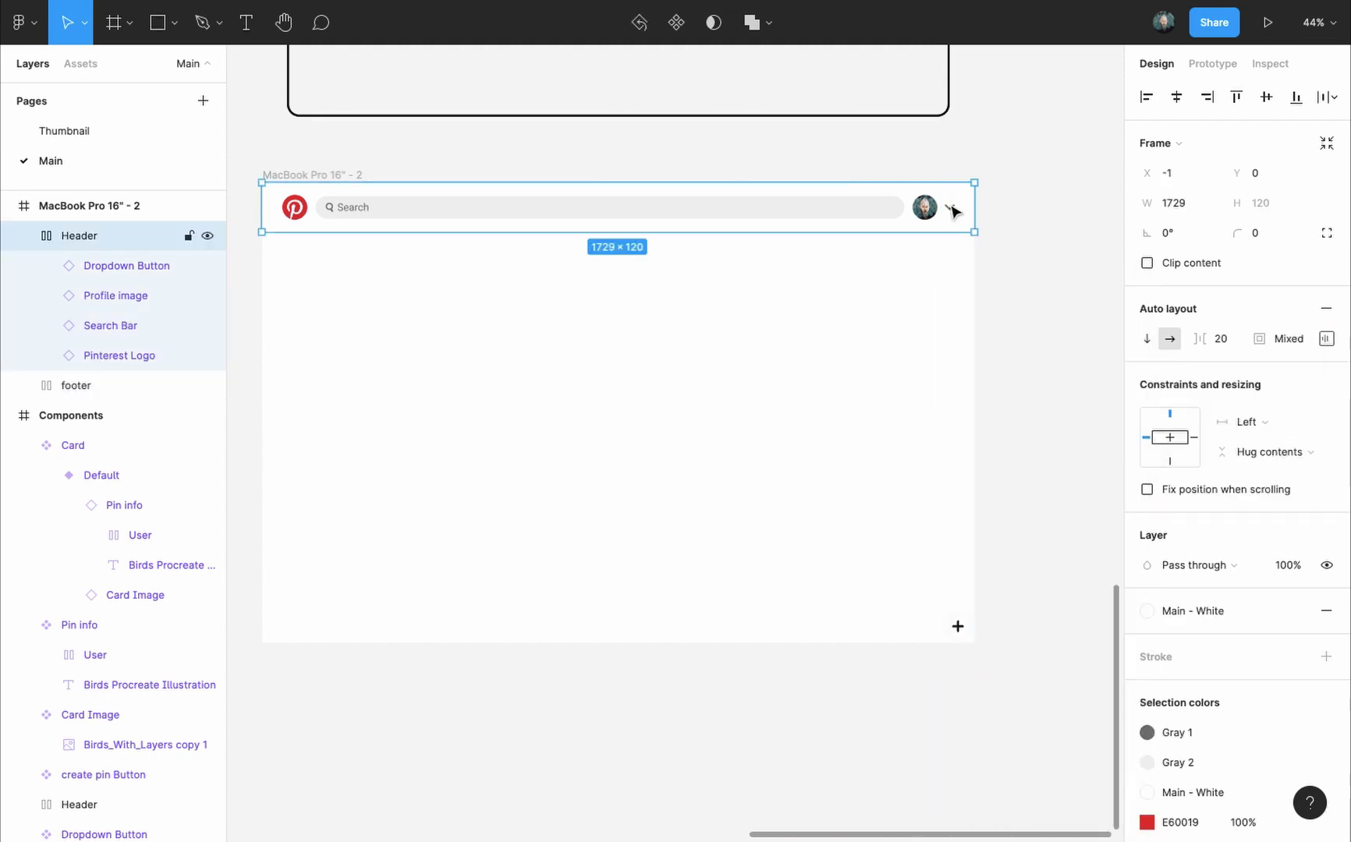
pyautogui.click(953, 210)
pyautogui.scroll(5, 955, 214)
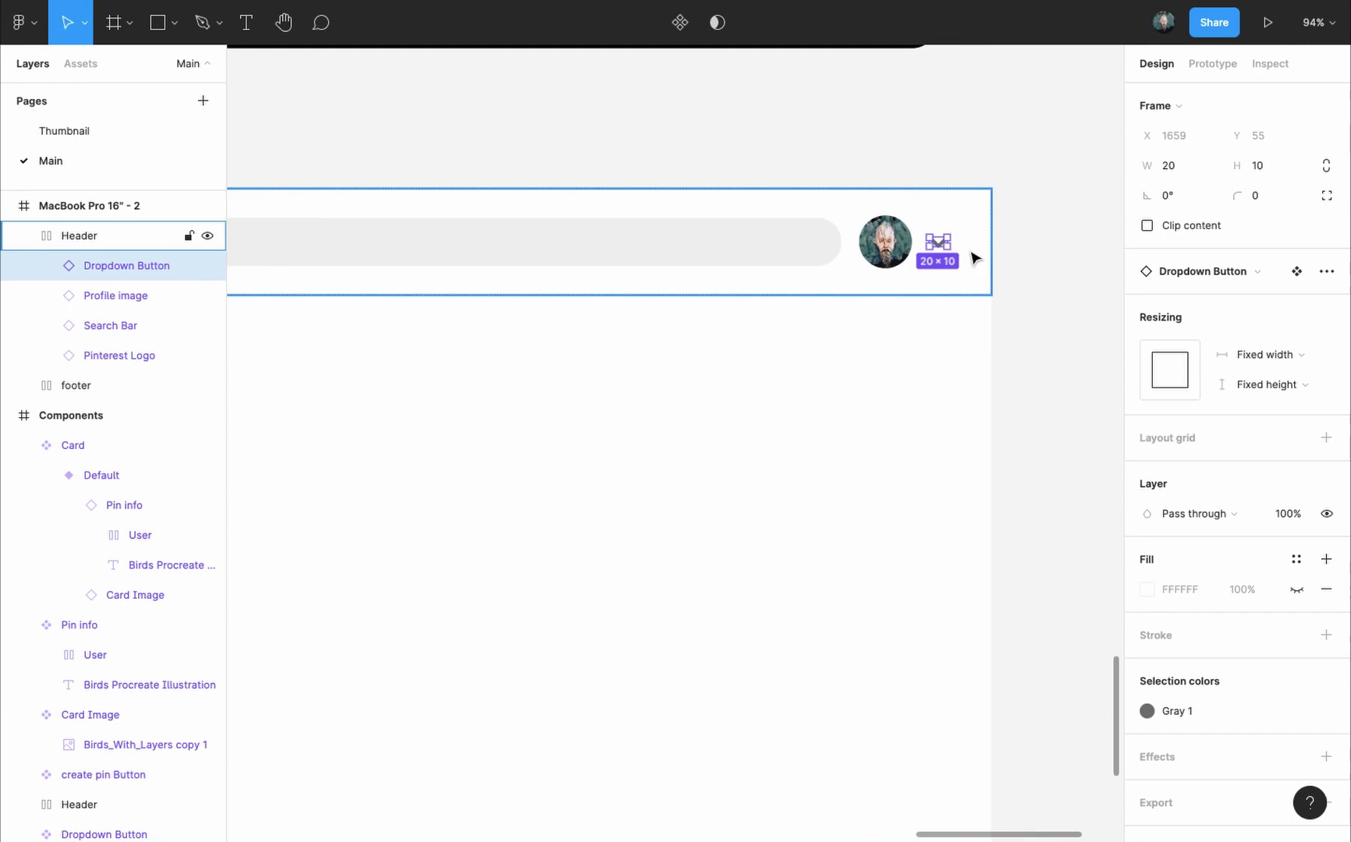
pyautogui.press('alt')
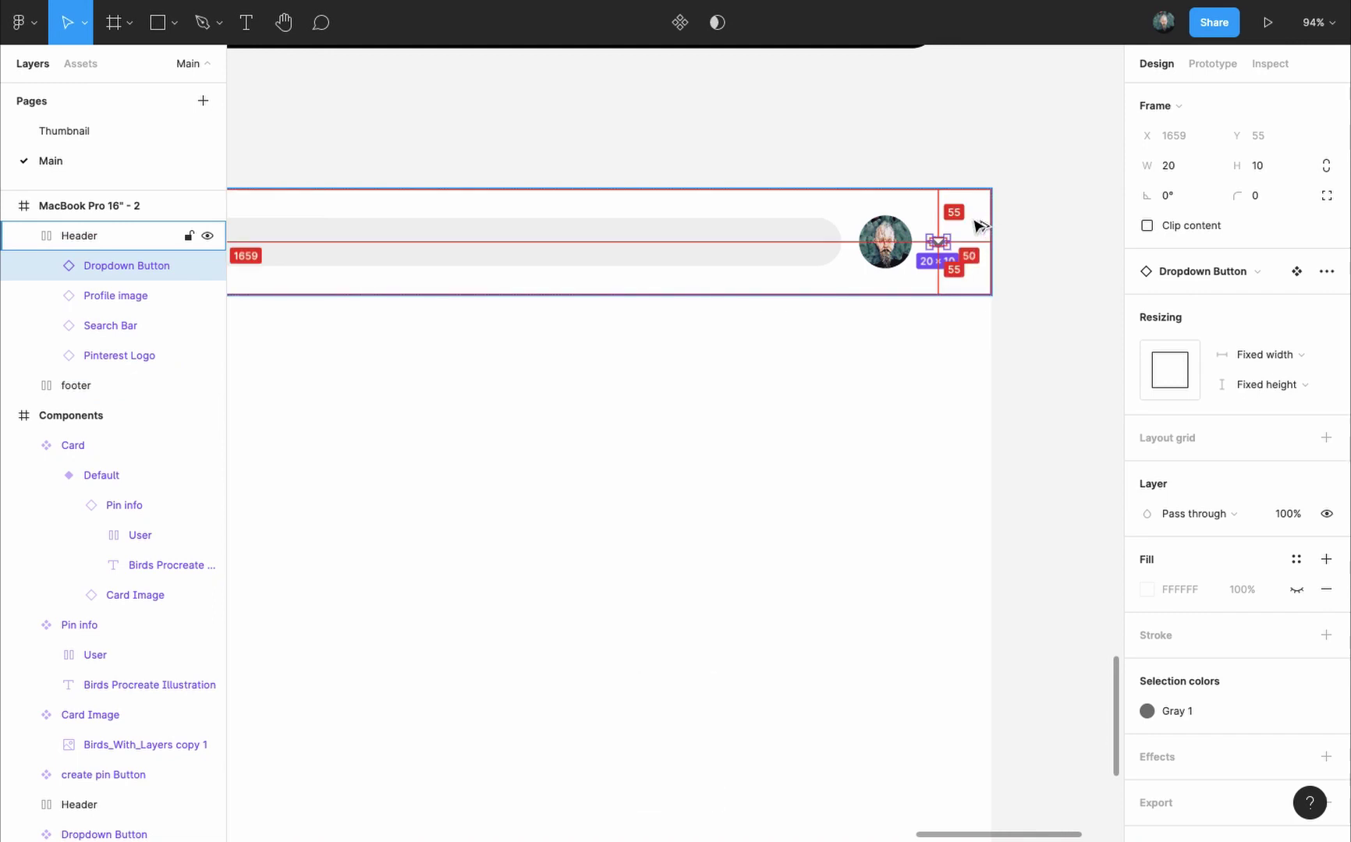
pyautogui.scroll(10, 975, 226)
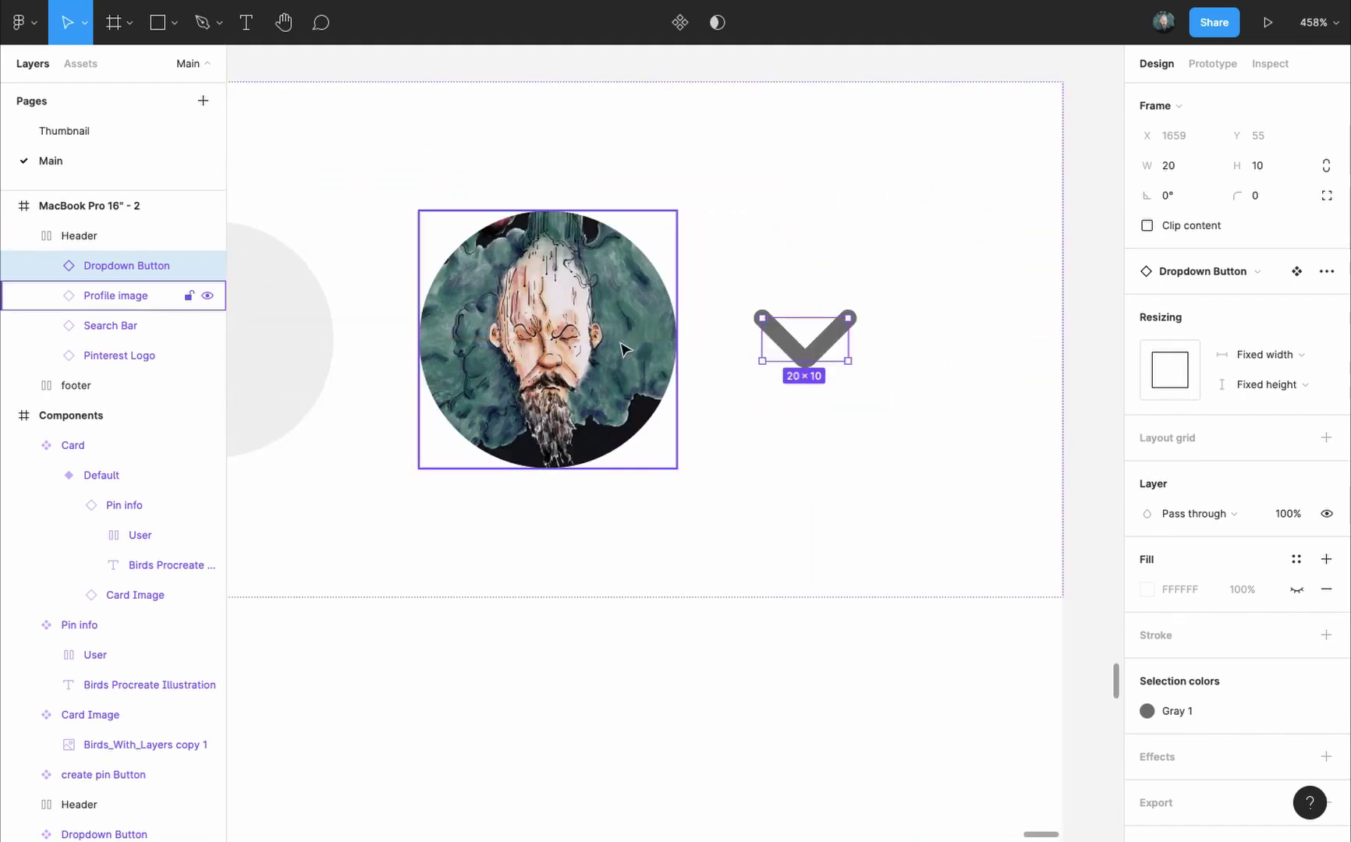
pyautogui.click(117, 295)
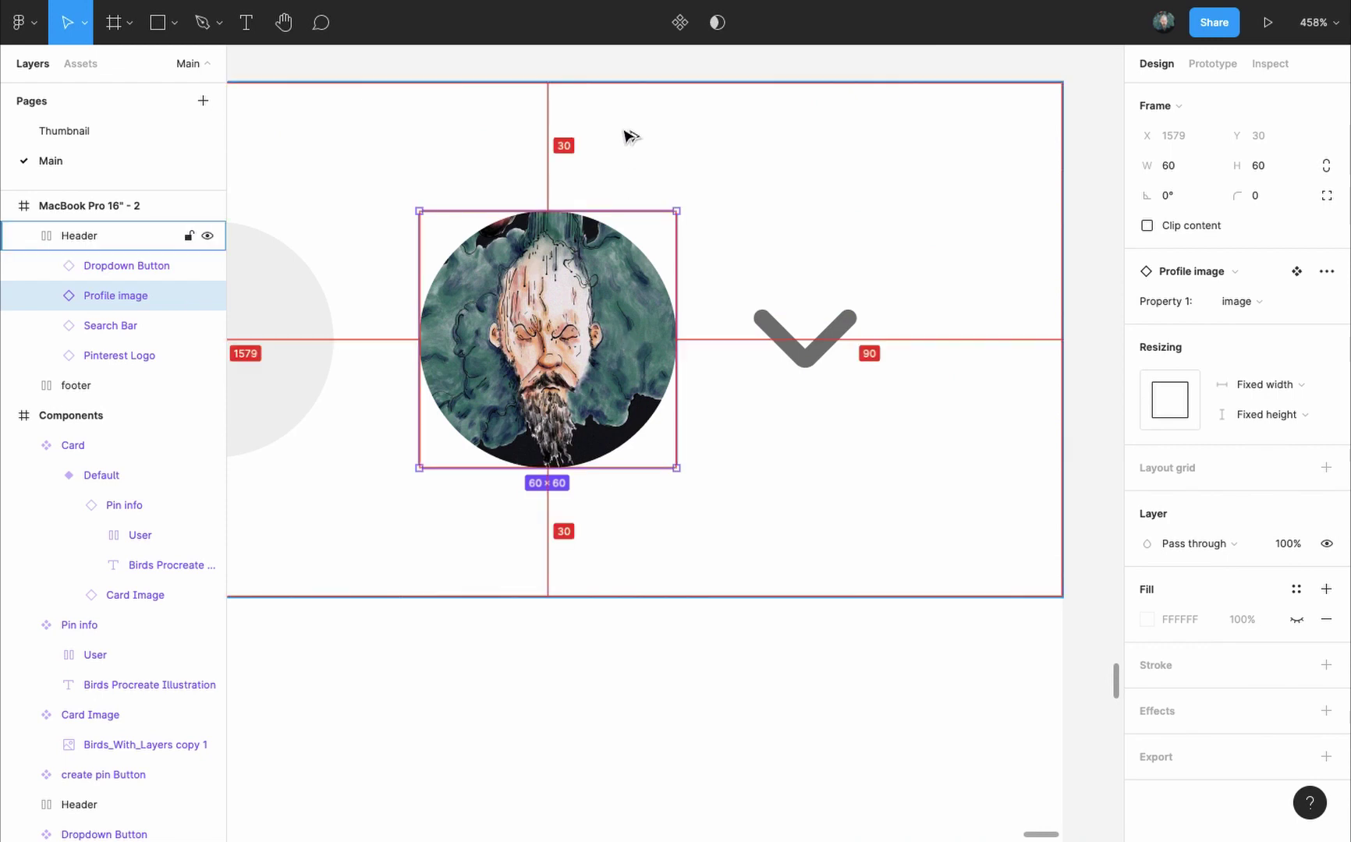
pyautogui.press('alt')
pyautogui.scroll(-10, 844, 374)
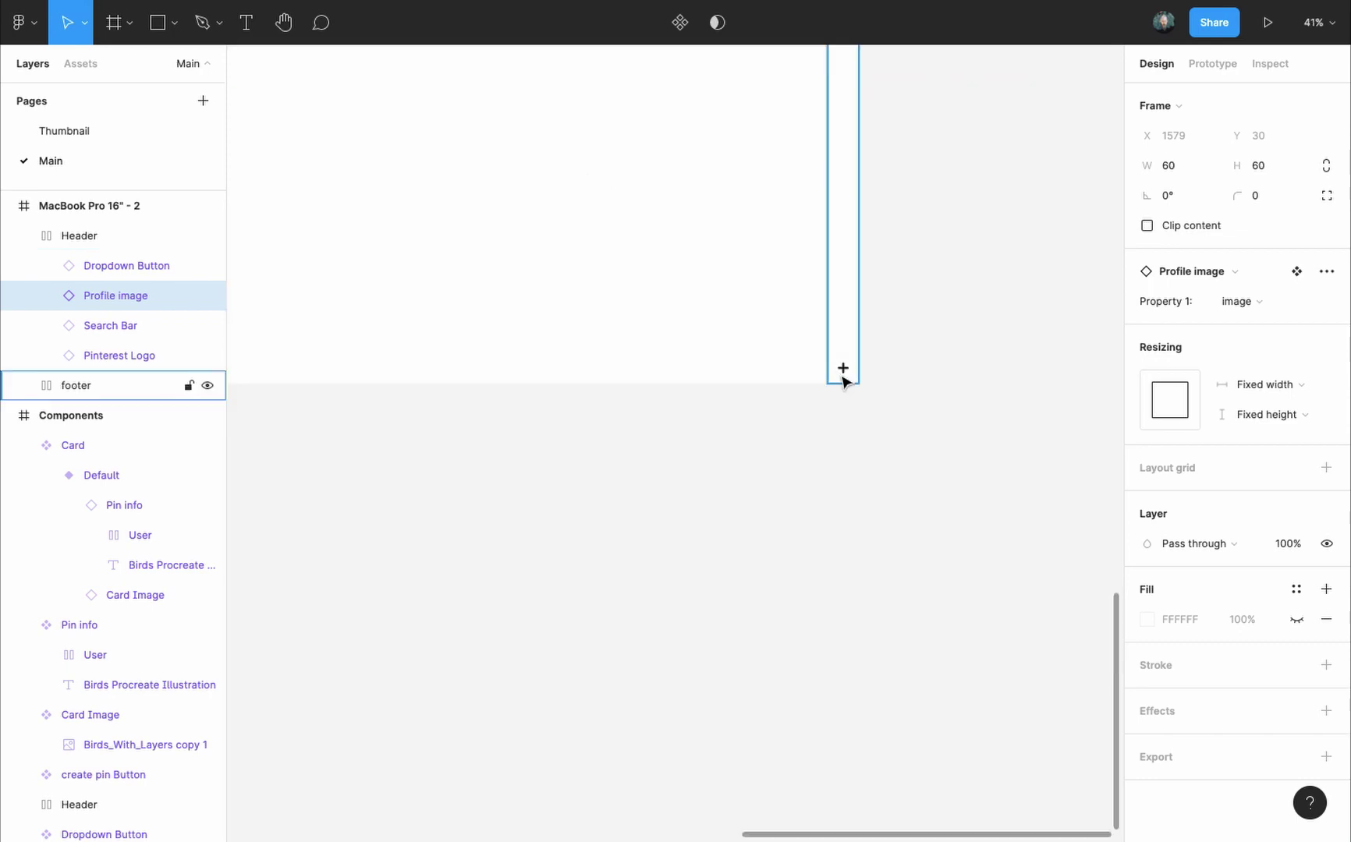
# Step: Set the footer's padding to top 10, left and right 50, bottom 30
pyautogui.click(857, 236)
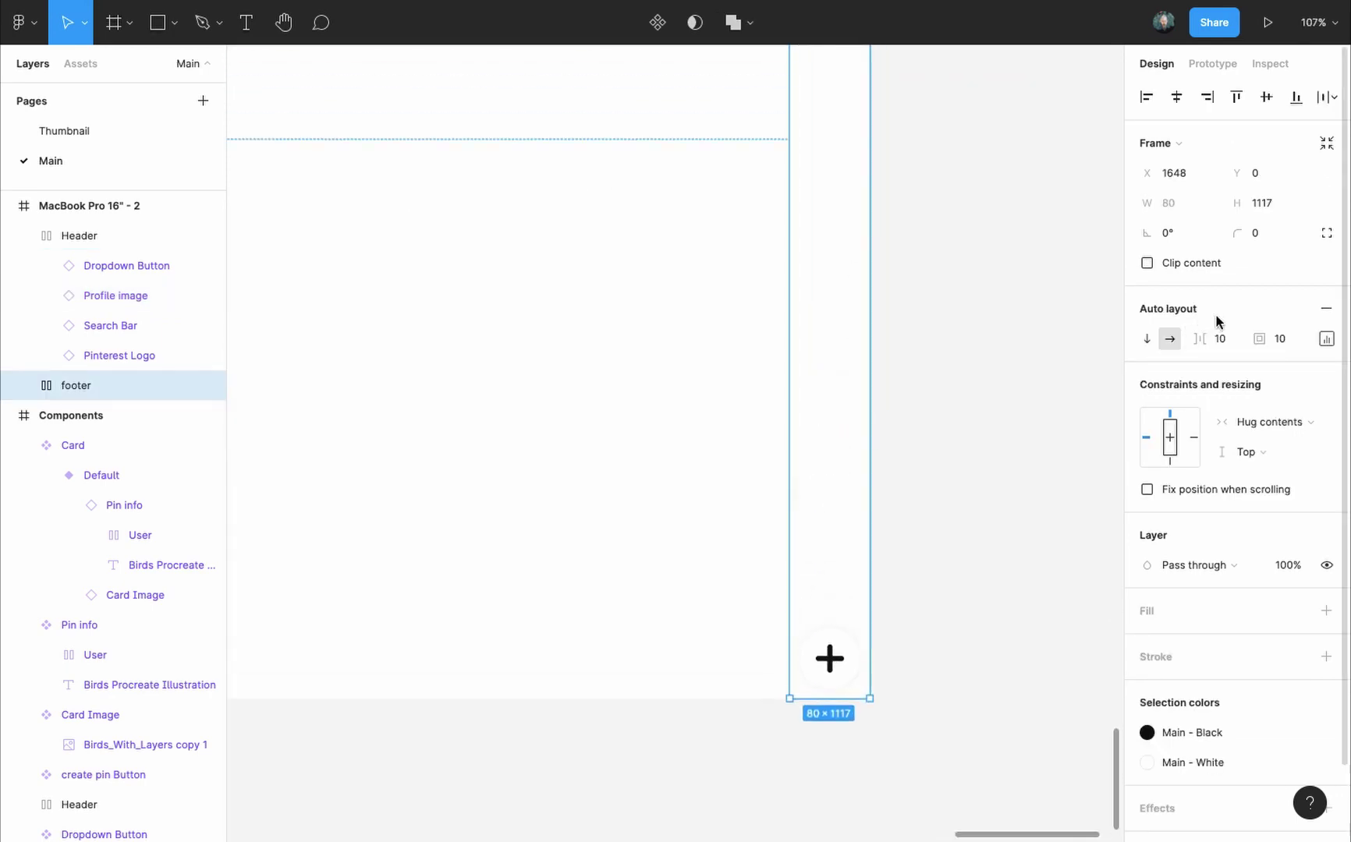
pyautogui.click(1326, 339)
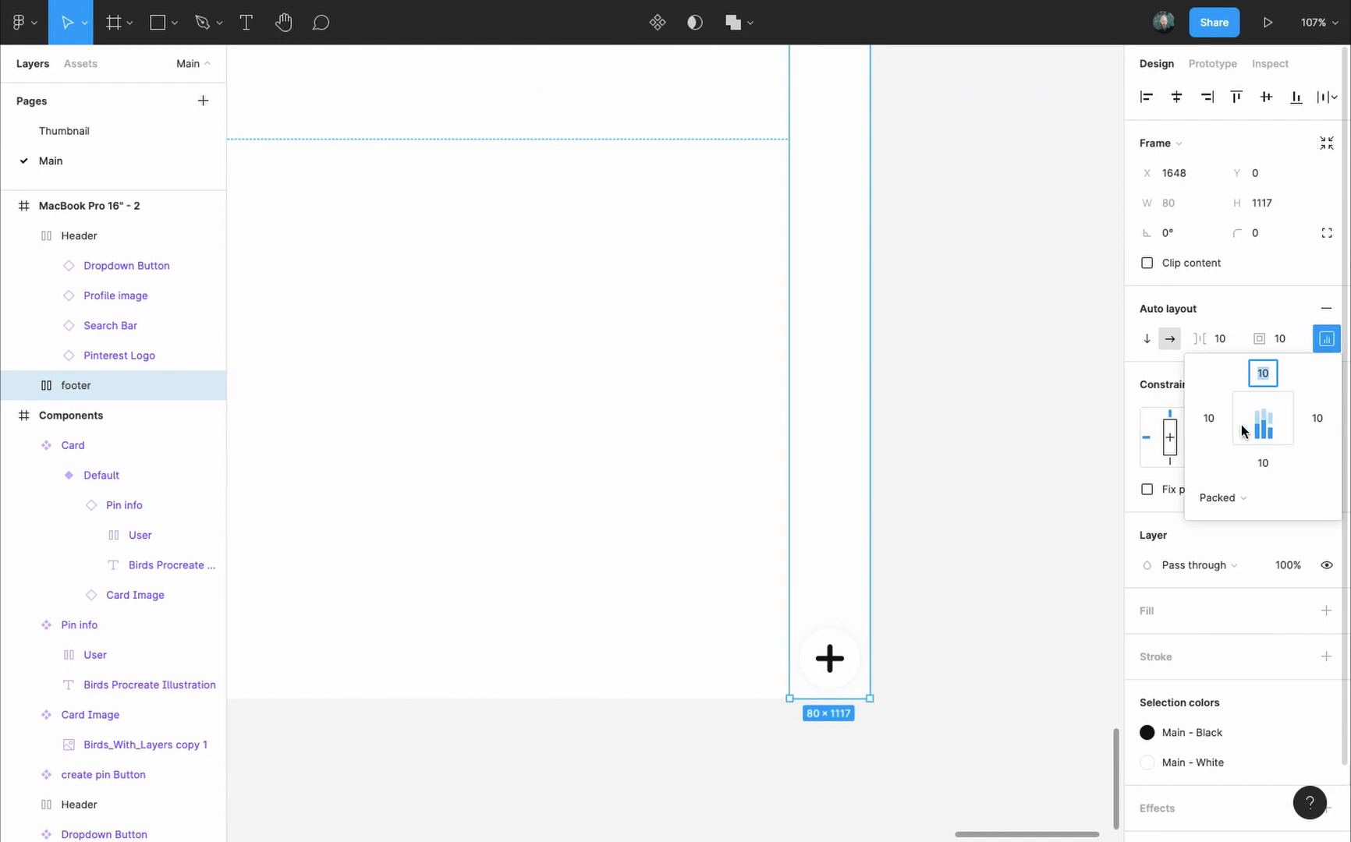
pyautogui.press('Tab')
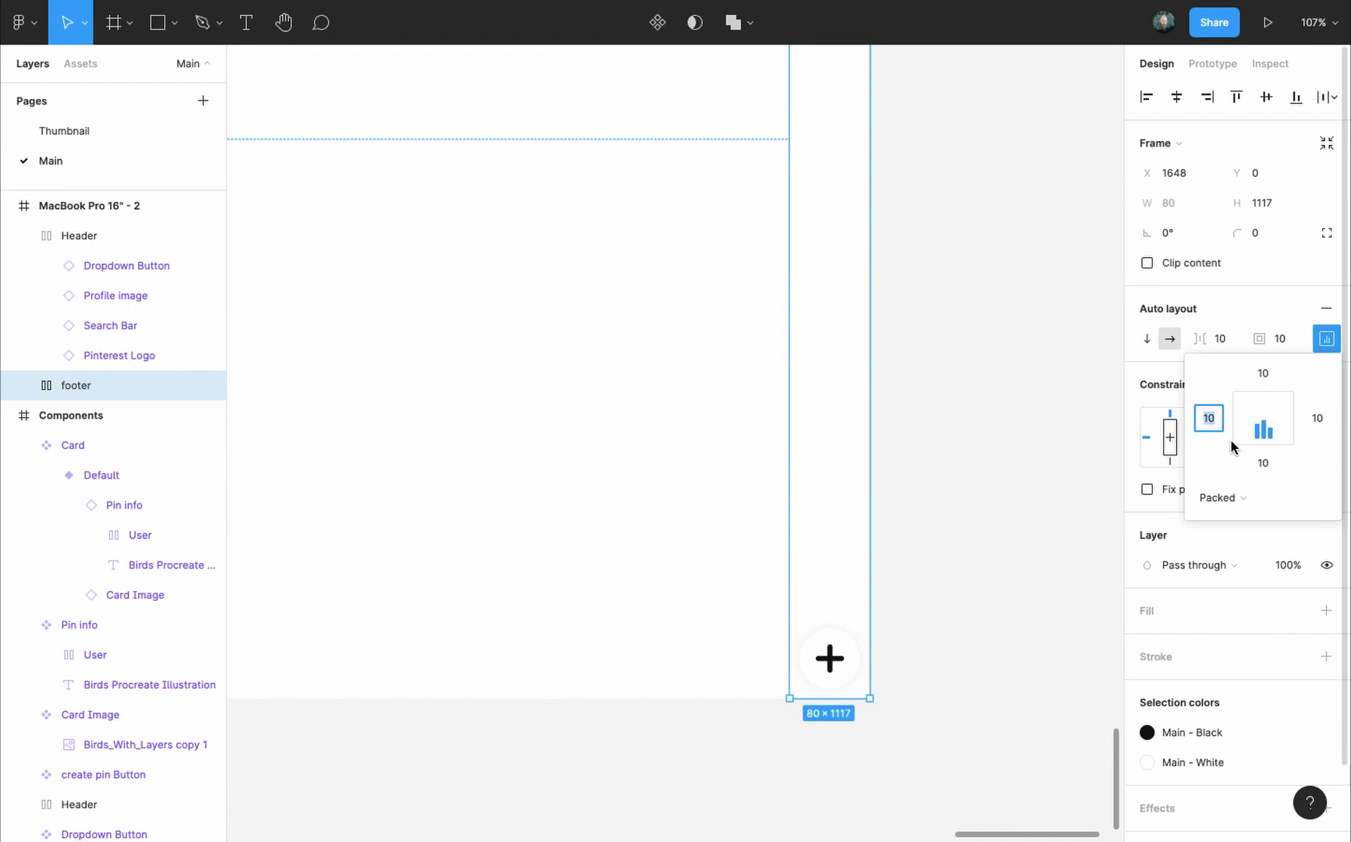
pyautogui.write('50')
pyautogui.press('Tab')
pyautogui.write('50')
pyautogui.press('Tab')
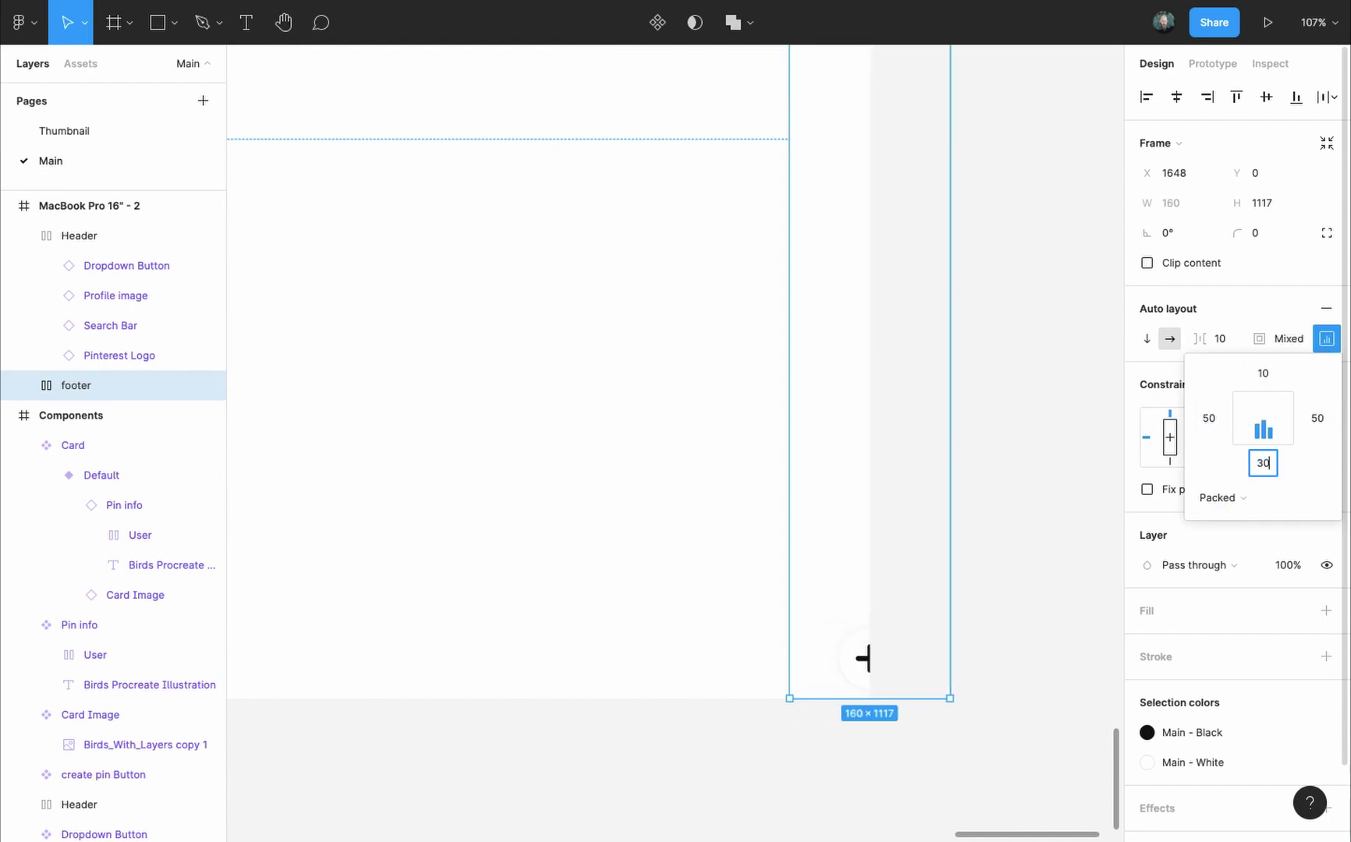
pyautogui.write('30')
pyautogui.click(811, 413)
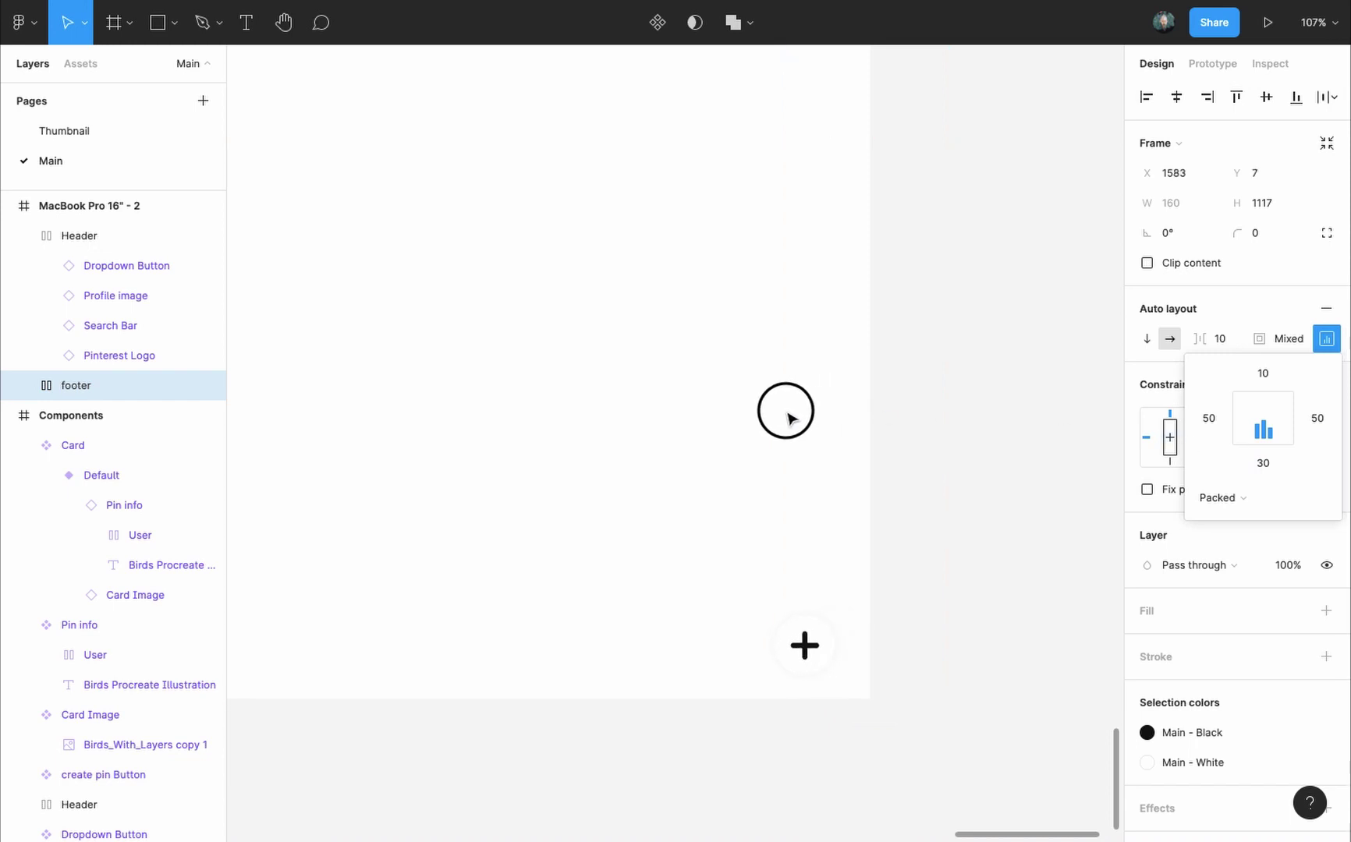
# Step: Zoom to fit the whole MacBook Pro 16" - 2 frame with Shift+1
pyautogui.hotkey('shift', '1')
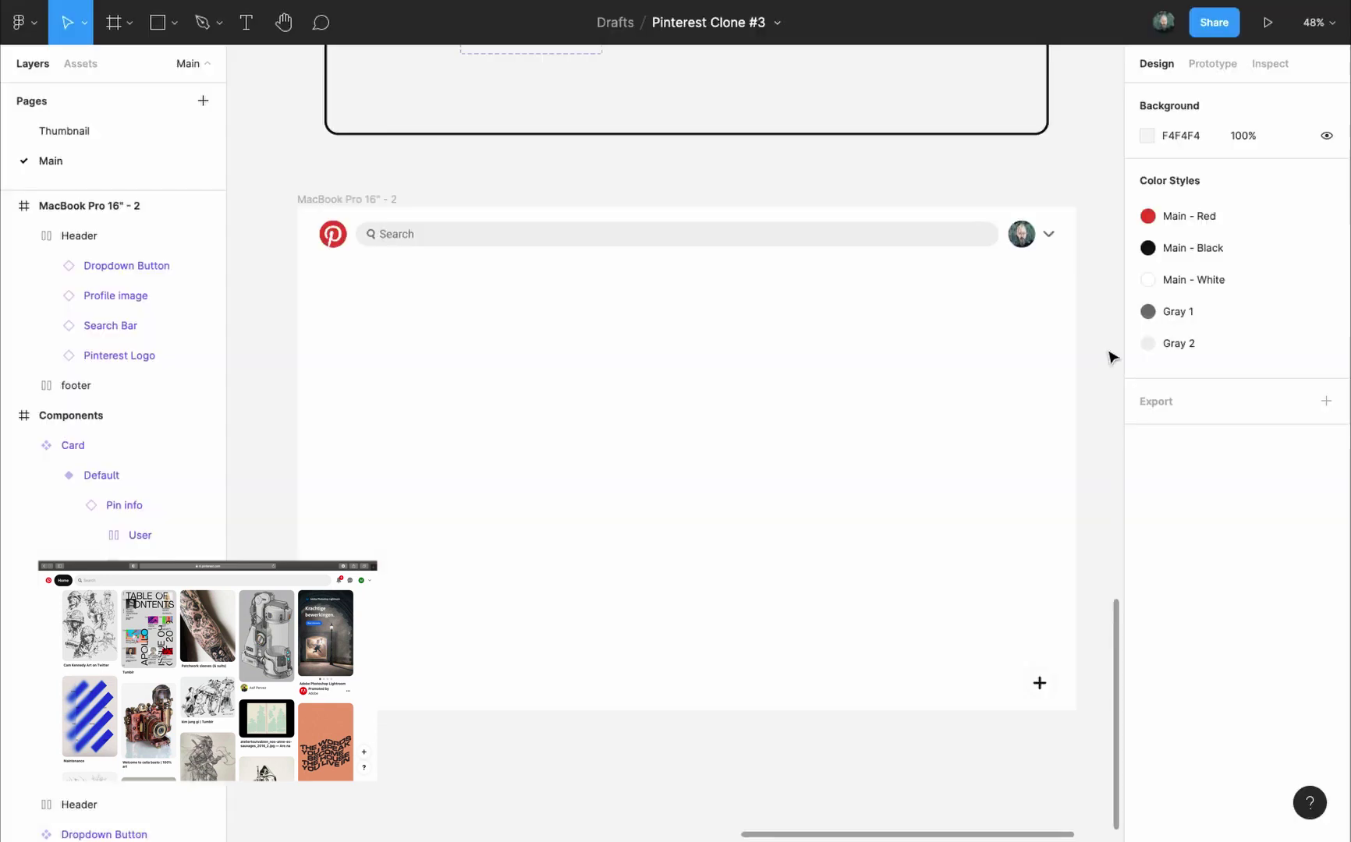
# Step: Copy the Card Default variant below the header, wrap it in auto layout, and paste more cards
pyautogui.scroll(4, 724, 114)
pyautogui.scroll(2, 672, 215)
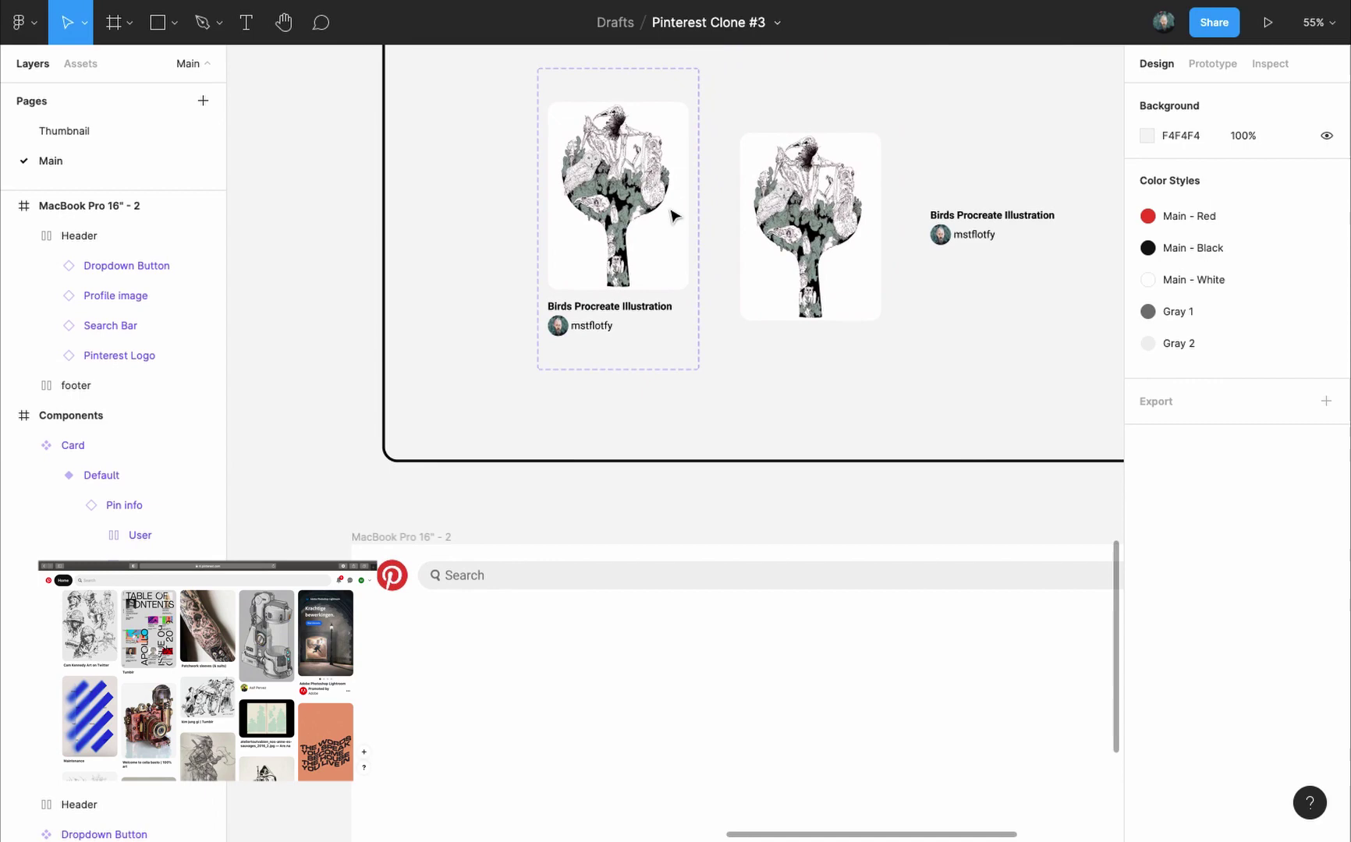
pyautogui.click(624, 156)
pyautogui.click(625, 156)
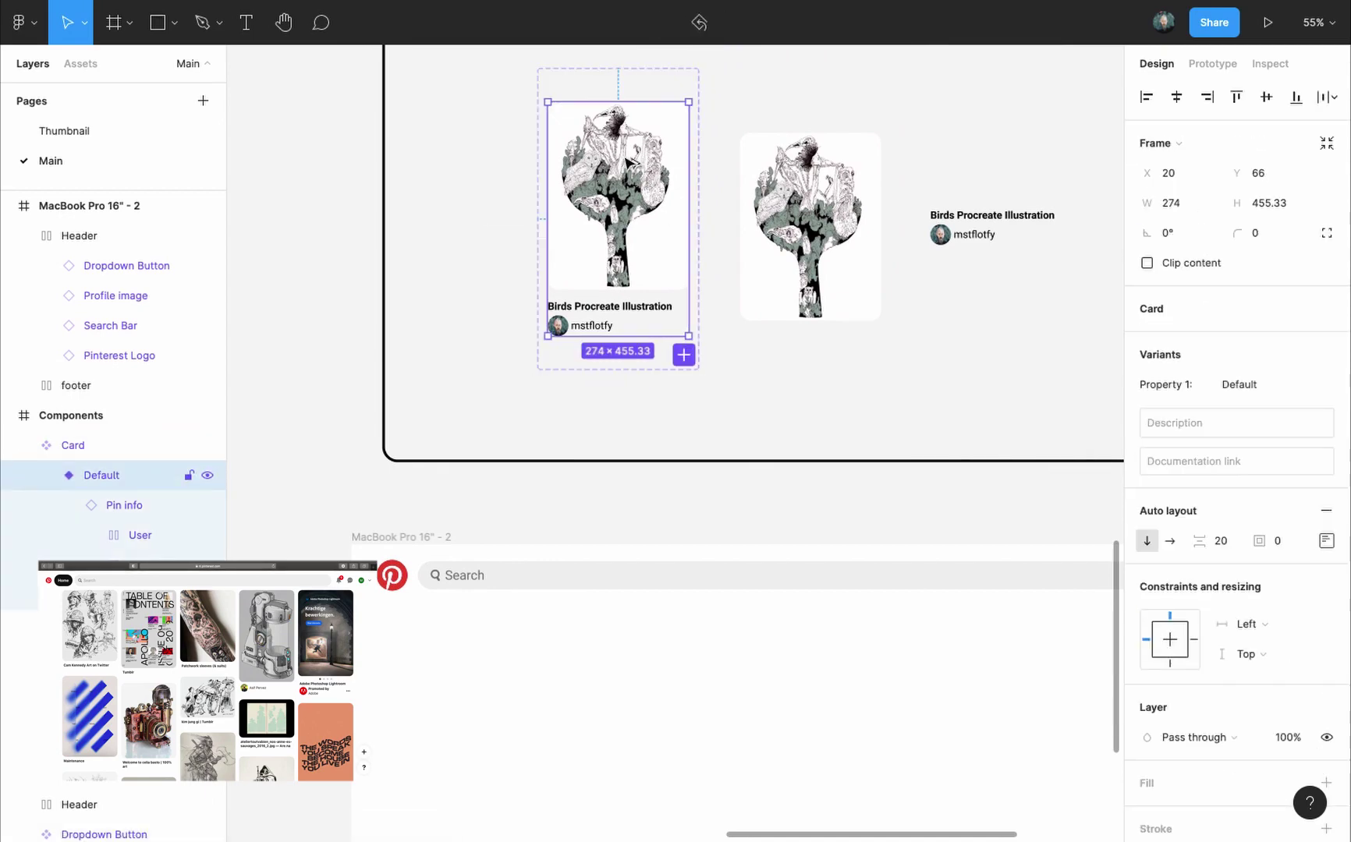
pyautogui.moveTo(625, 156); pyautogui.dragTo(465, 678)
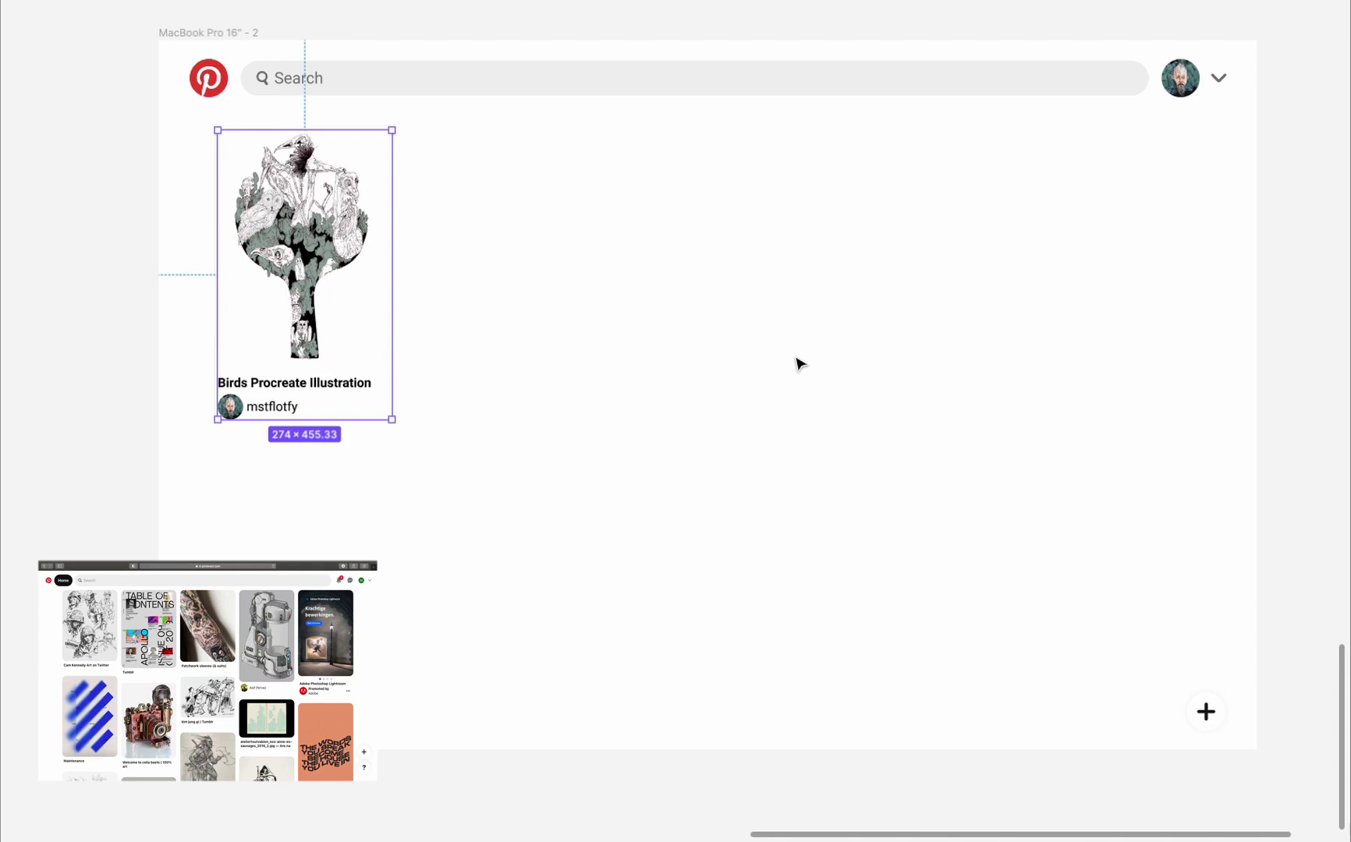
pyautogui.hotkey('shift', 'a')
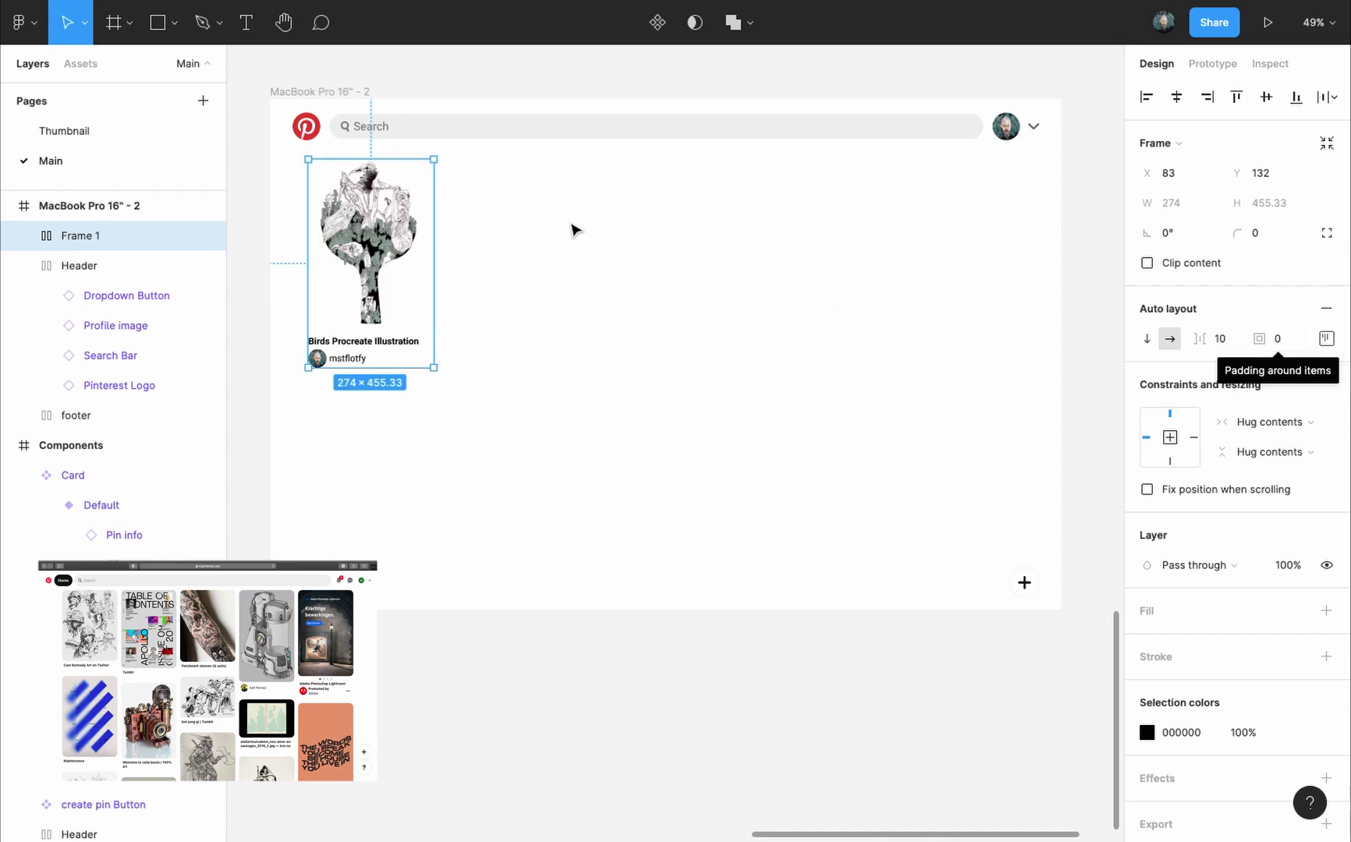
pyautogui.press('Return')
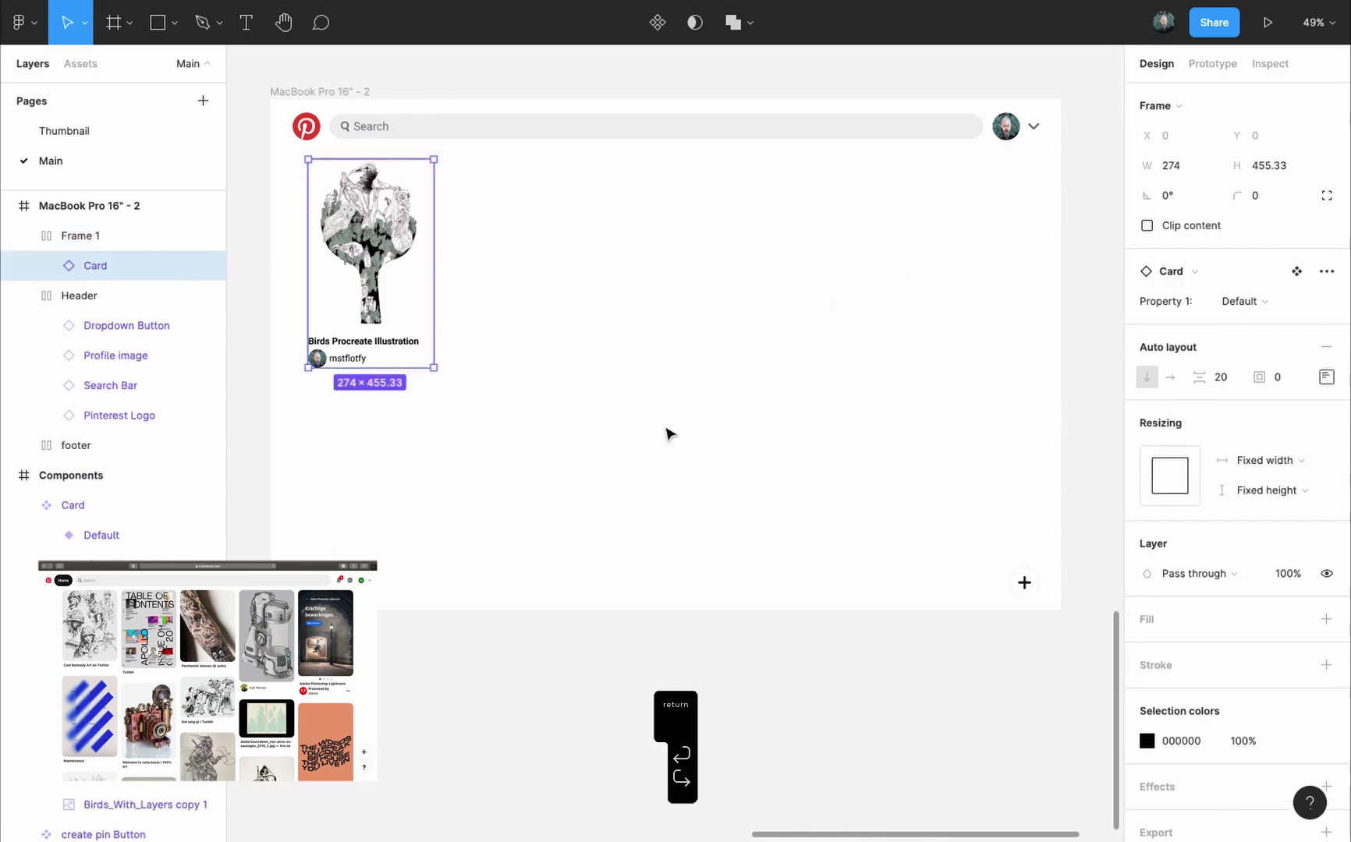
pyautogui.press('super+c')
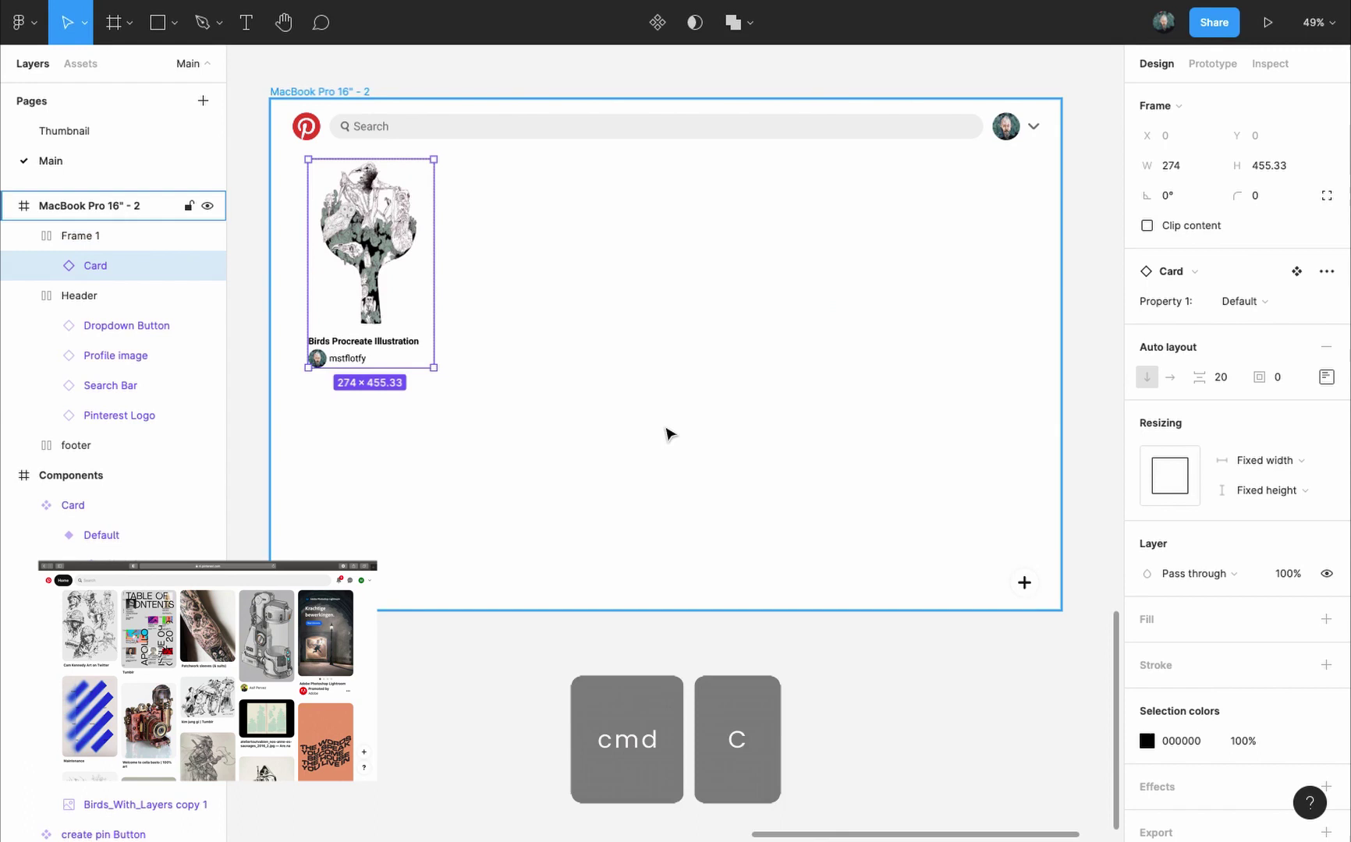
pyautogui.press('super+v')
pyautogui.press('super+v')
pyautogui.press('super+v')
pyautogui.press('super+v')
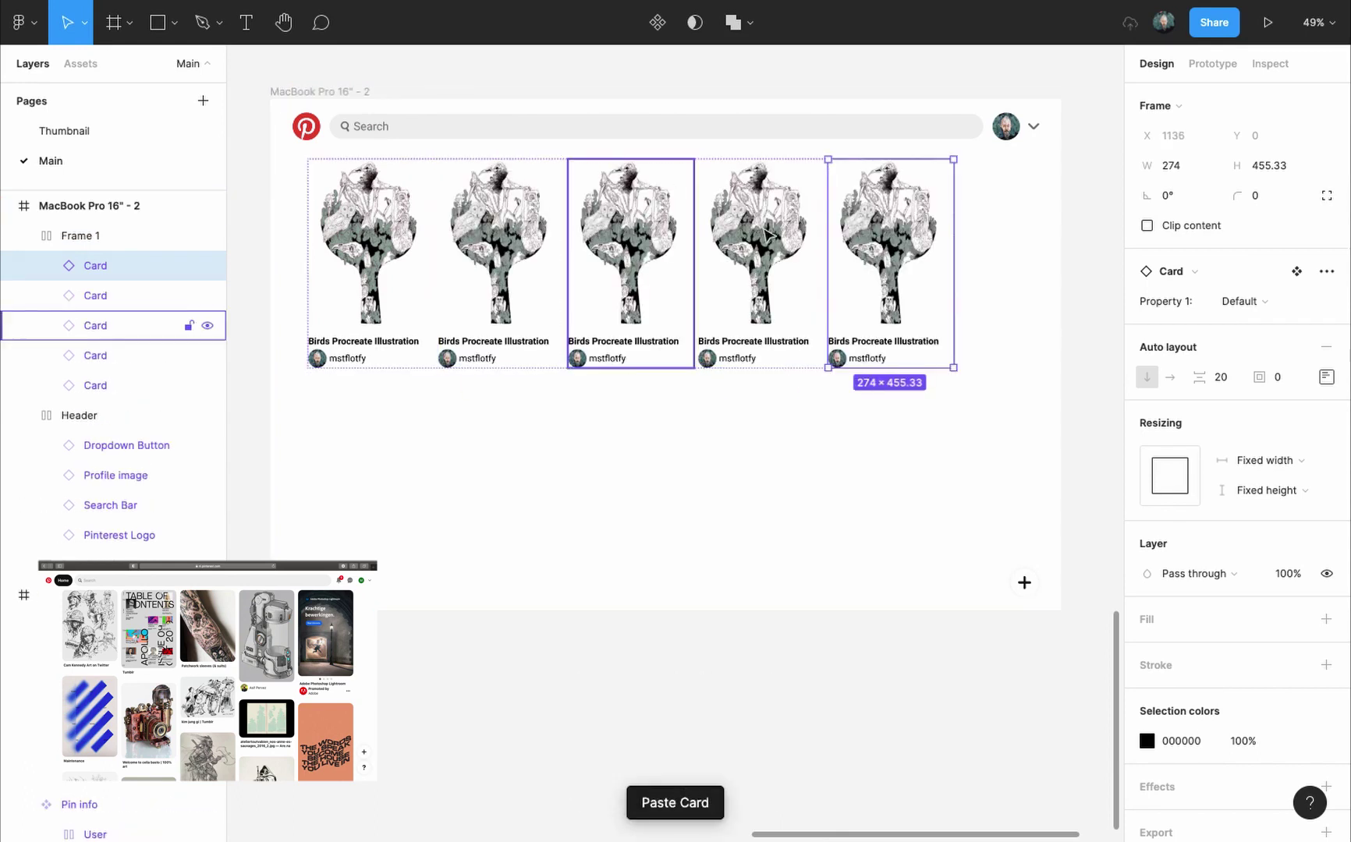
# Step: Set 20 spacing between the five cards and position the row under the header at X 118, Y 120
pyautogui.press('Escape')
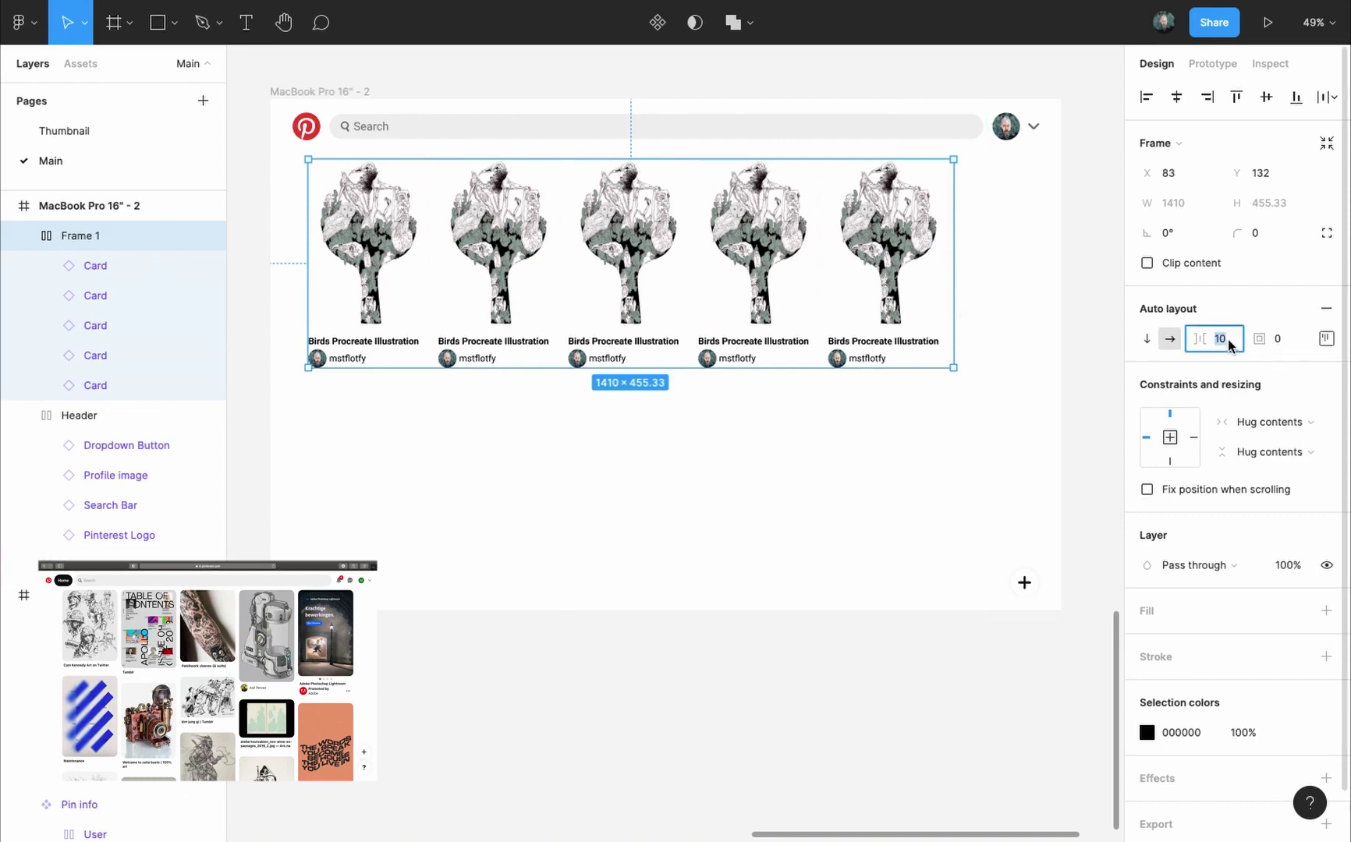
pyautogui.write('20')
pyautogui.press('Return')
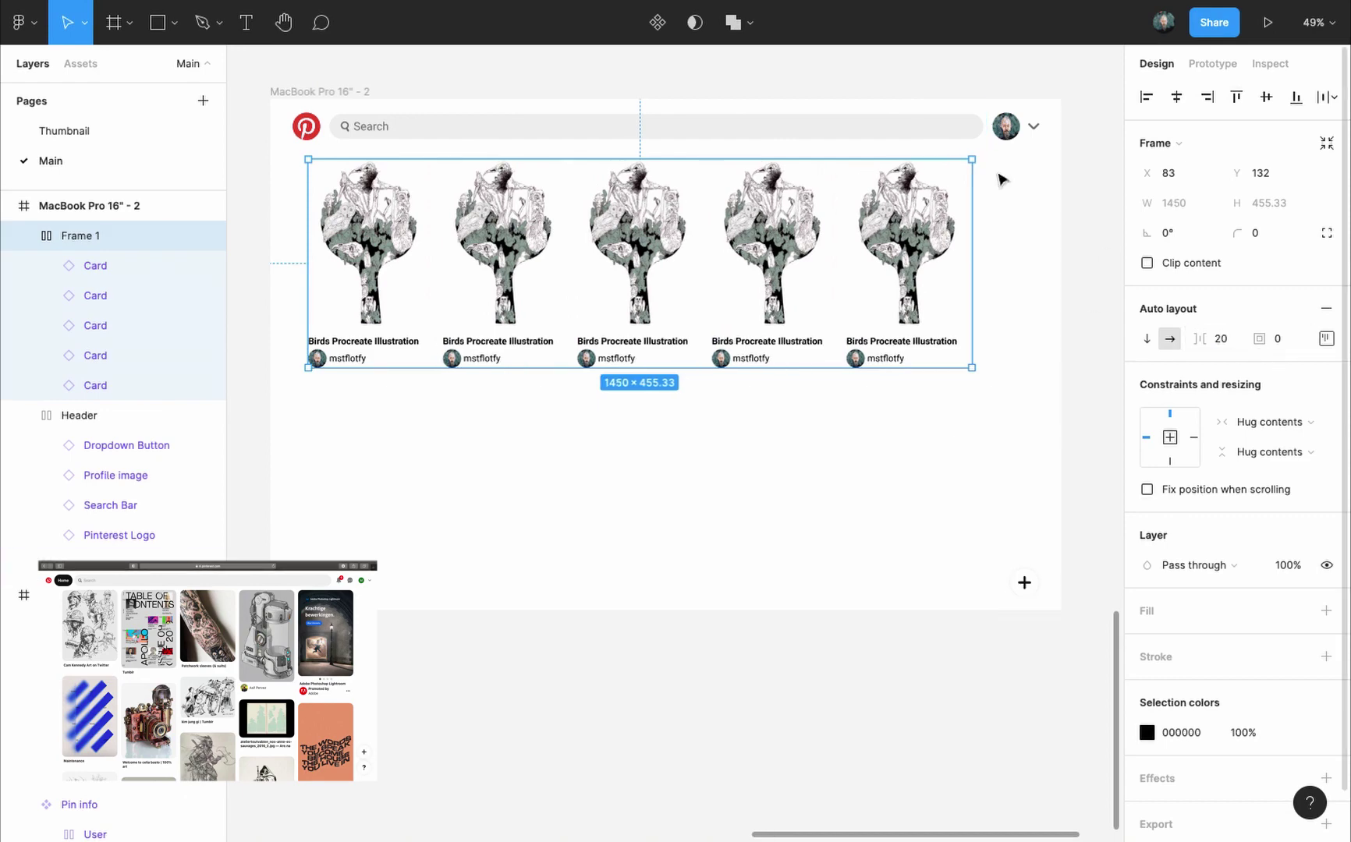
pyautogui.click(998, 178)
pyautogui.scroll(2, 876, 346)
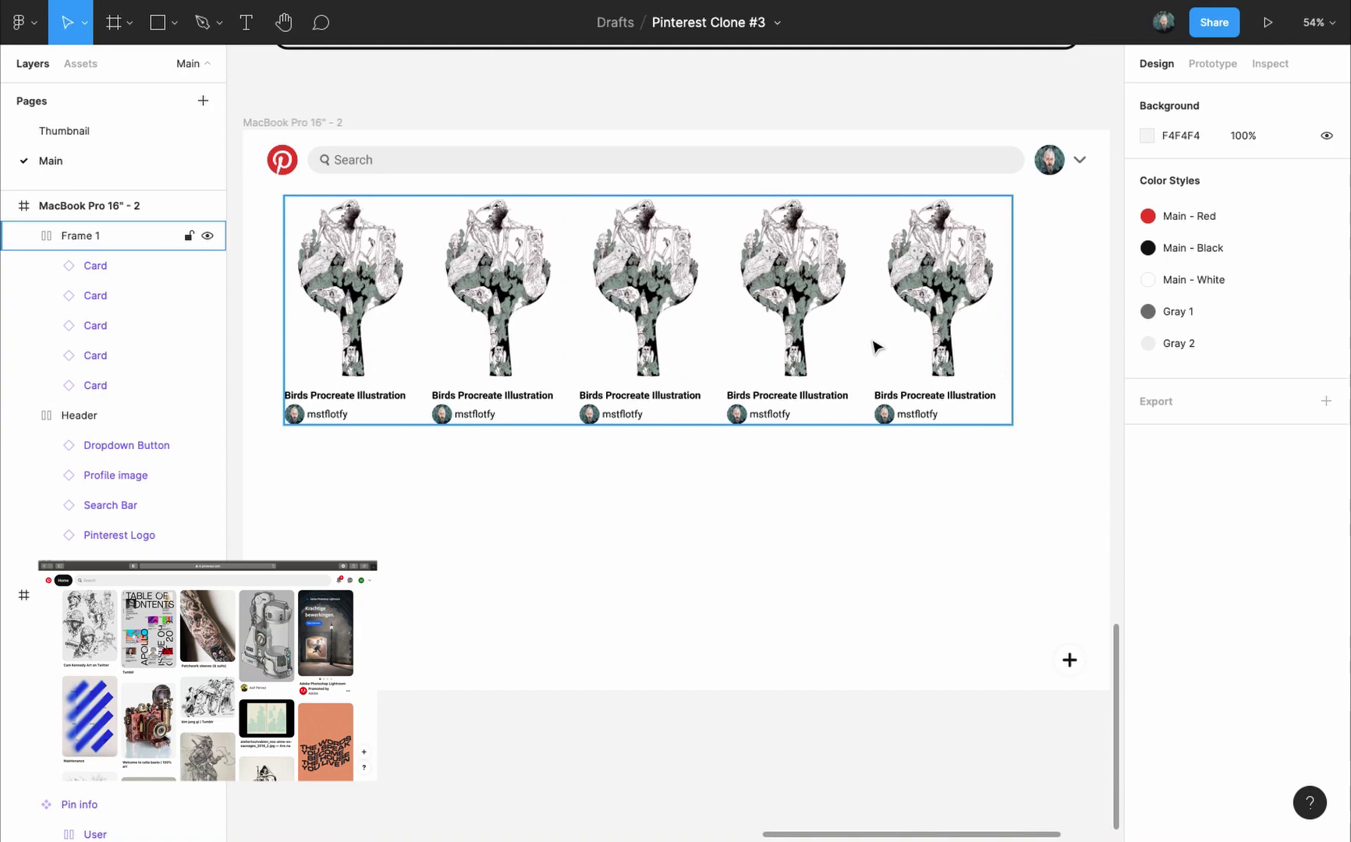
pyautogui.moveTo(884, 316); pyautogui.dragTo(902, 310)
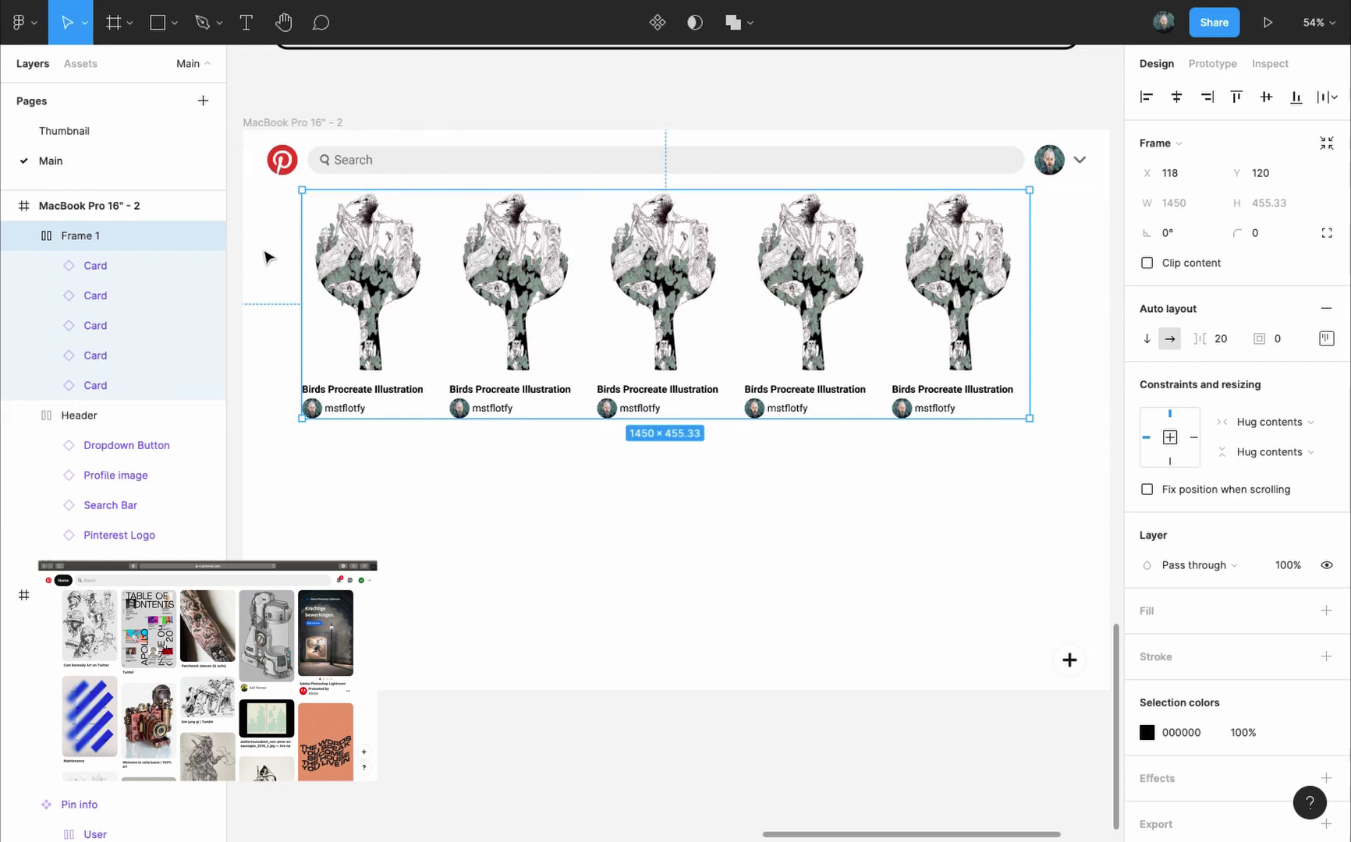
pyautogui.press('alt')
pyautogui.press('super+space')
pyautogui.write('1')
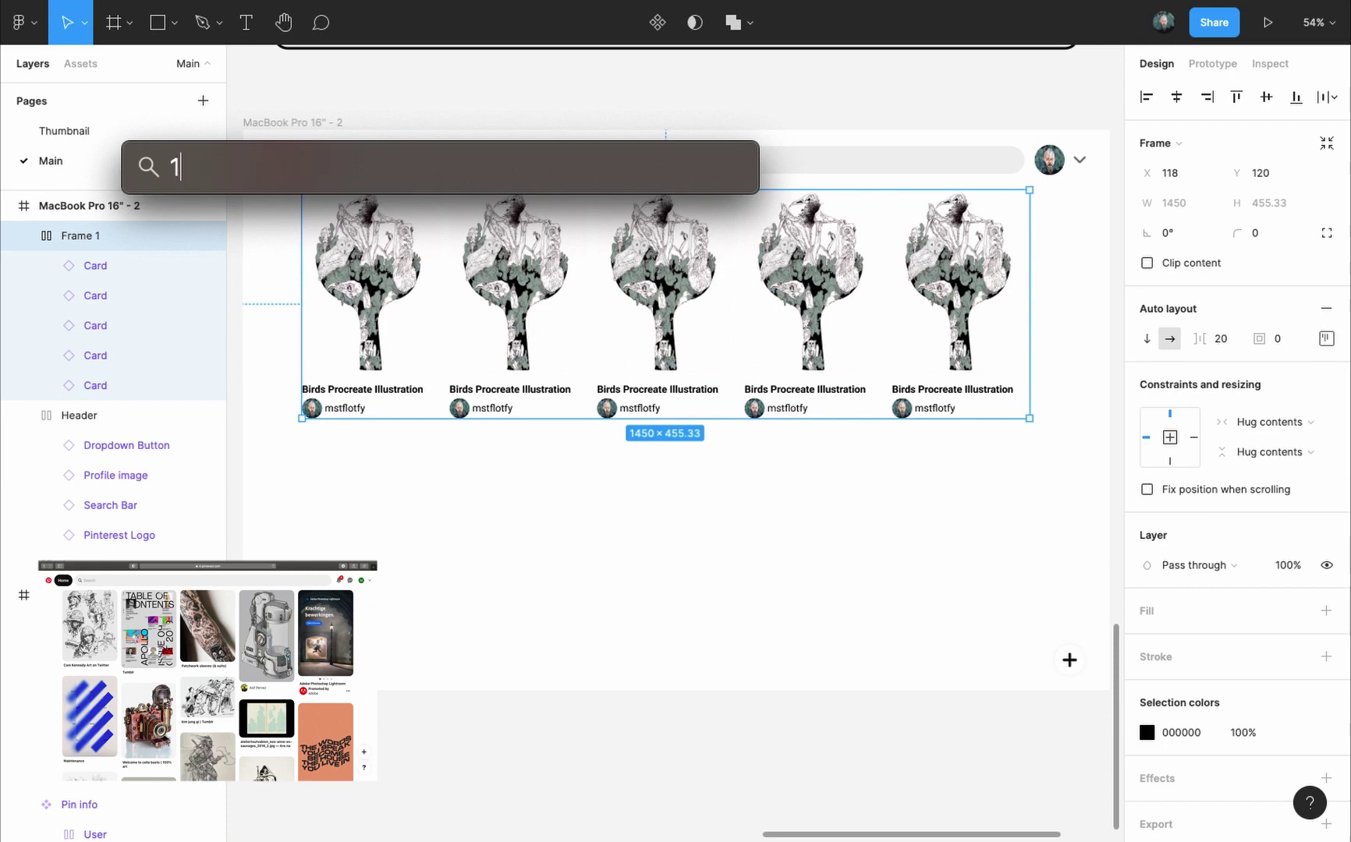
pyautogui.write('60-118')
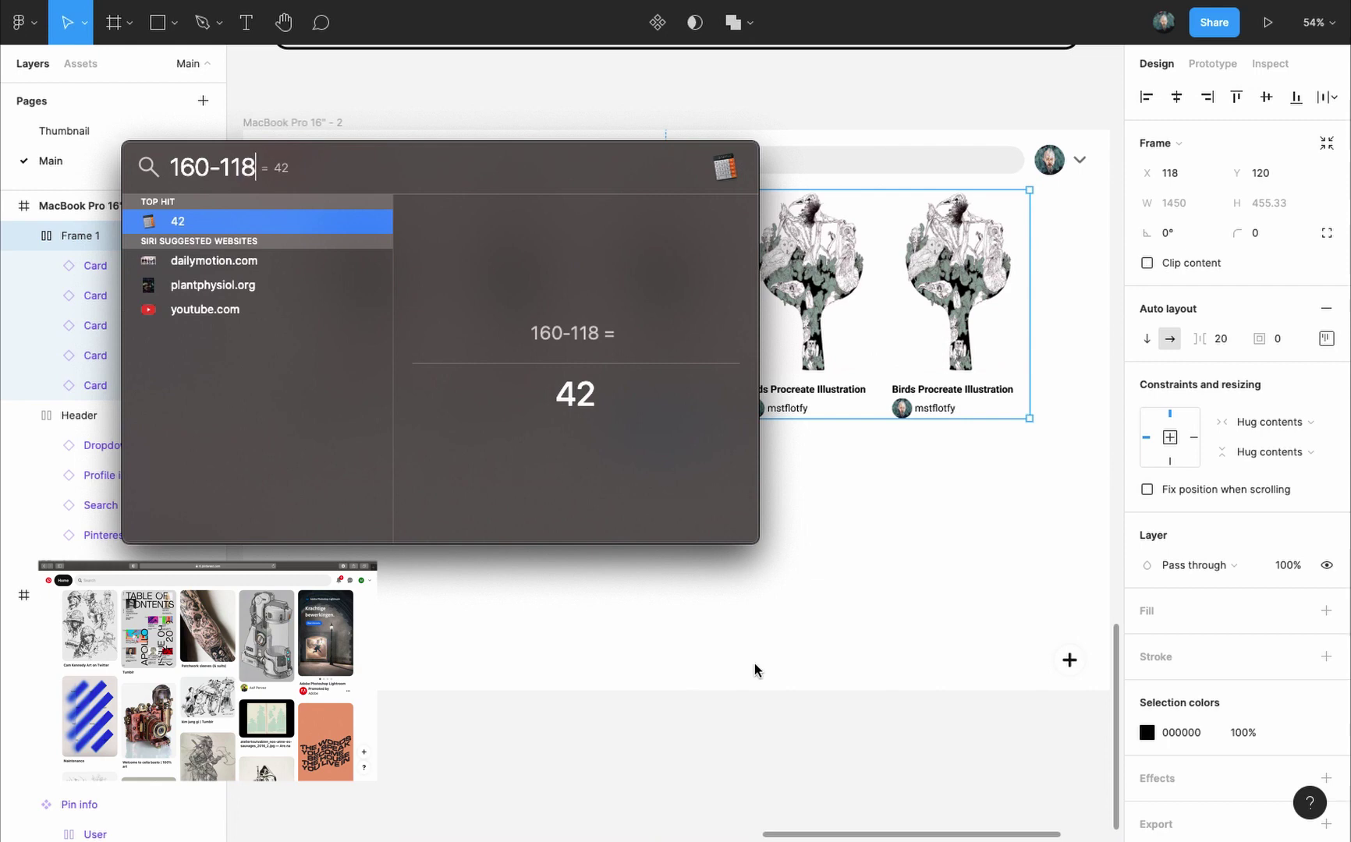
pyautogui.press('super+BackSpace')
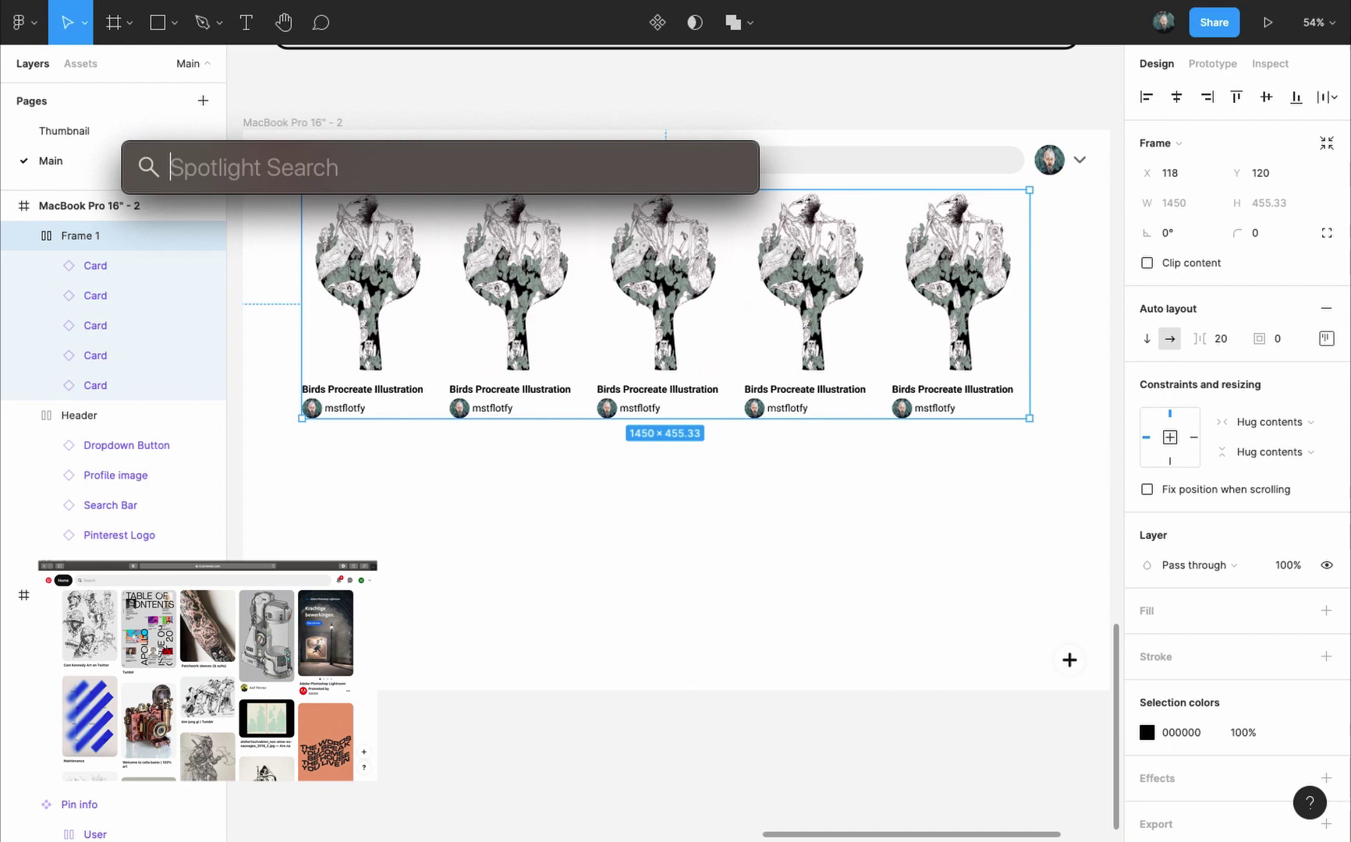
pyautogui.write('42/')
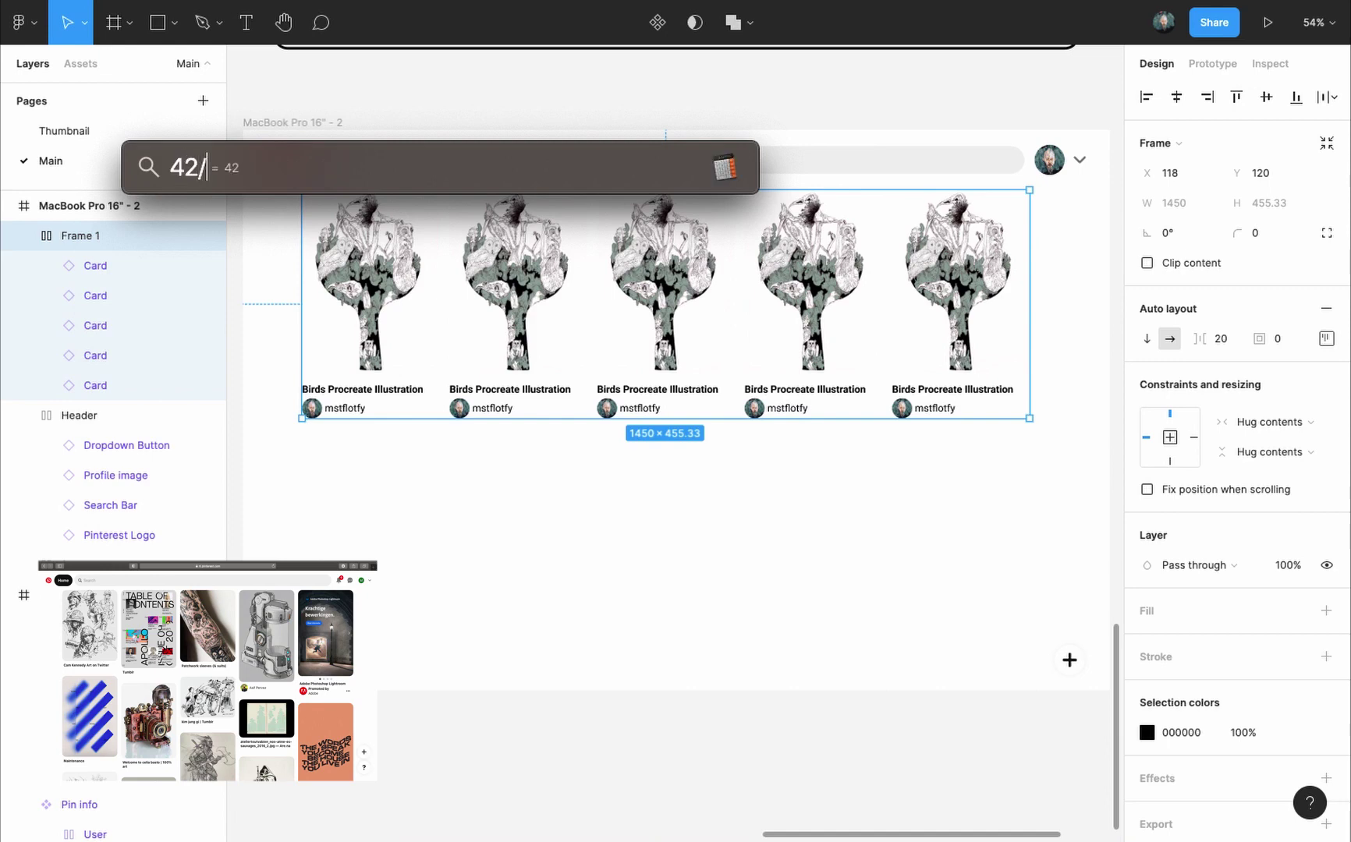
pyautogui.write('5')
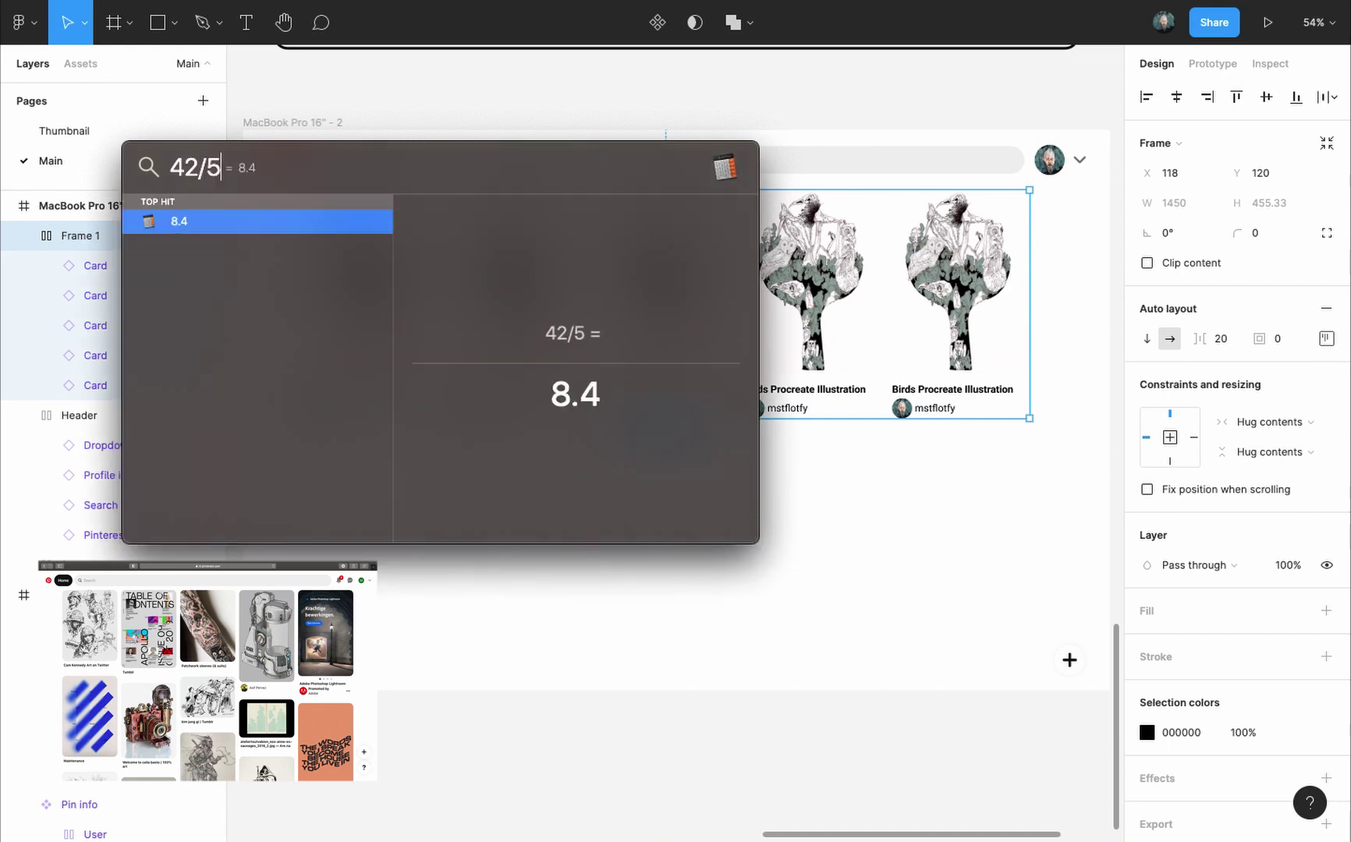
pyautogui.press('Escape')
pyautogui.scroll(10, 932, 518)
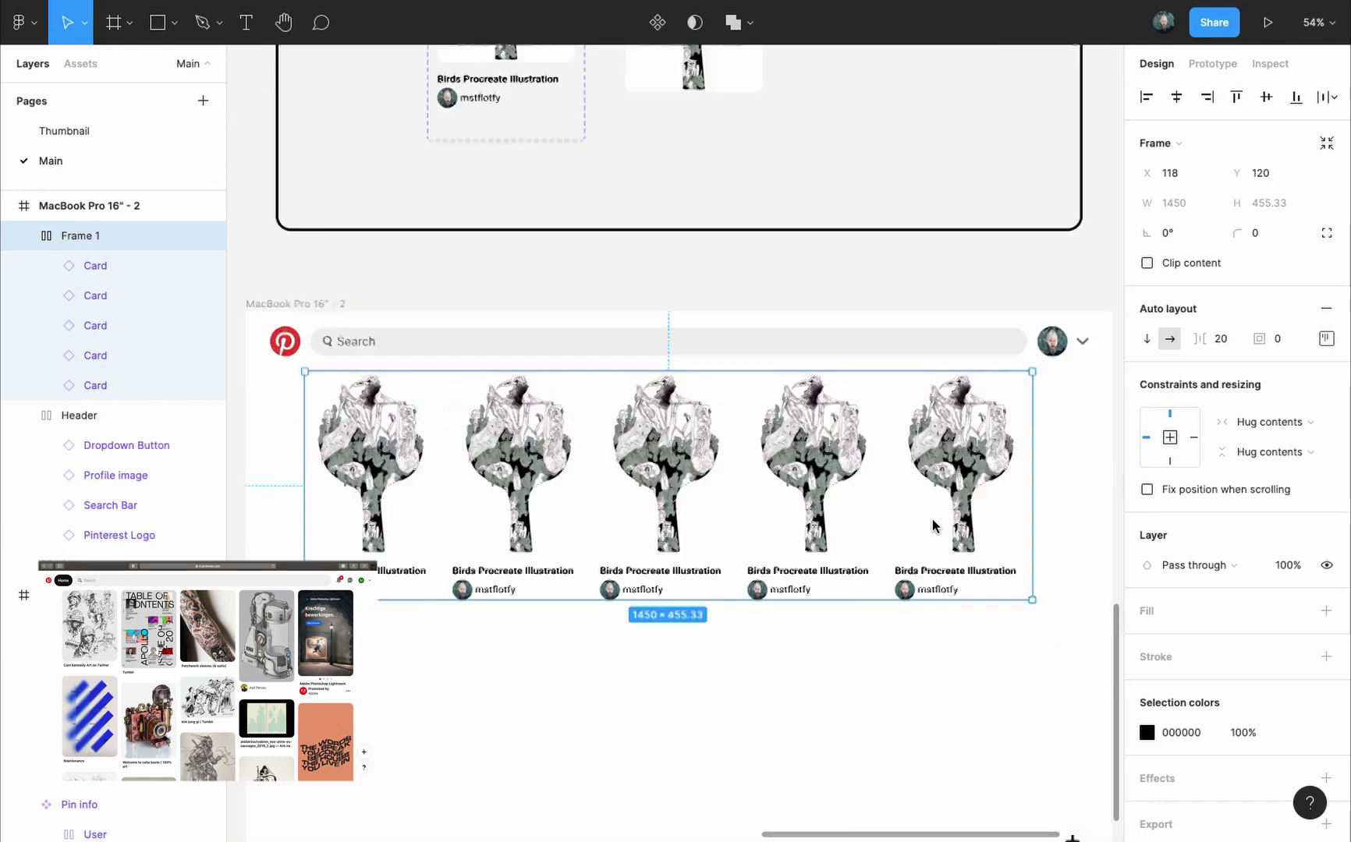
# Step: Calculate 274 − 8.4 and set the card Default variant width to 265.6
pyautogui.click(640, 492)
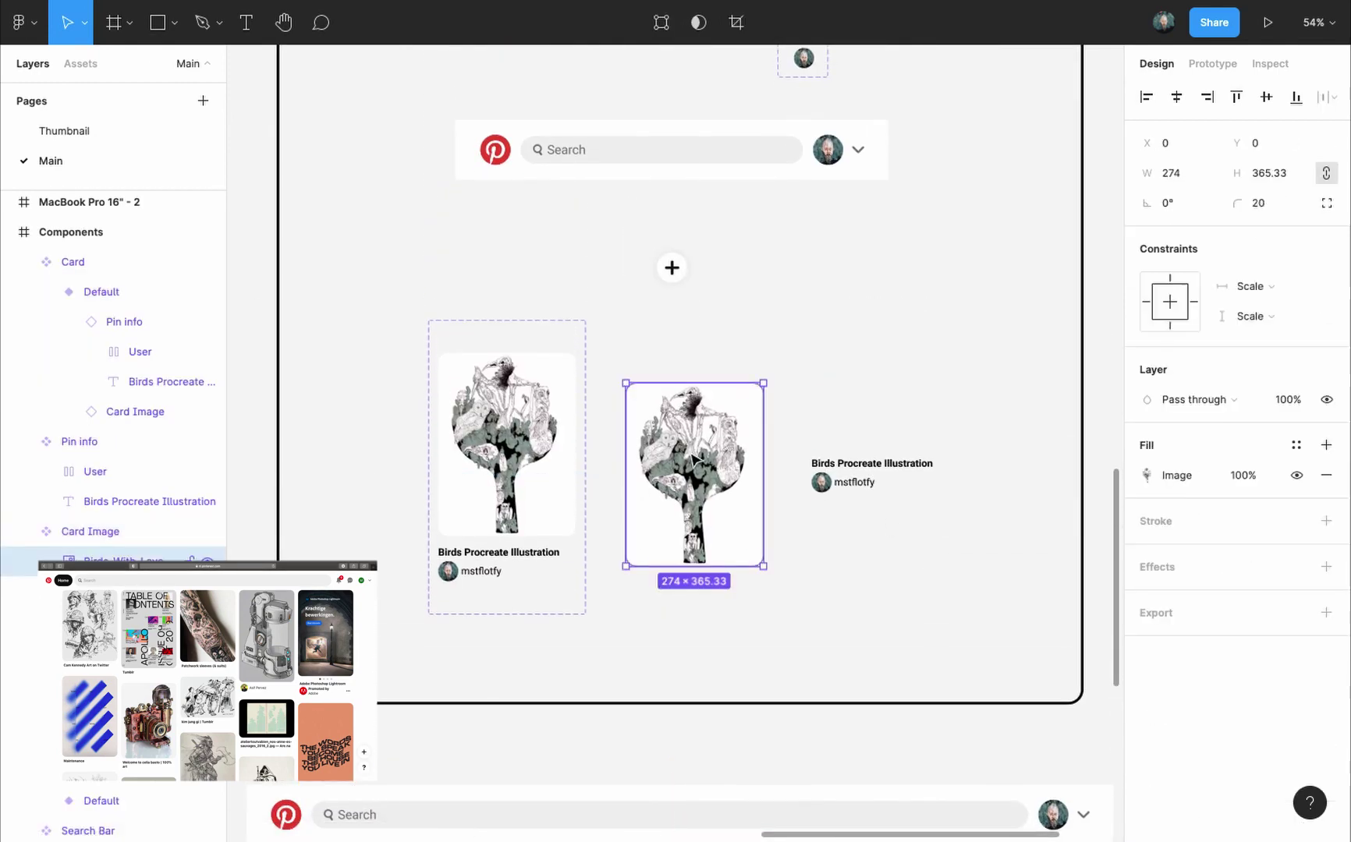
pyautogui.click(514, 402)
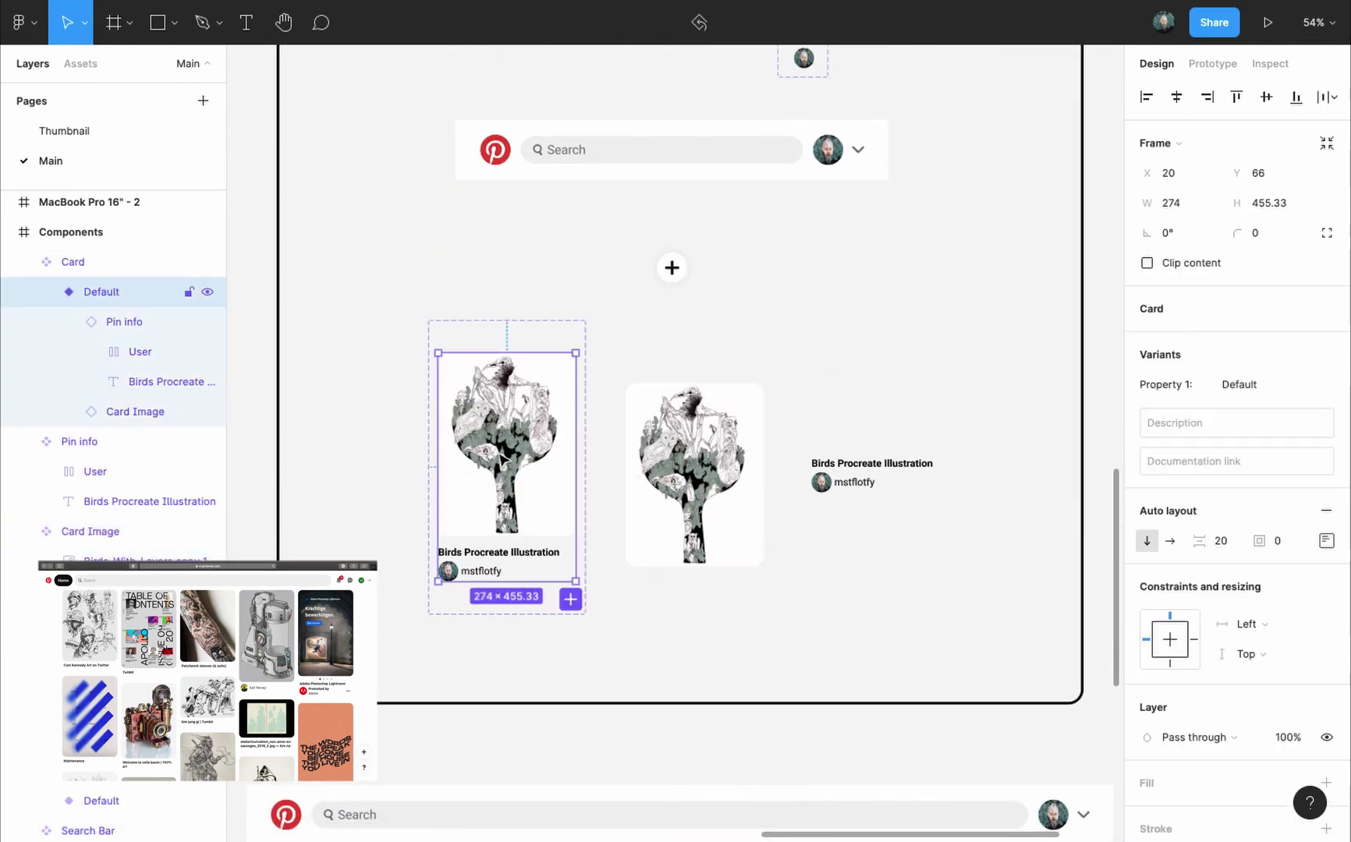
pyautogui.press('super+space')
pyautogui.write('274-8')
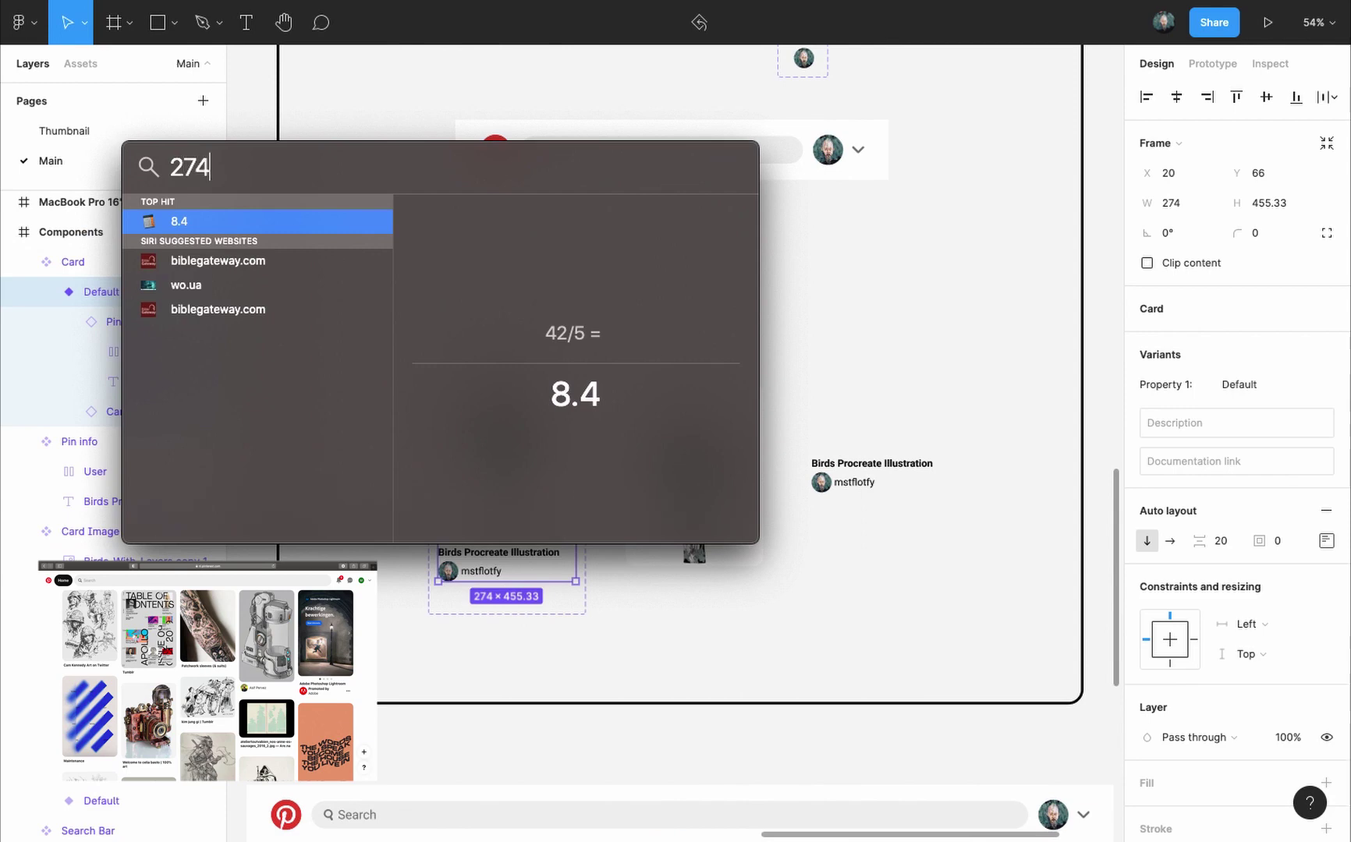
pyautogui.write('.4')
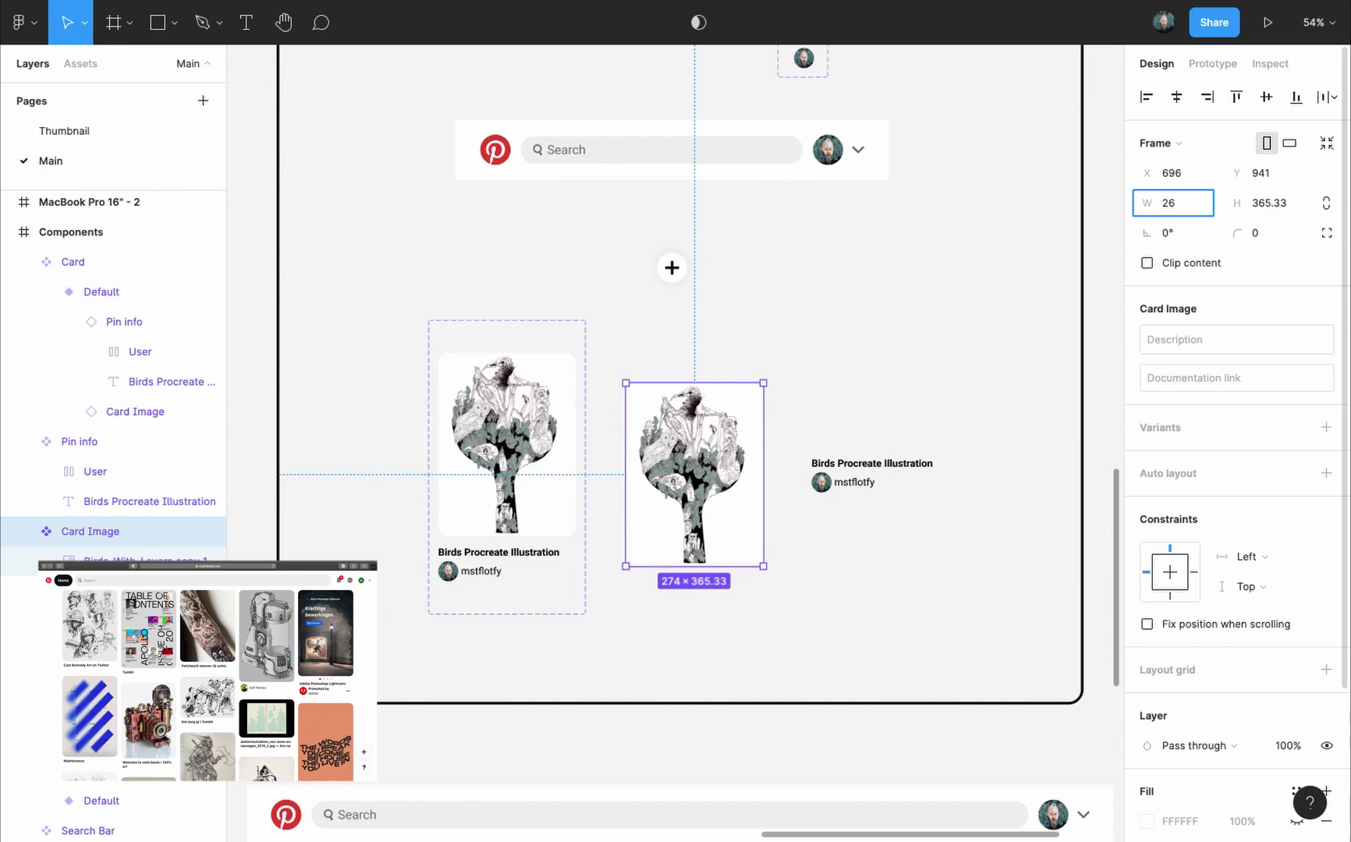
pyautogui.write('265.6')
pyautogui.press('Return')
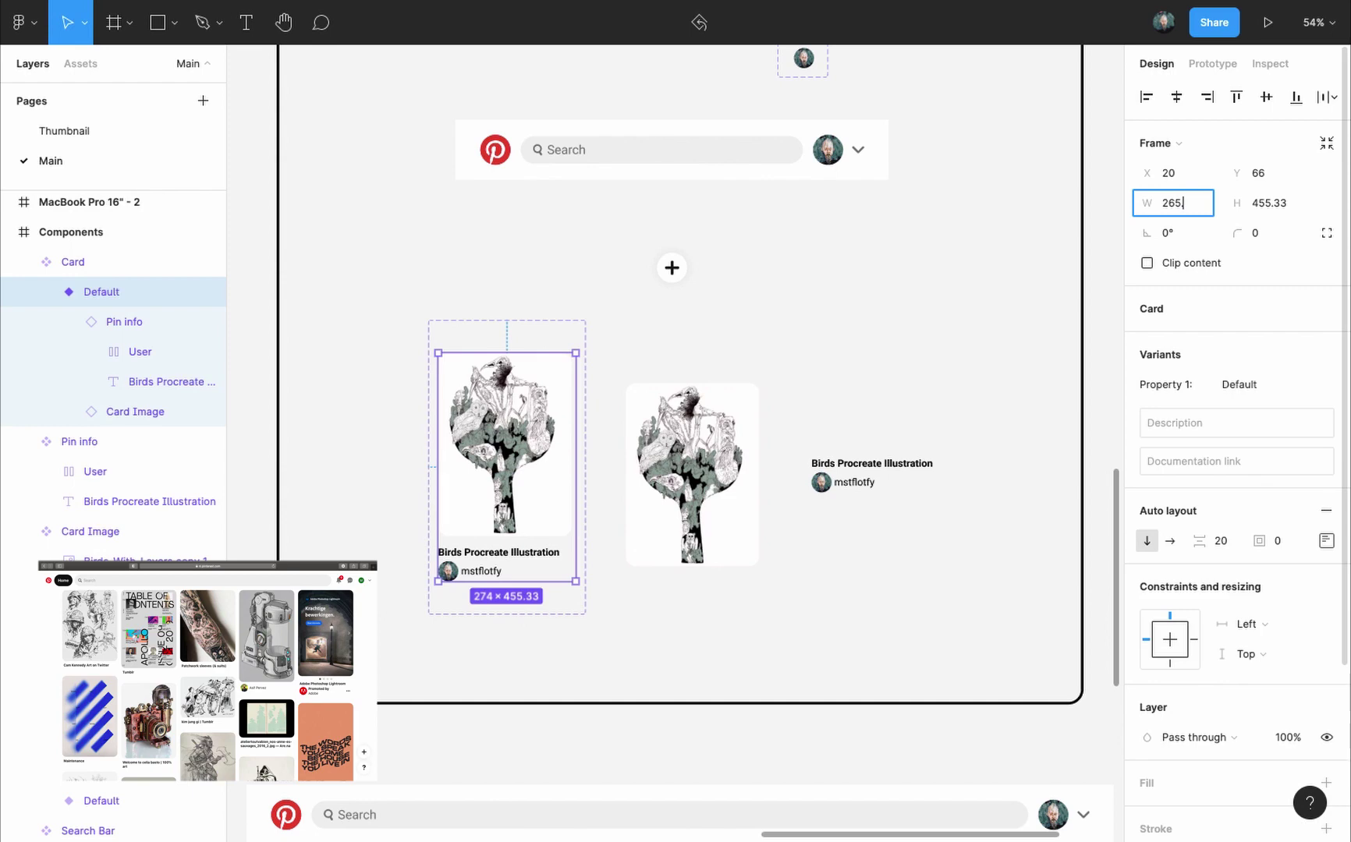
pyautogui.write('.6')
pyautogui.press('Return')
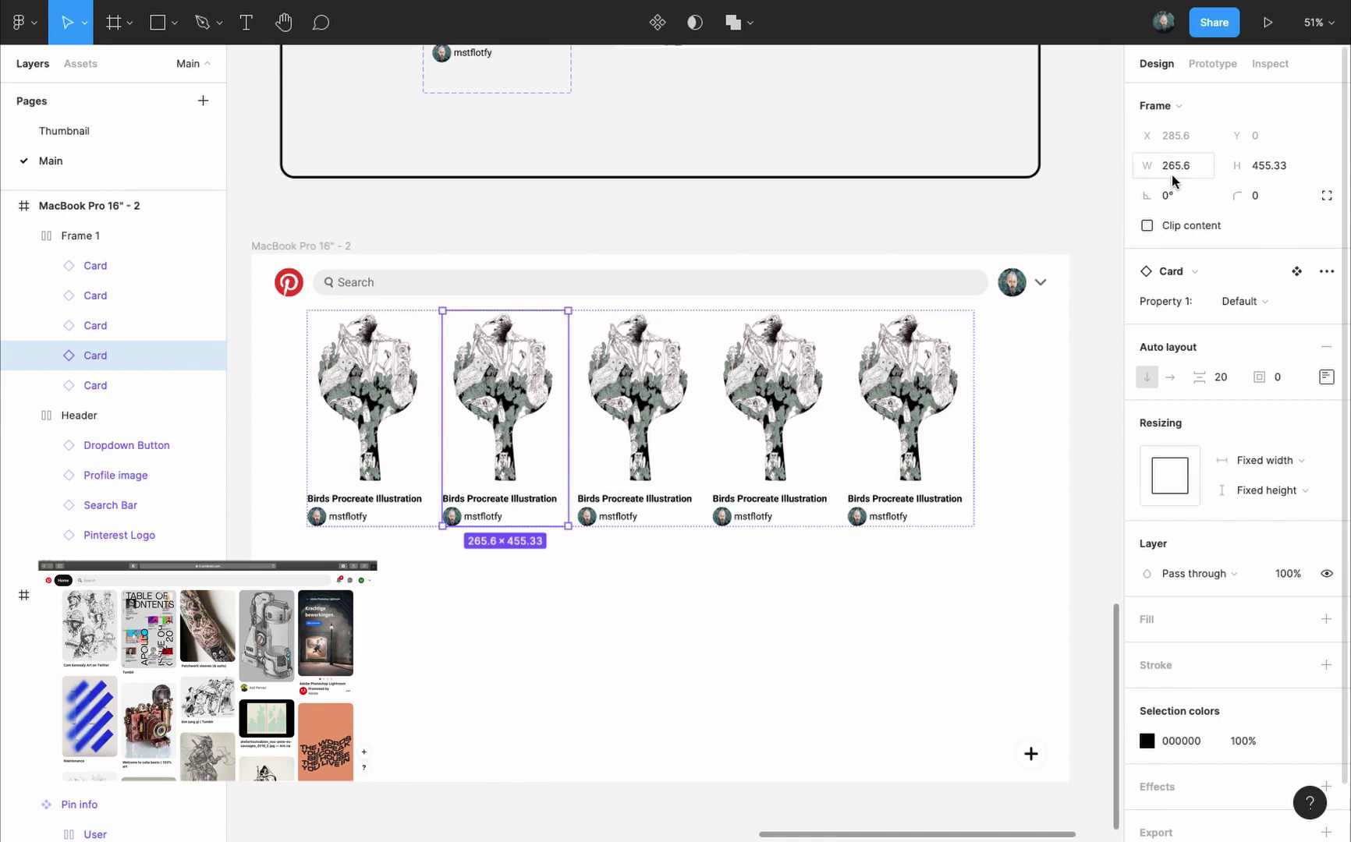
# Step: Centre the row of cards horizontally, leaving 160 margins on both sides
pyautogui.press('Escape')
pyautogui.moveTo(522, 350); pyautogui.dragTo(561, 350)
pyautogui.hotkey('alt', 'h')
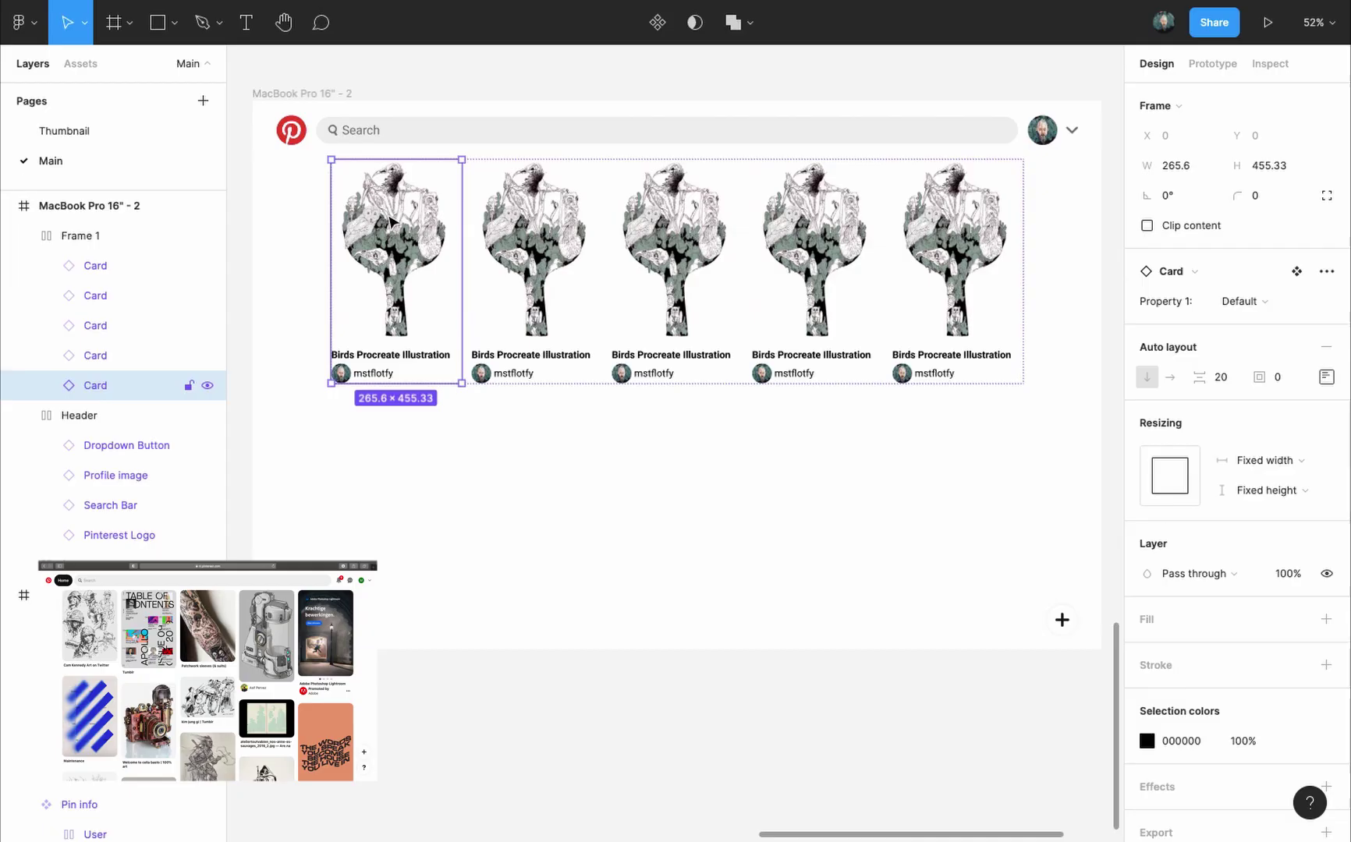
# Step: Replace the second card's image fill with the dark portrait illustration
pyautogui.doubleClick(558, 335)
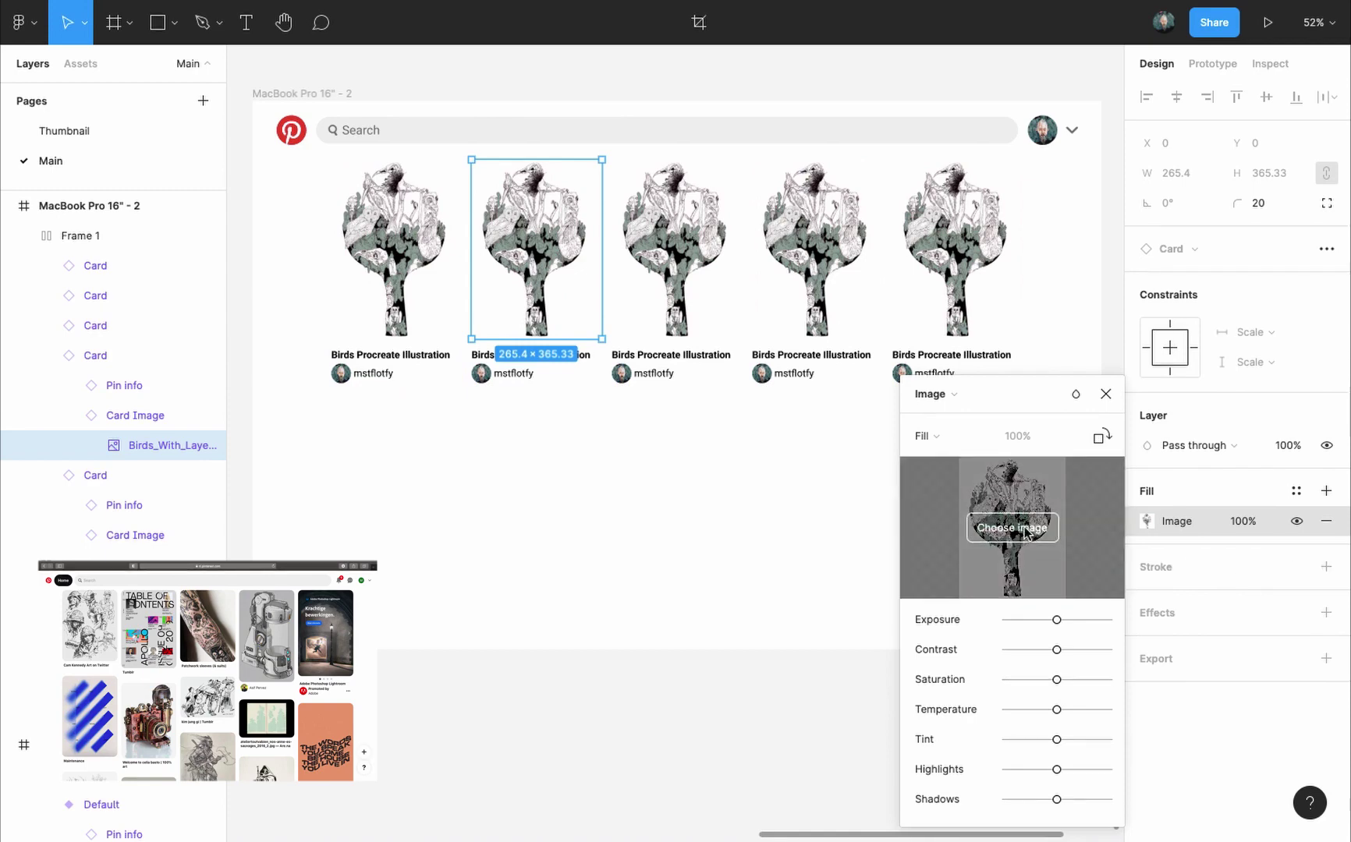
pyautogui.click(1024, 535)
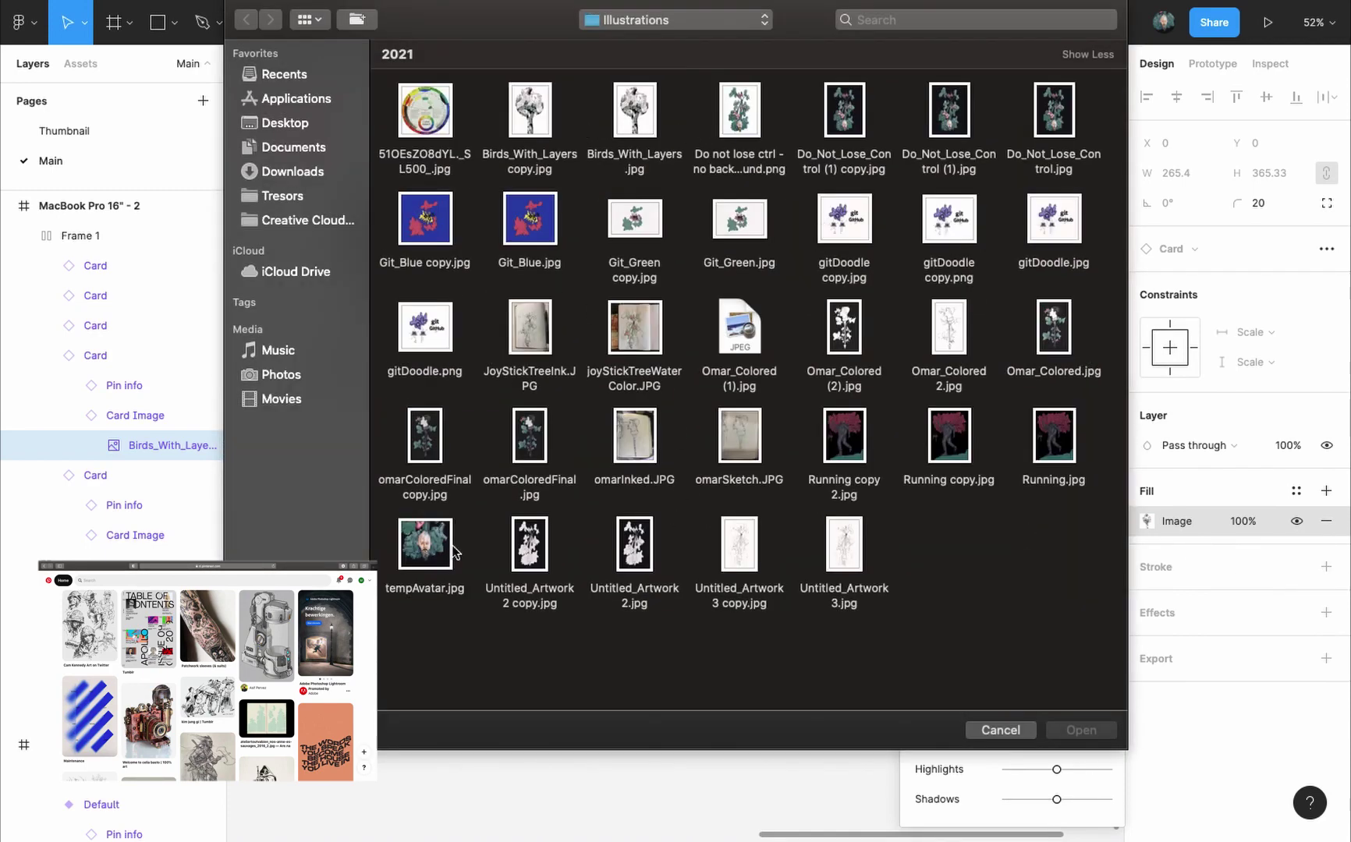
pyautogui.doubleClick(412, 434)
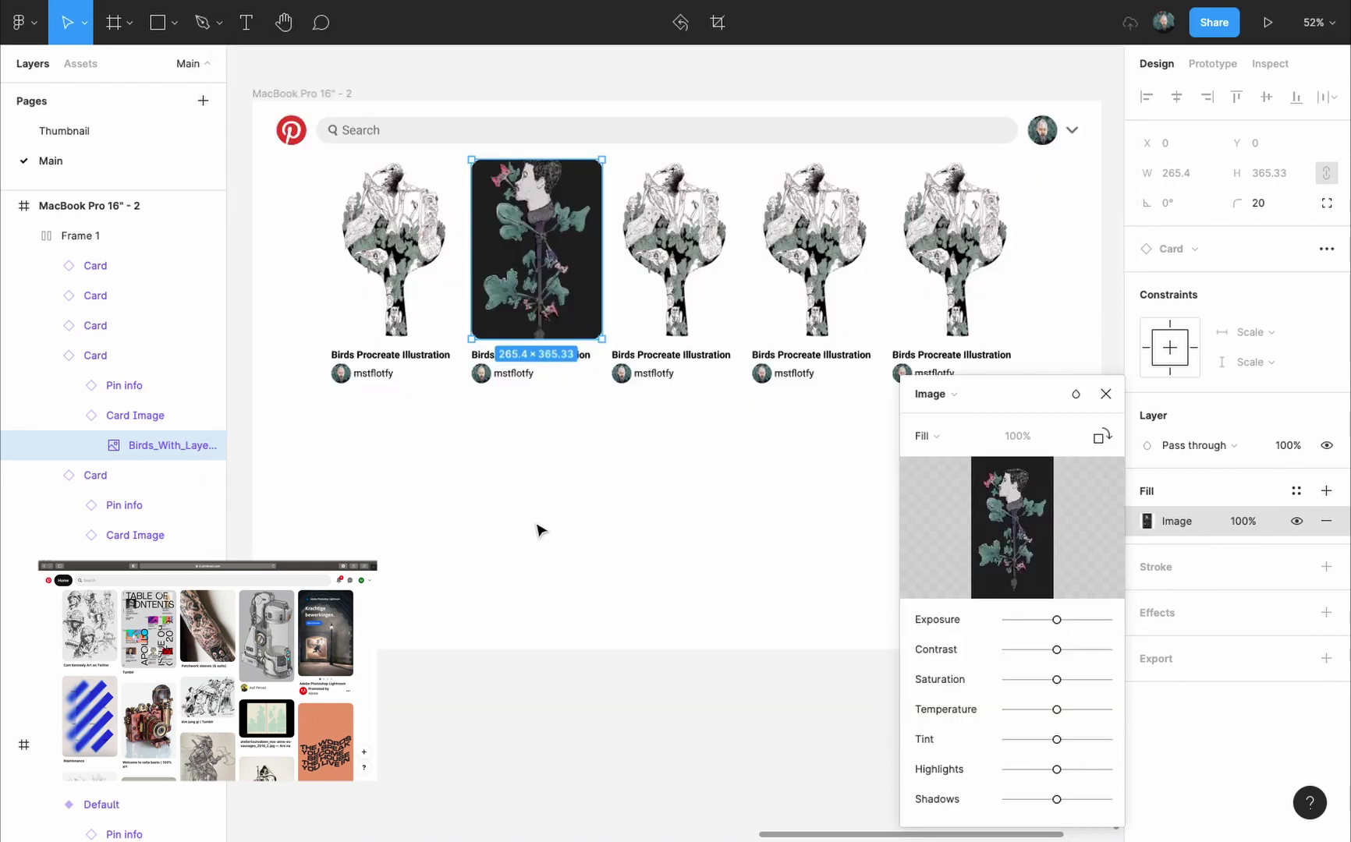
# Step: Stretch the second pin card taller to about 265 × 599
pyautogui.click(537, 530)
pyautogui.doubleClick(535, 378)
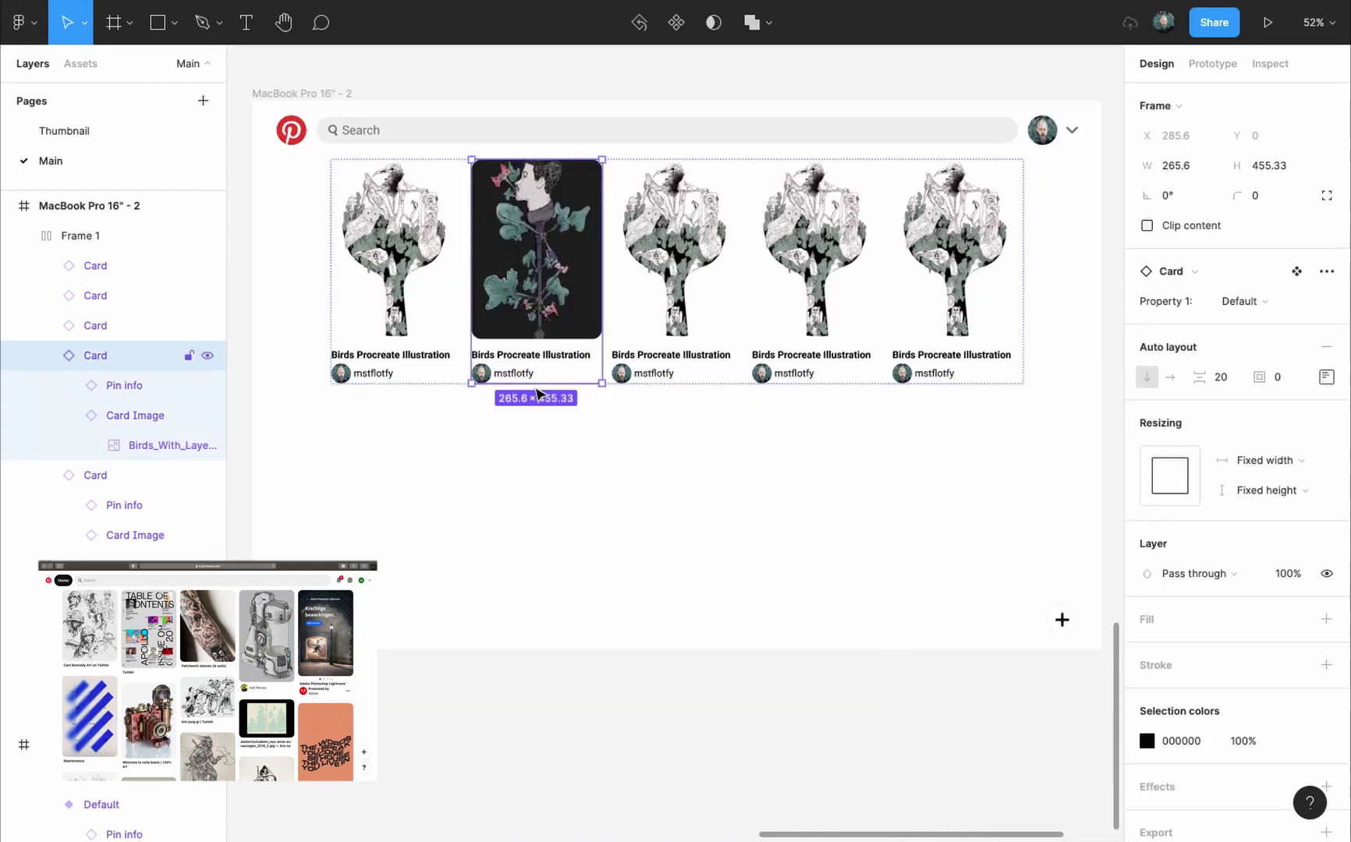
pyautogui.moveTo(546, 383); pyautogui.dragTo(552, 454)
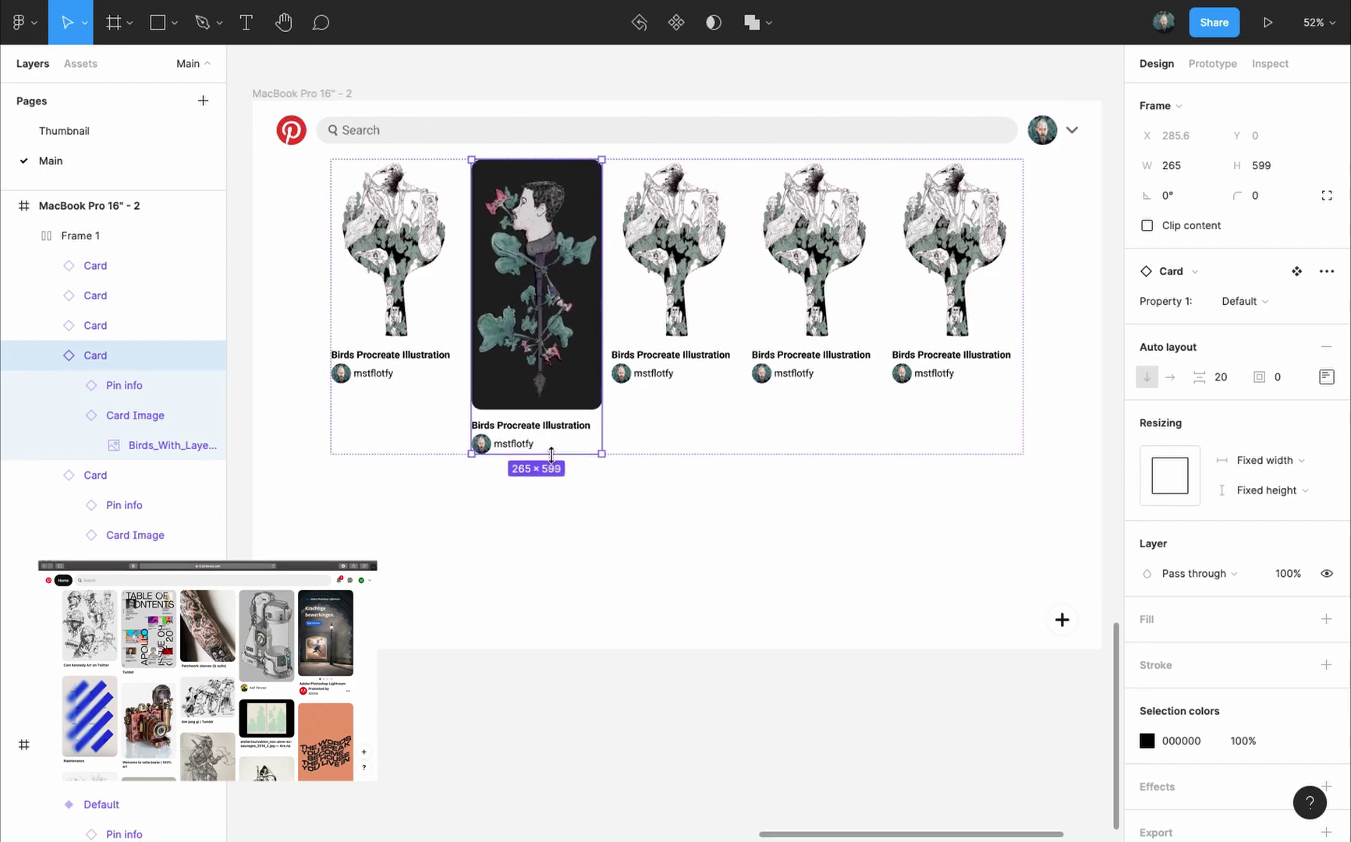
pyautogui.click(636, 290)
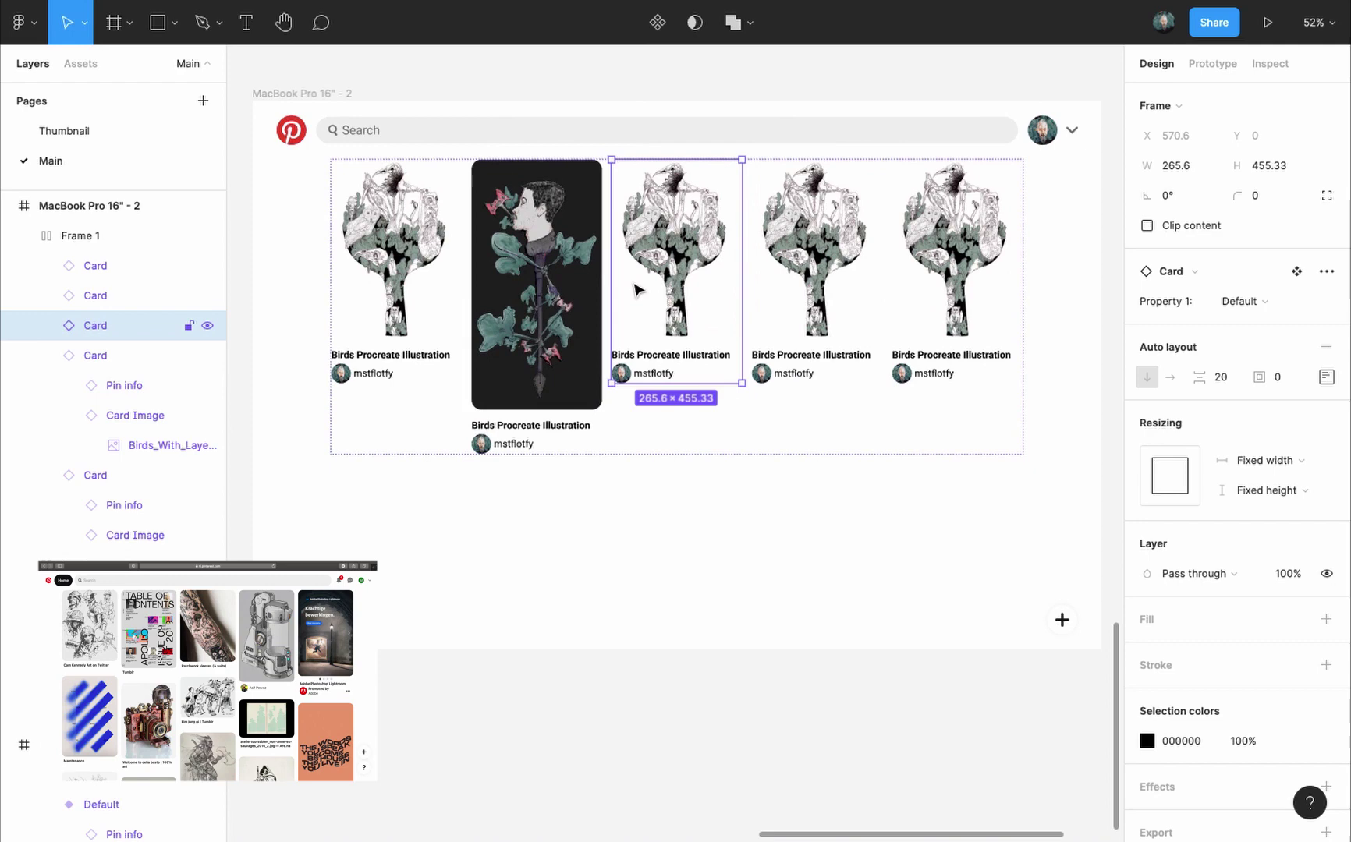
# Step: Fill the third card's image with the Unsplash 'space' starburst photo
pyautogui.press('super+alt+p')
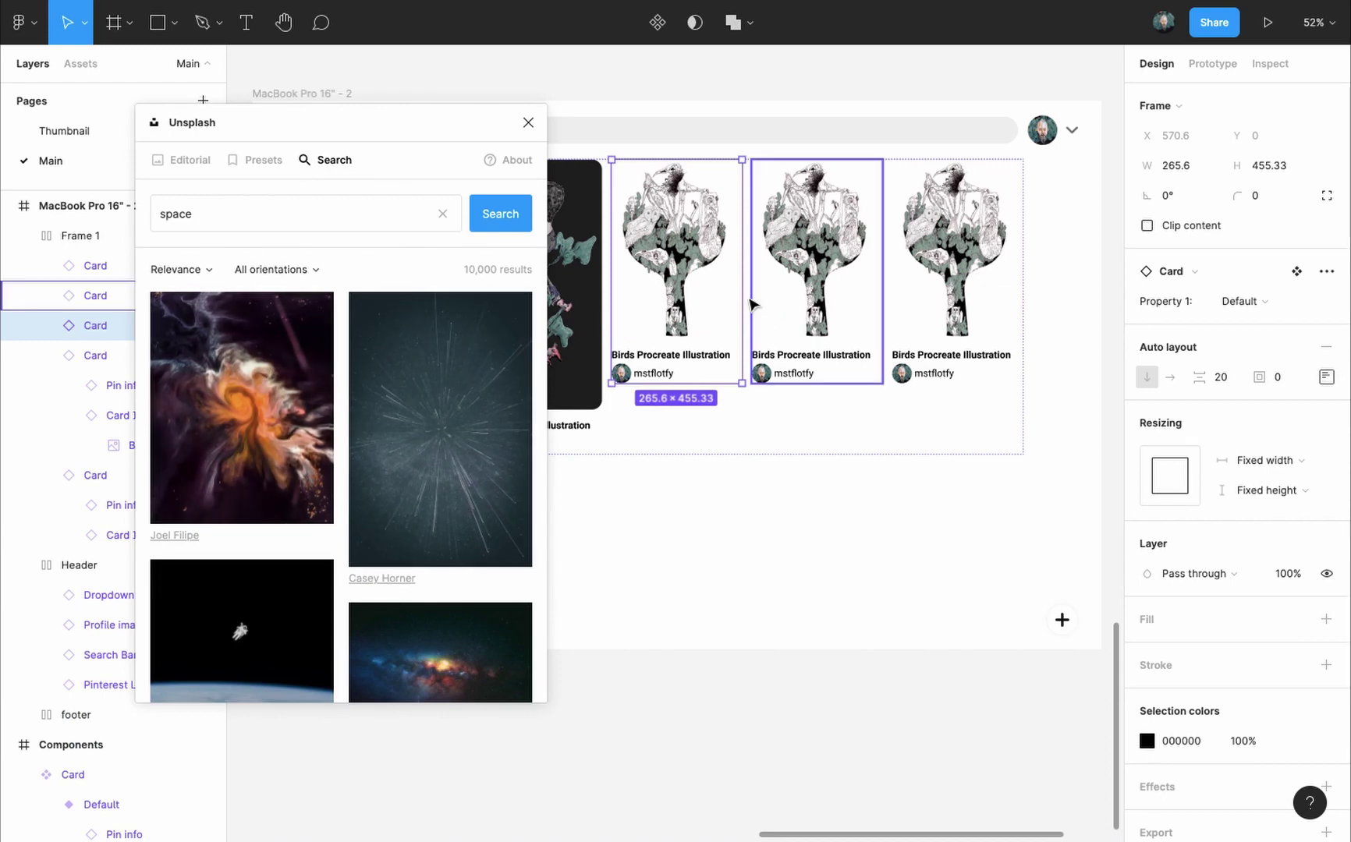
pyautogui.doubleClick(691, 253)
pyautogui.doubleClick(691, 253)
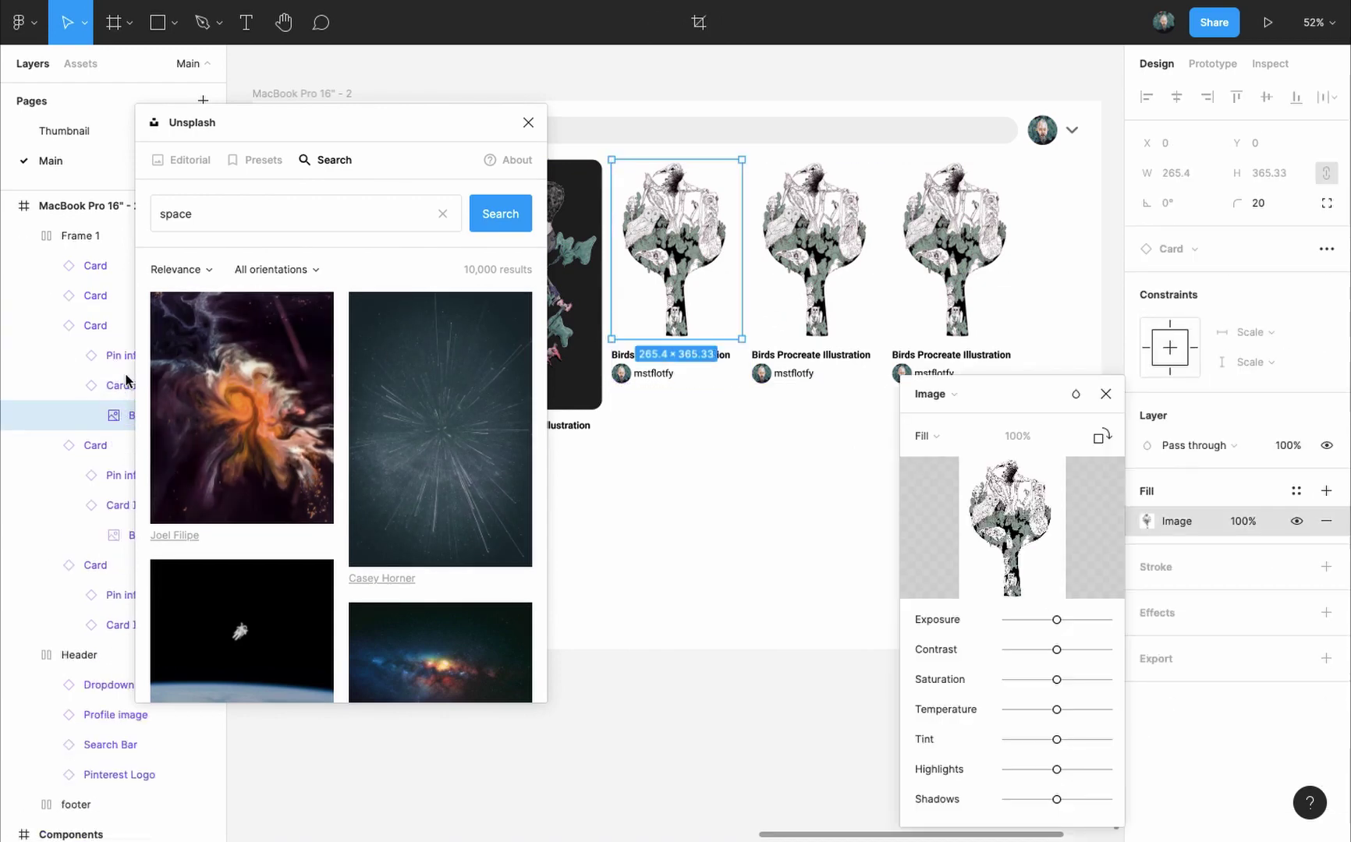
pyautogui.click(398, 424)
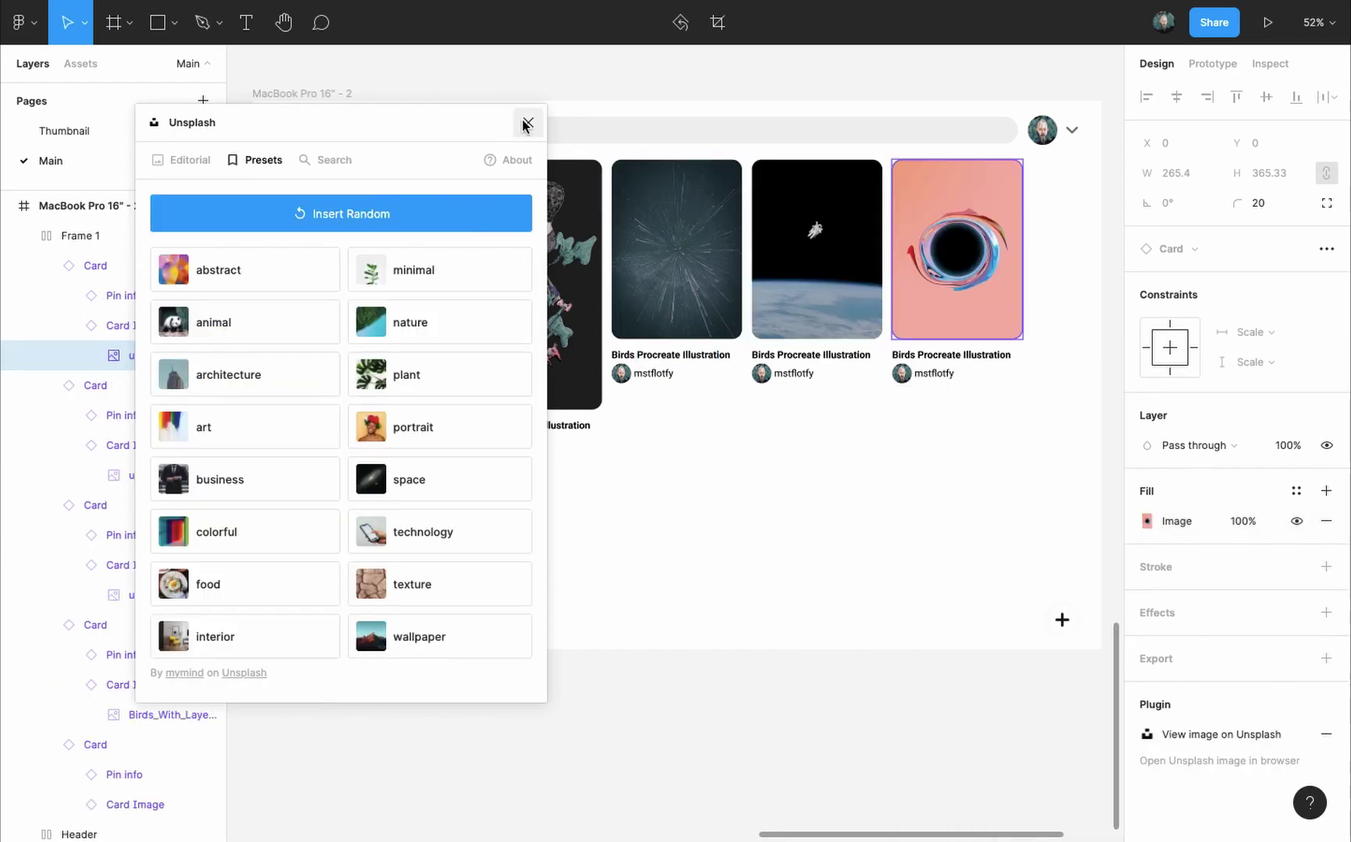
pyautogui.click(526, 123)
# Step: Make the third card slightly taller and the fourth card much taller to vary pin heights
pyautogui.click(698, 328)
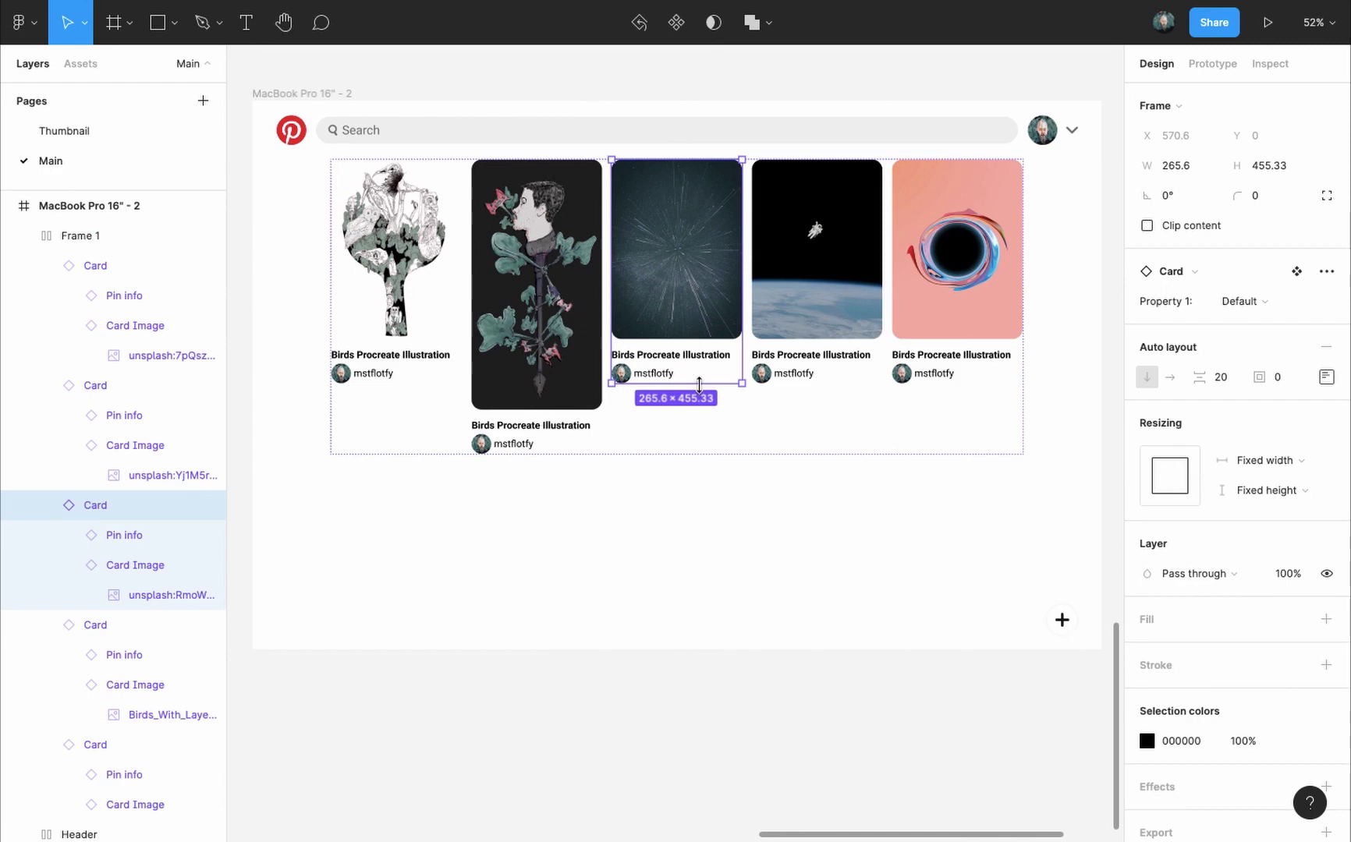
pyautogui.moveTo(700, 384); pyautogui.dragTo(703, 388)
pyautogui.click(853, 381)
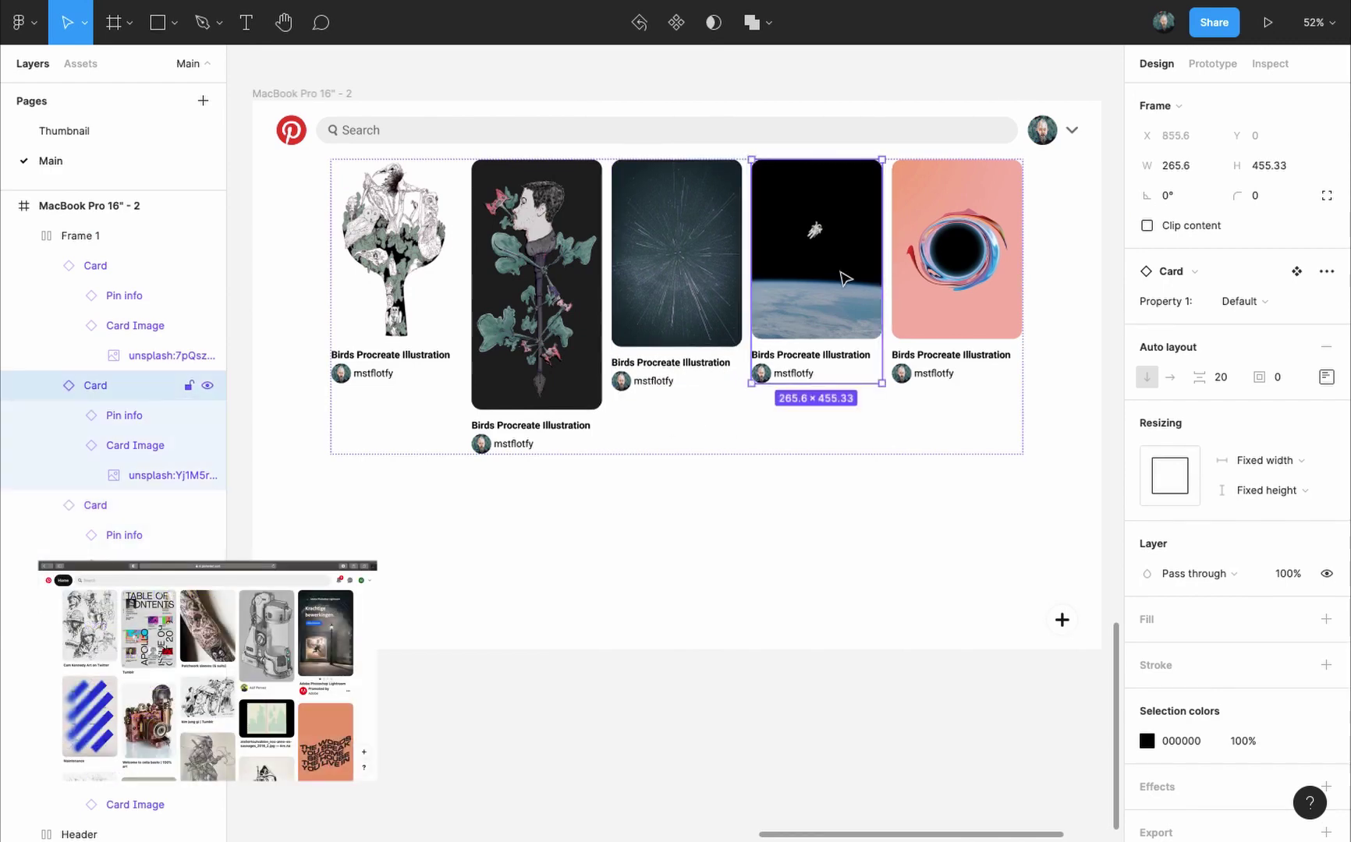
pyautogui.moveTo(853, 382); pyautogui.dragTo(853, 505)
pyautogui.click(786, 82)
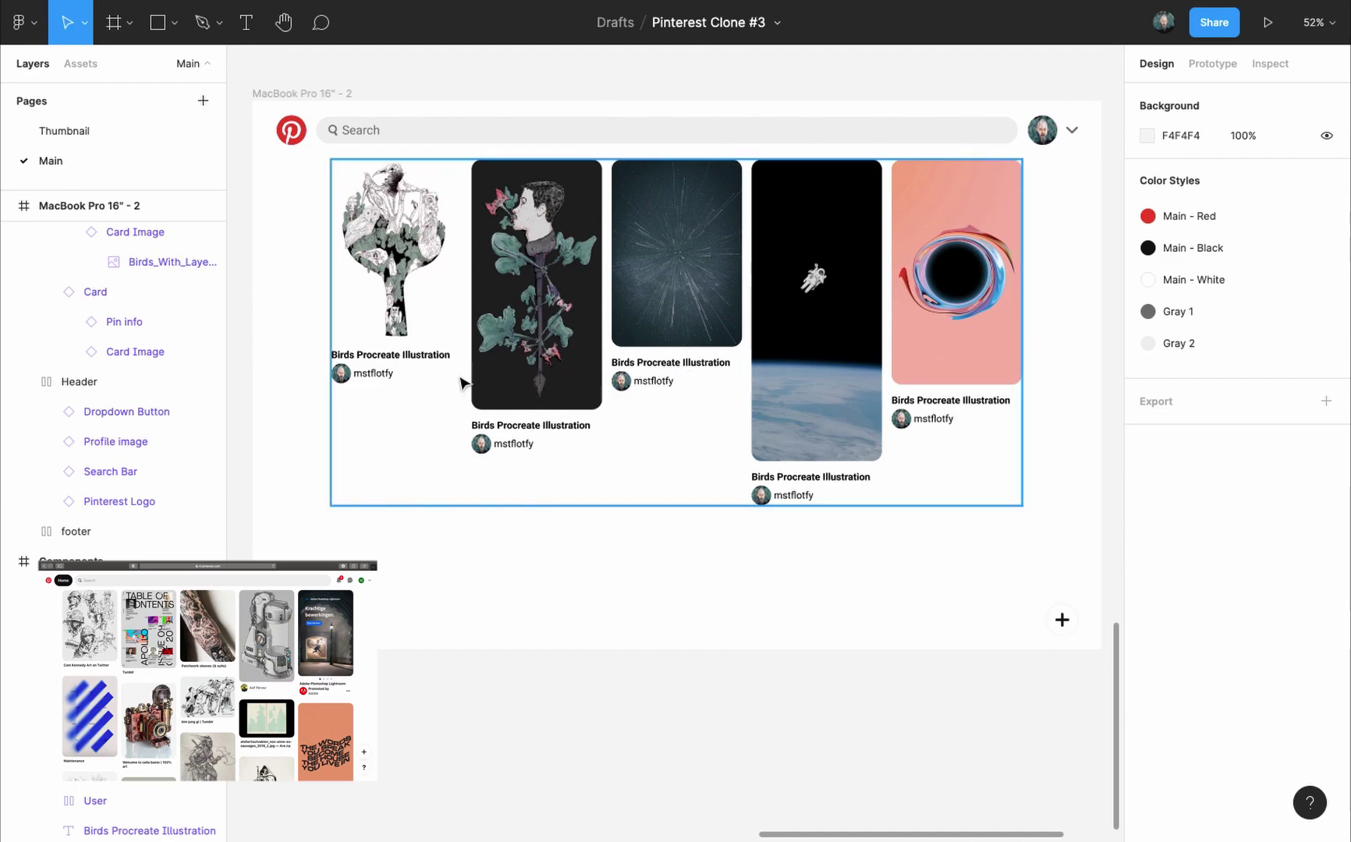
# Step: Wrap the pin cards in an auto-layout frame, keeping them in a horizontal row
pyautogui.hotkey('shift', 'a')
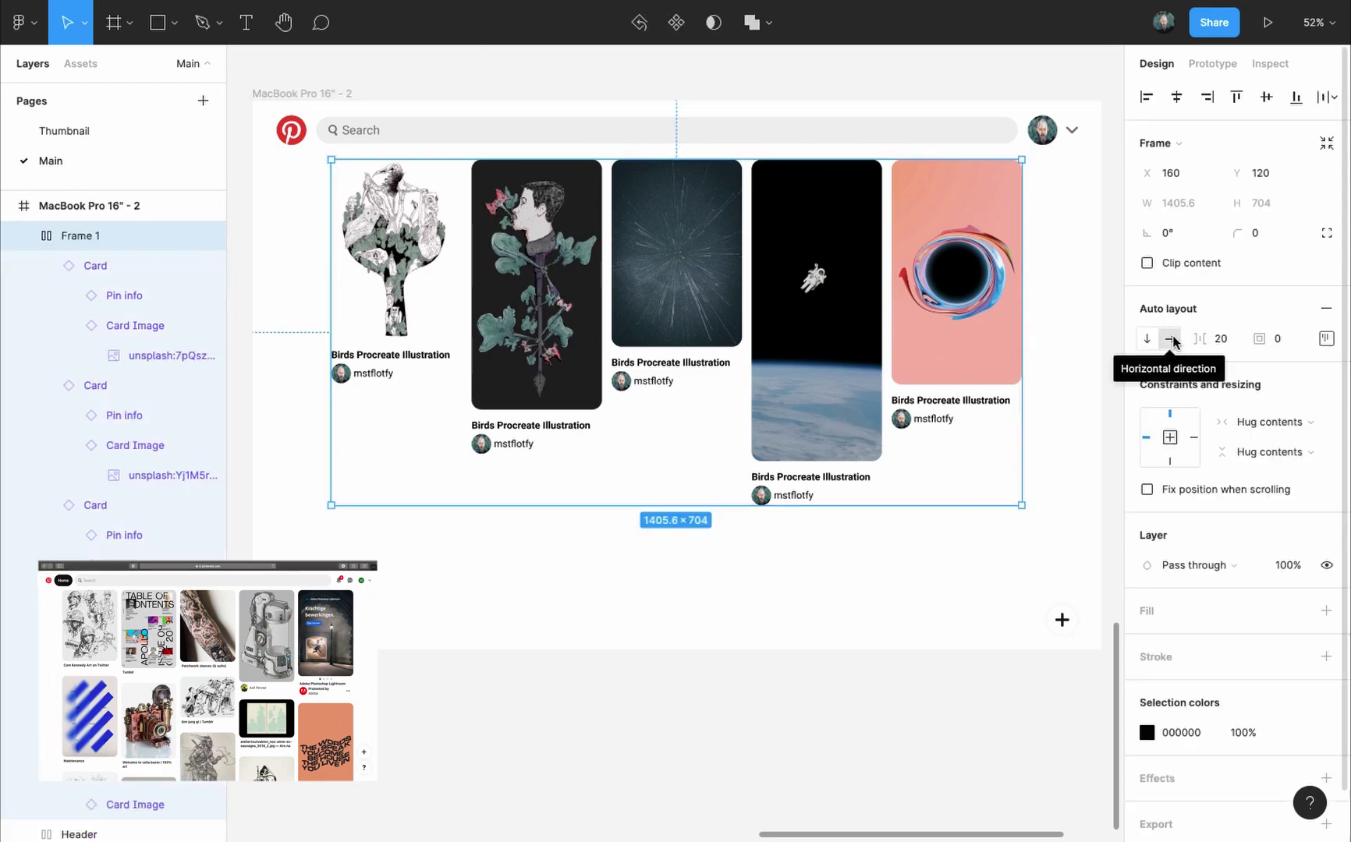
pyautogui.click(1147, 341)
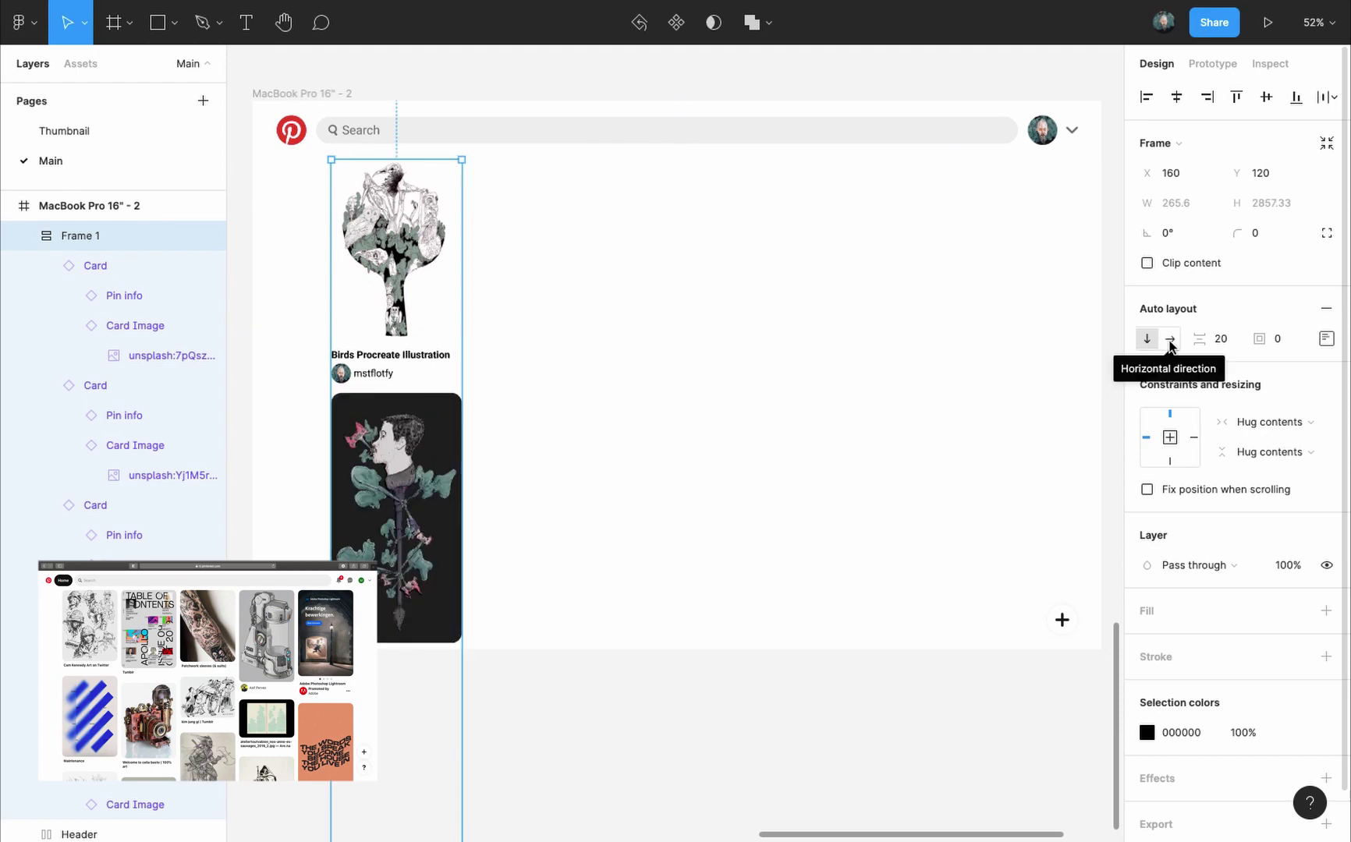
pyautogui.click(1170, 339)
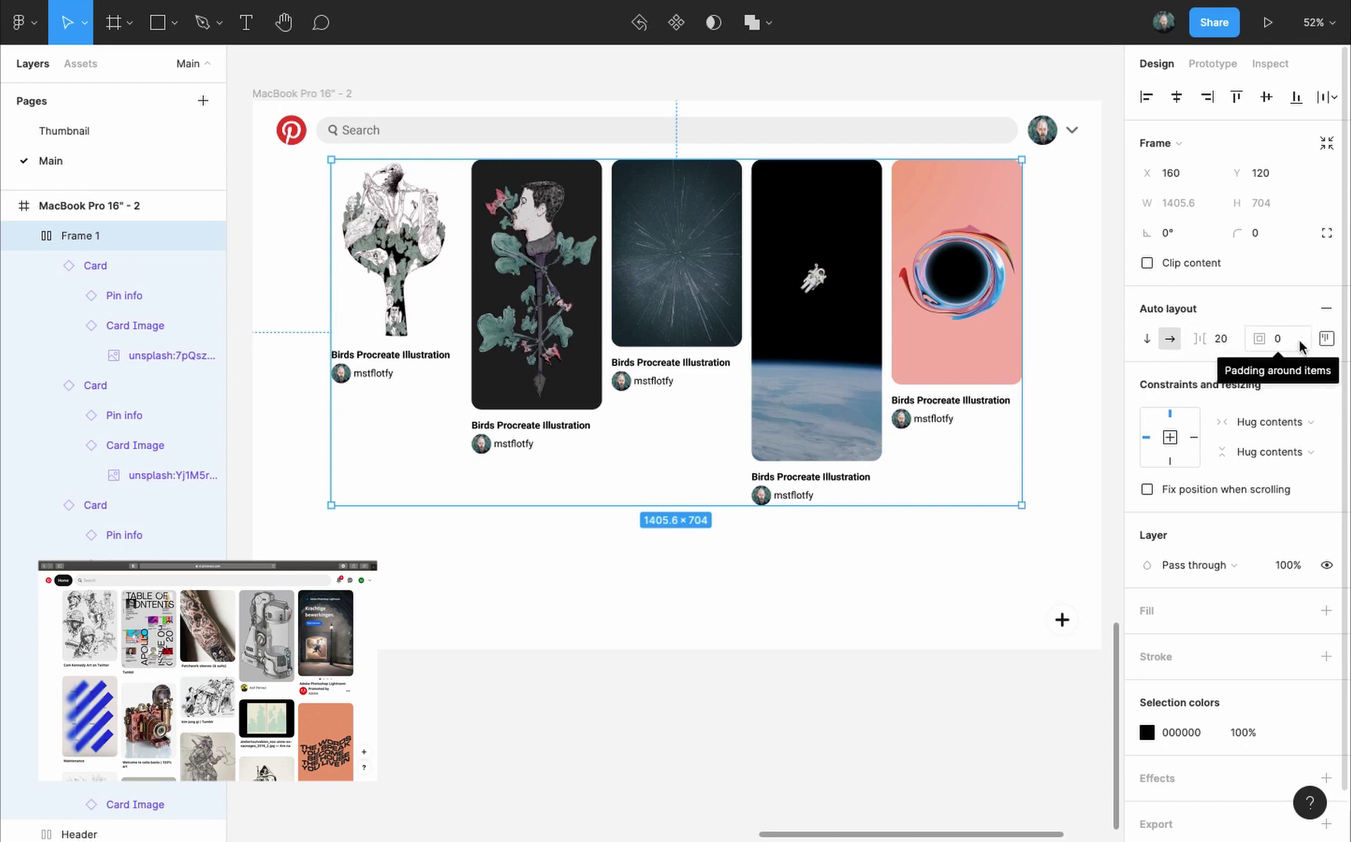
# Step: Move the portrait pin one place later so it sits third in the row
pyautogui.click(596, 251)
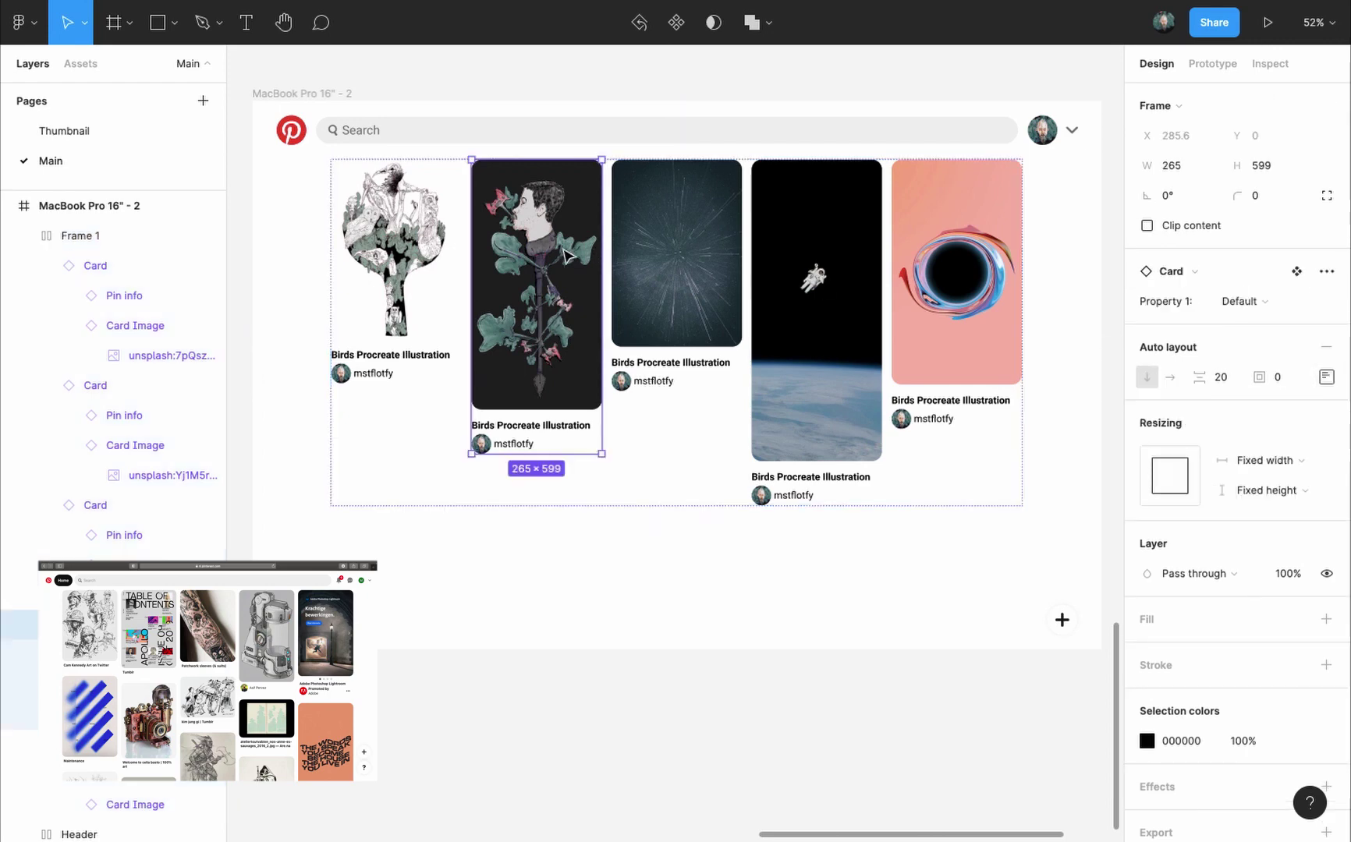
pyautogui.press('Right')
pyautogui.click(1326, 376)
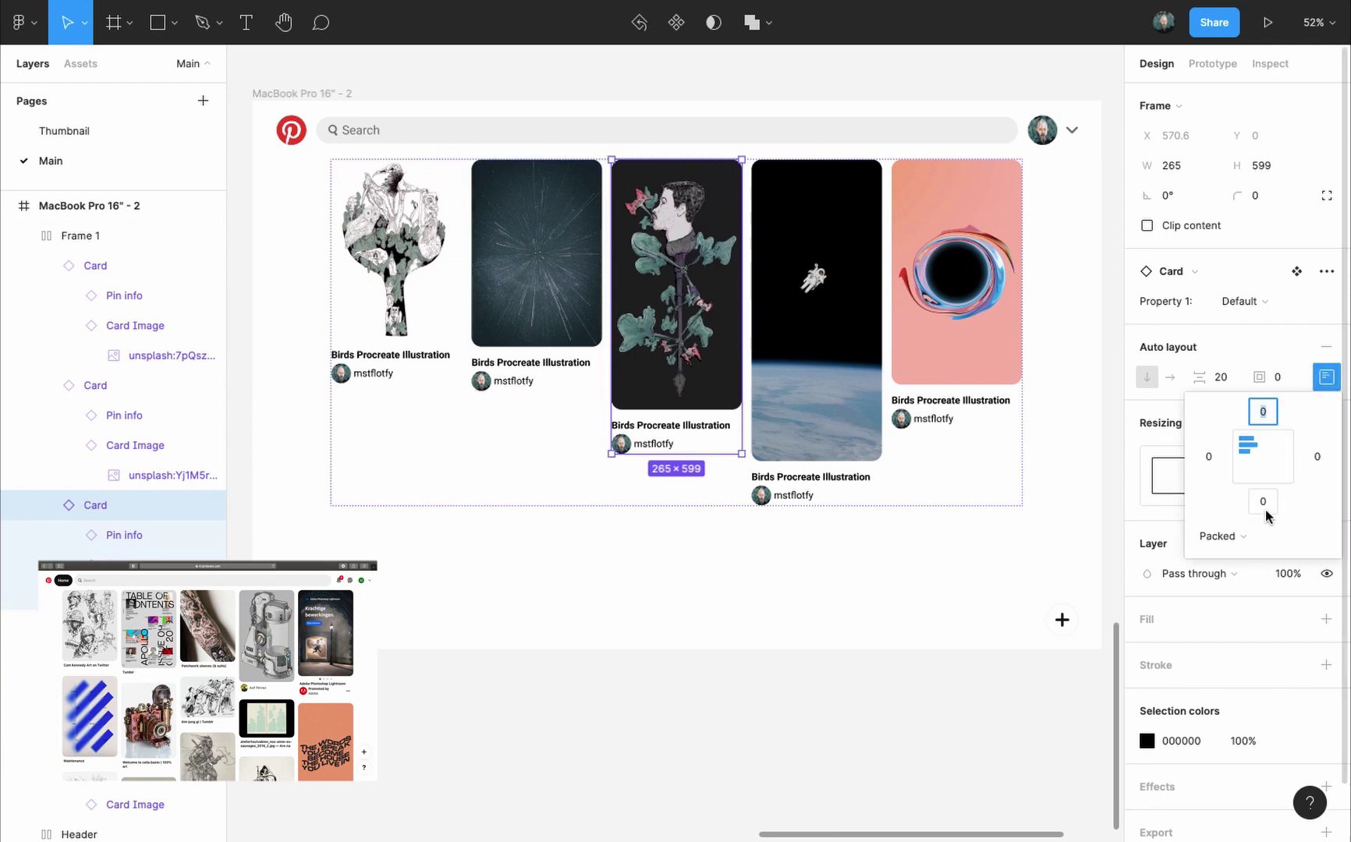
# Step: Duplicate the row frame below the original, then delete the copy
pyautogui.click(512, 461)
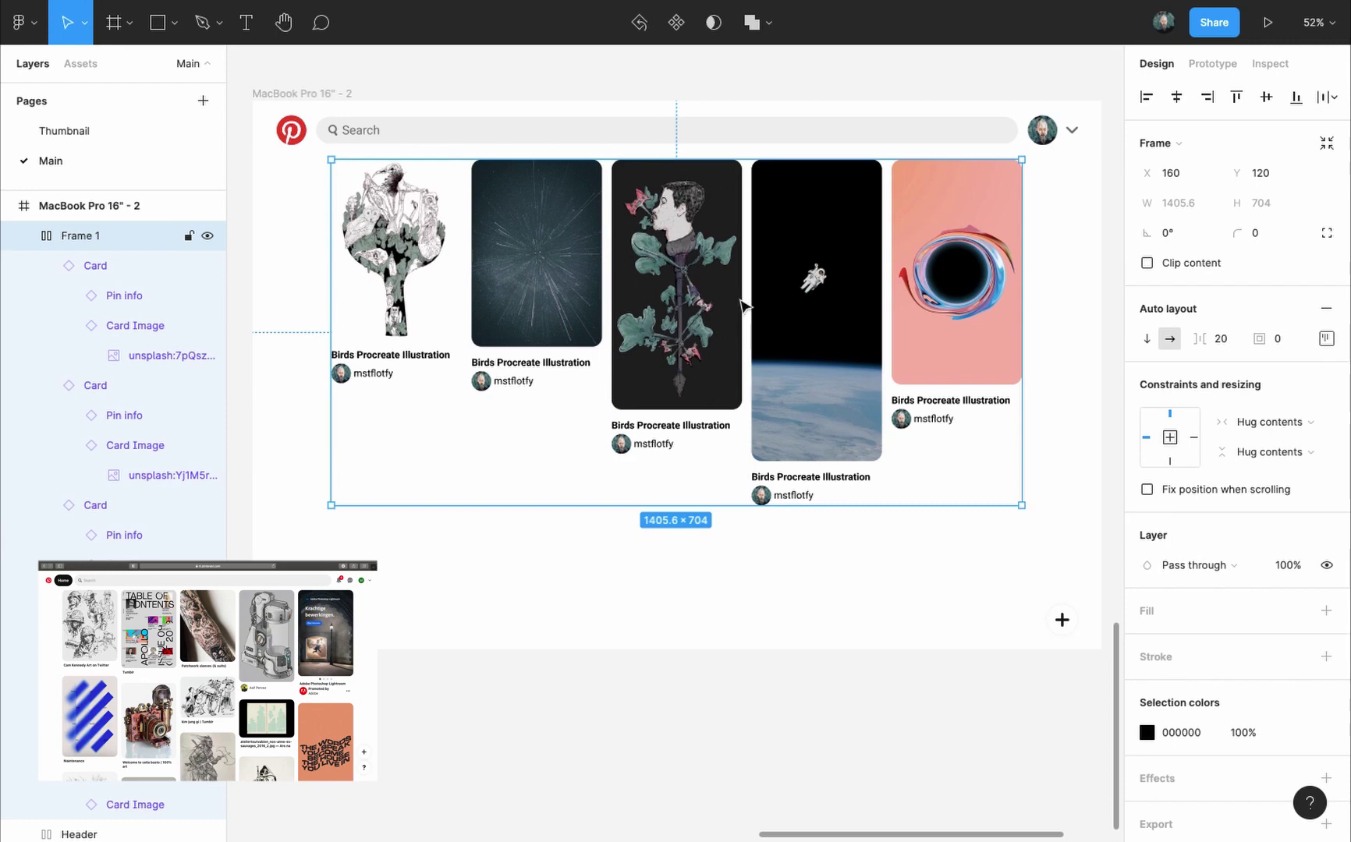
pyautogui.moveTo(741, 302); pyautogui.dragTo(740, 648)
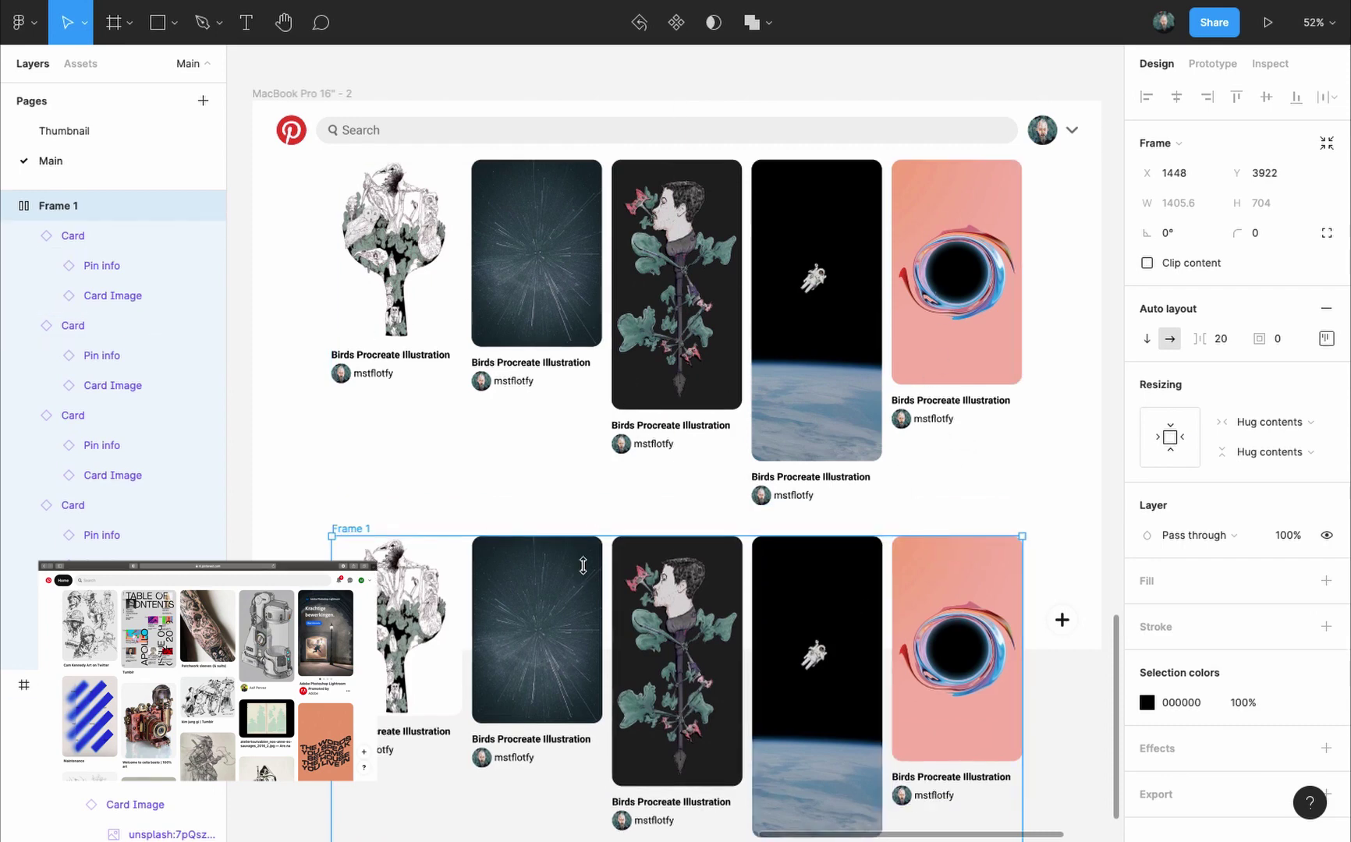
pyautogui.press('Delete')
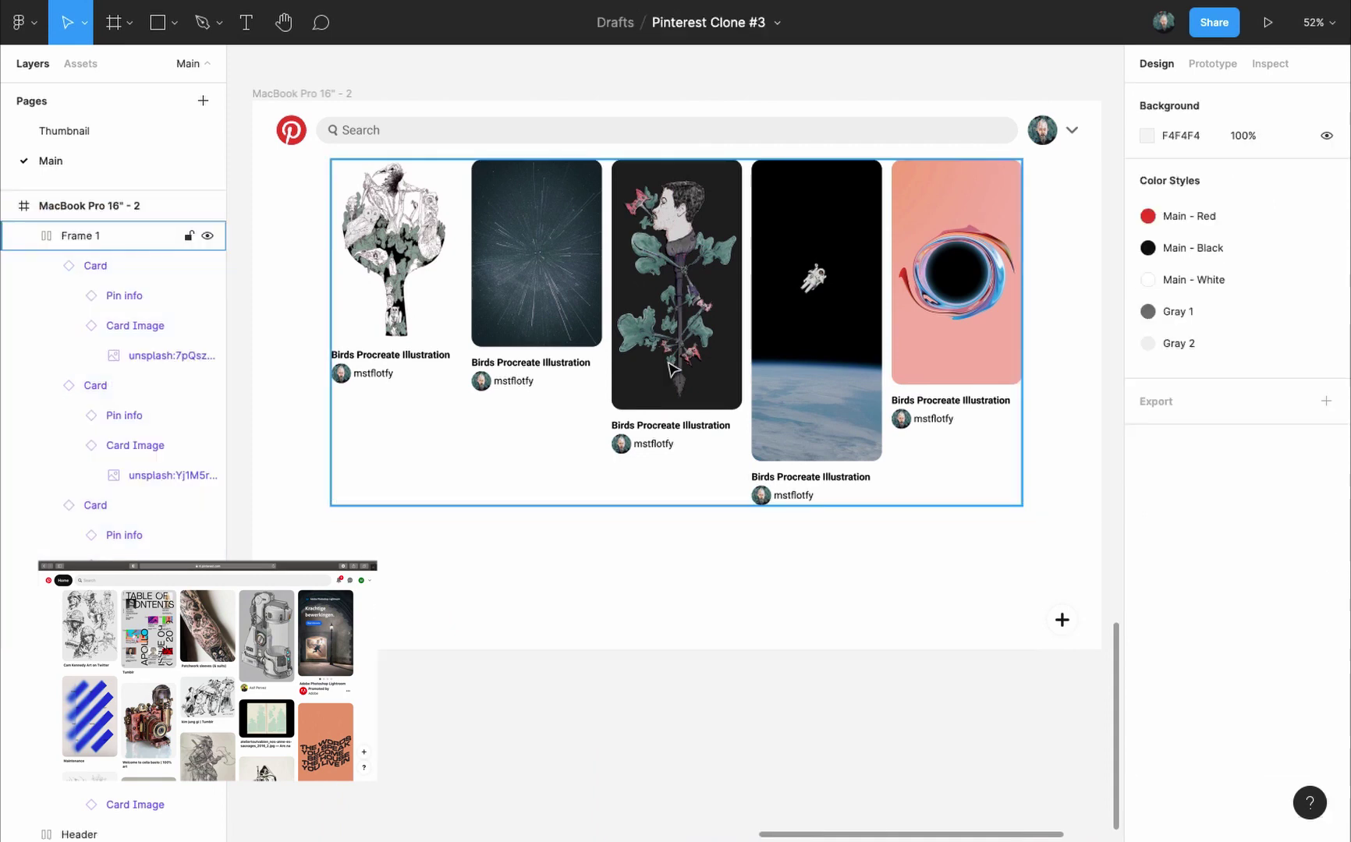
# Step: Stack the pins into a single vertical column and wrap it in a new auto-layout frame
pyautogui.click(697, 199)
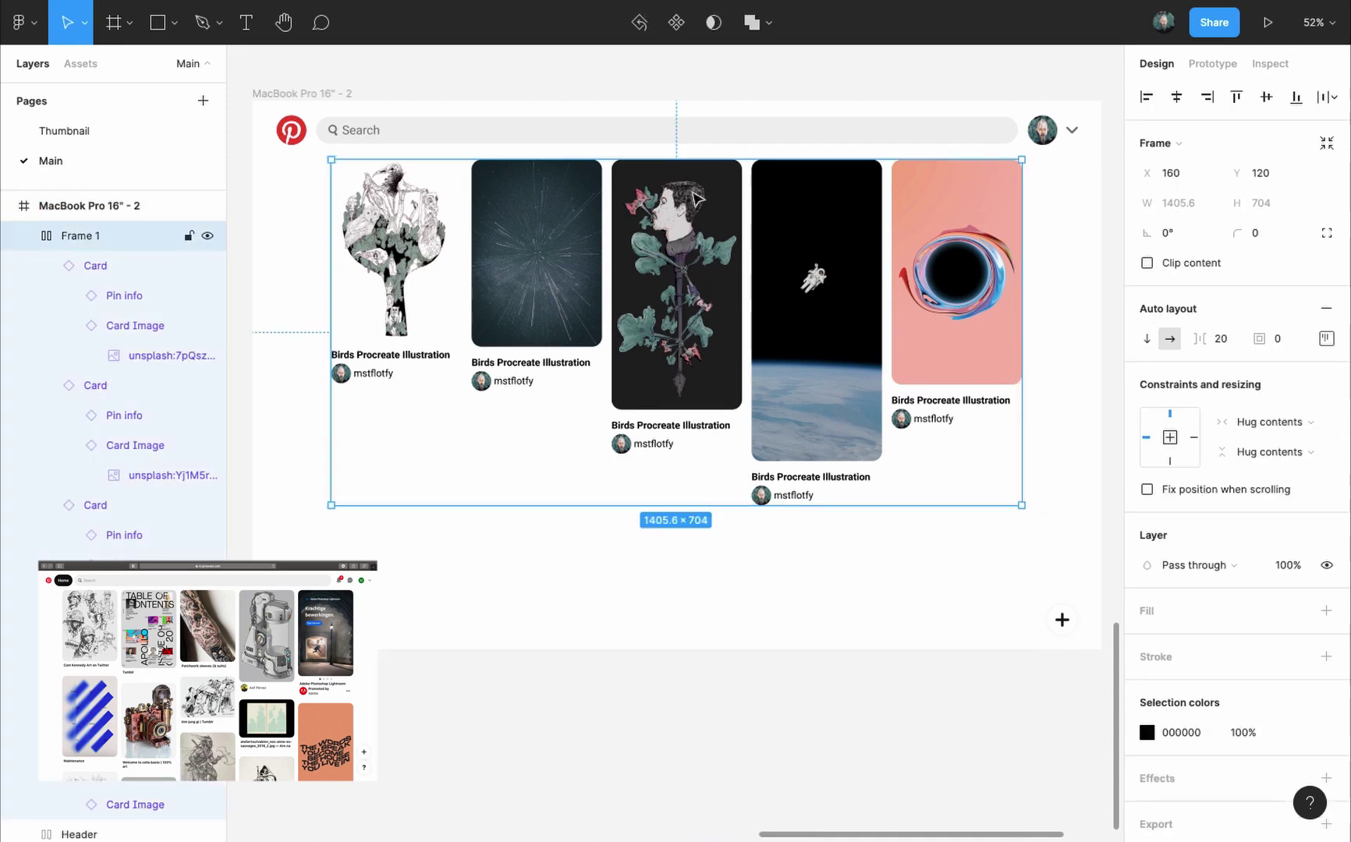
pyautogui.click(1146, 340)
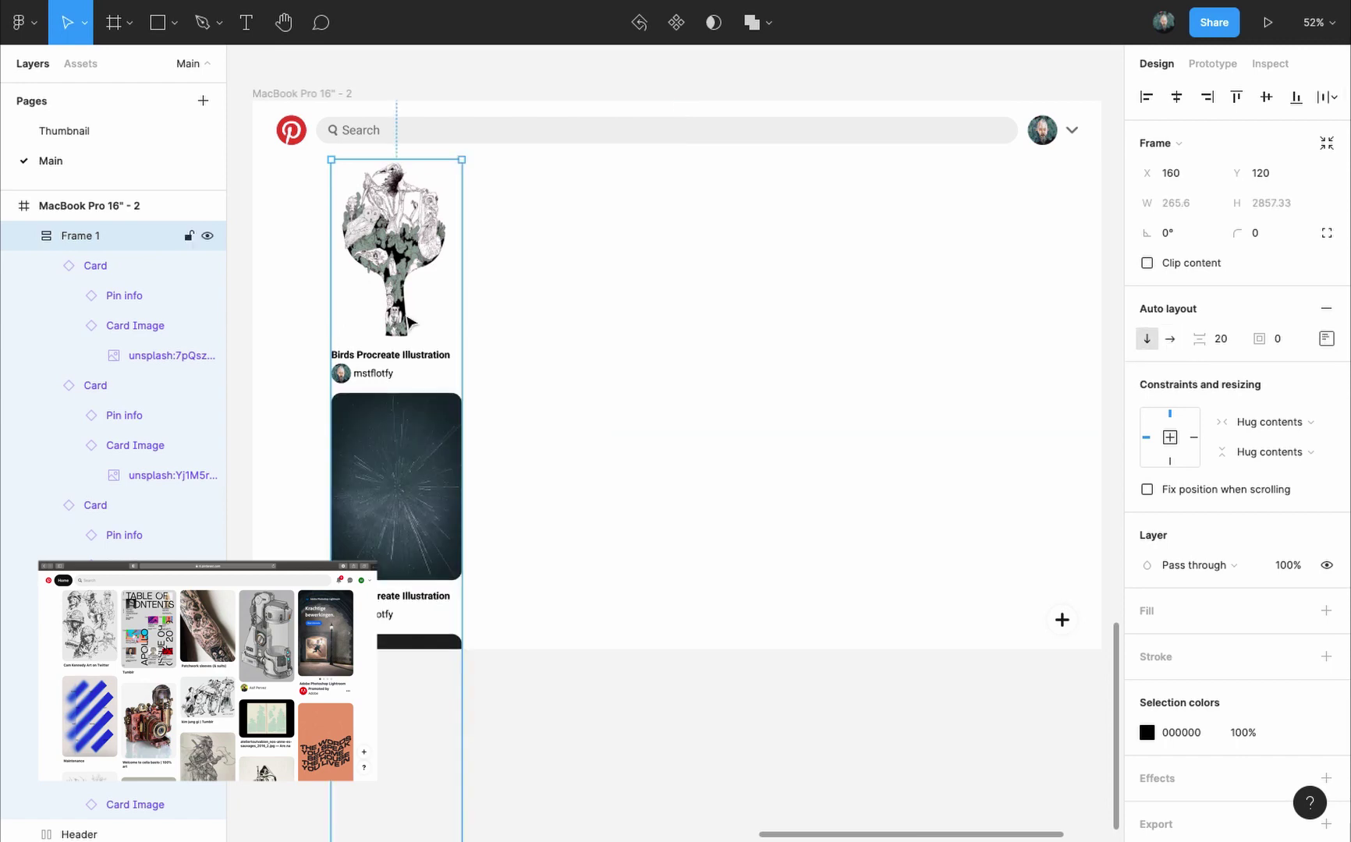
pyautogui.hotkey('shift', 'a')
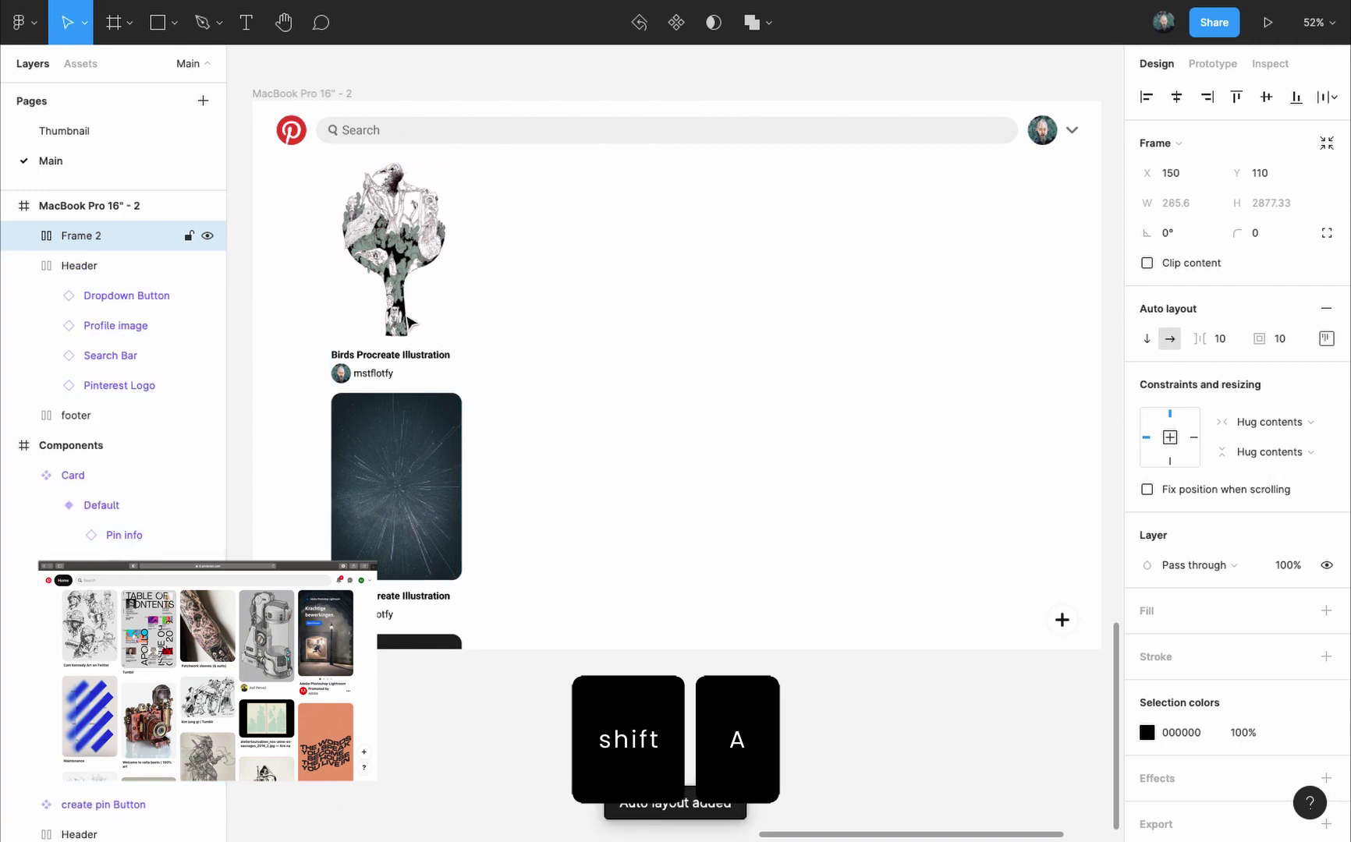
# Step: Name the outer frame 'Main' and give it 0 padding and 20 spacing
pyautogui.doubleClick(84, 237)
pyautogui.write('Main')
pyautogui.press('Return')
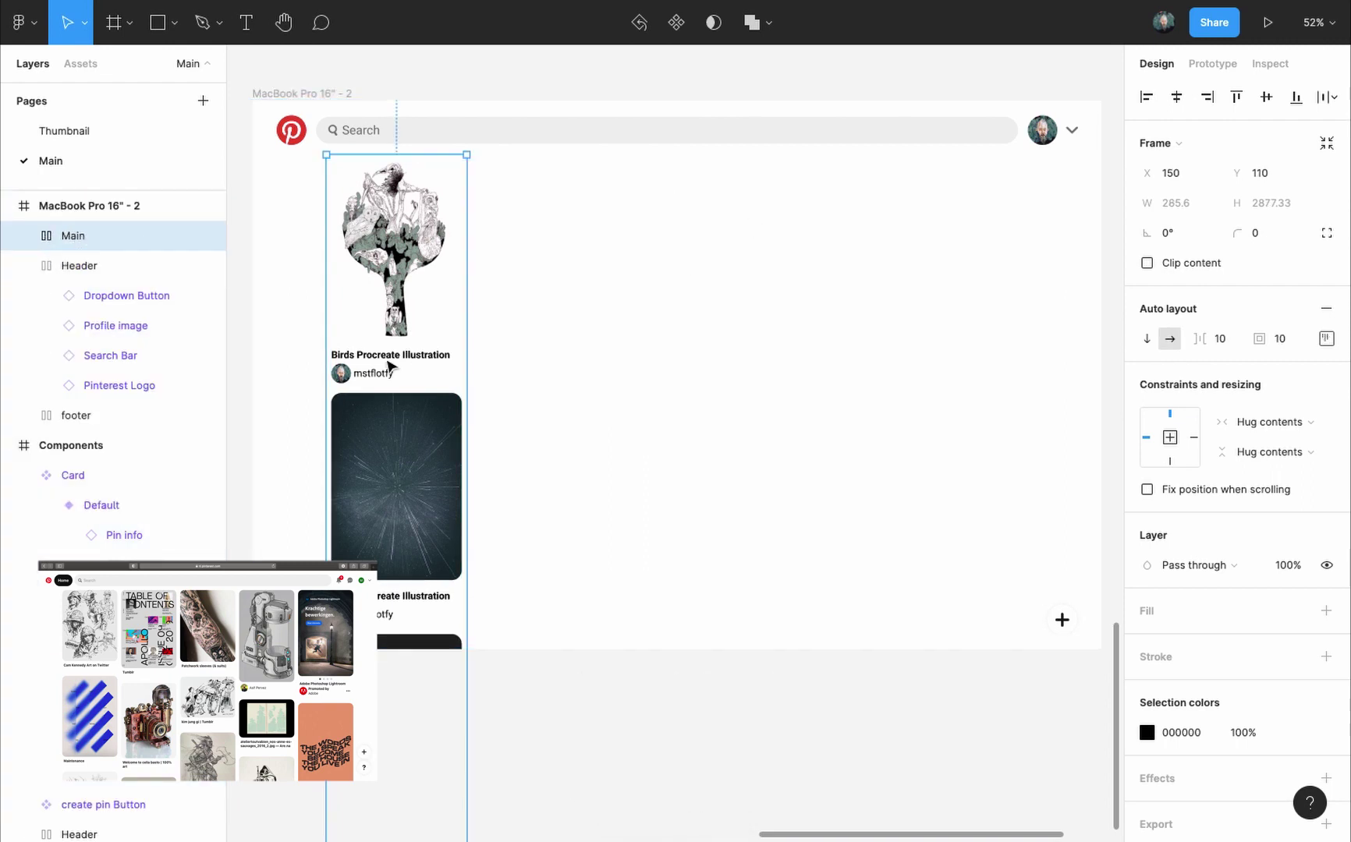
pyautogui.click(1289, 346)
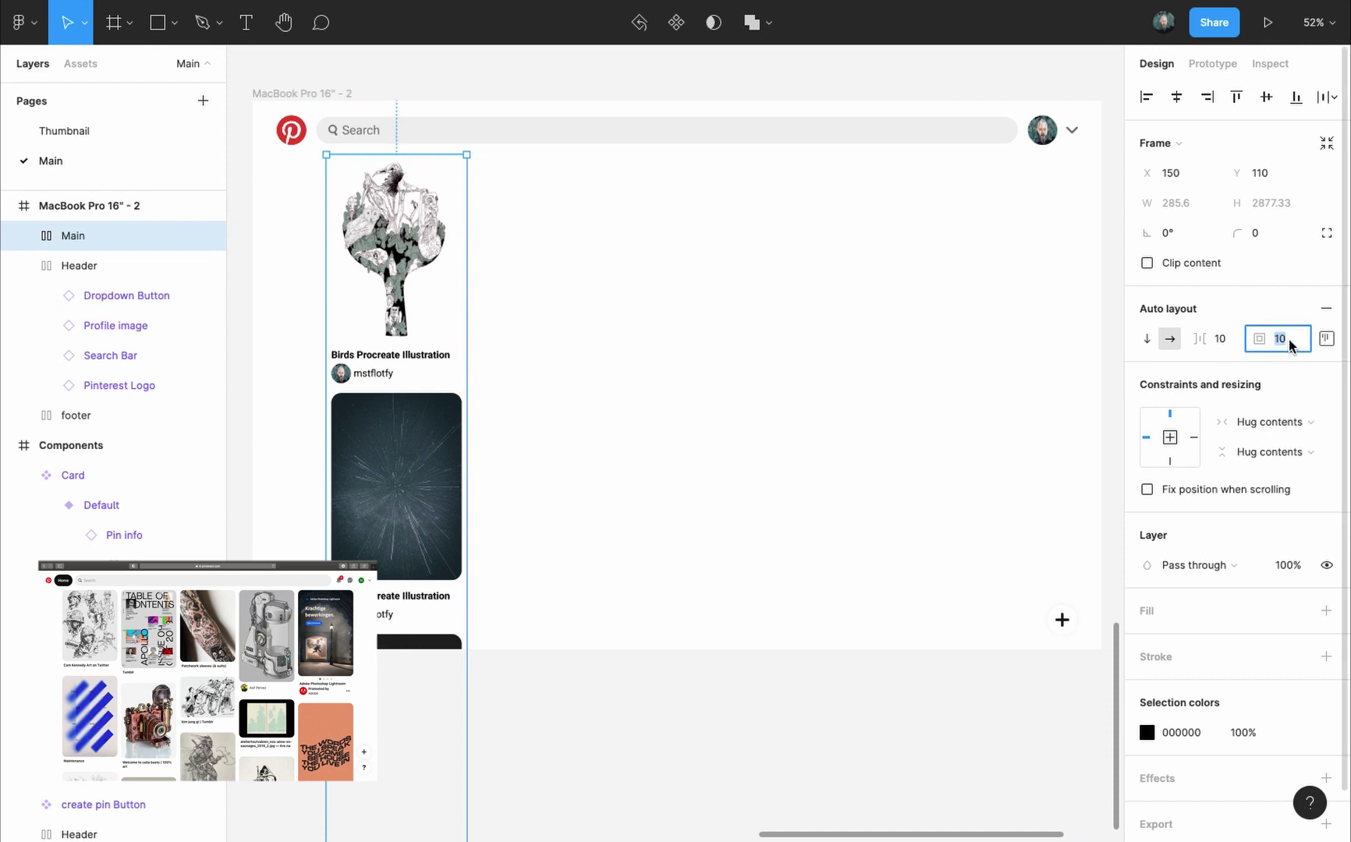
pyautogui.write('0')
pyautogui.click(1220, 340)
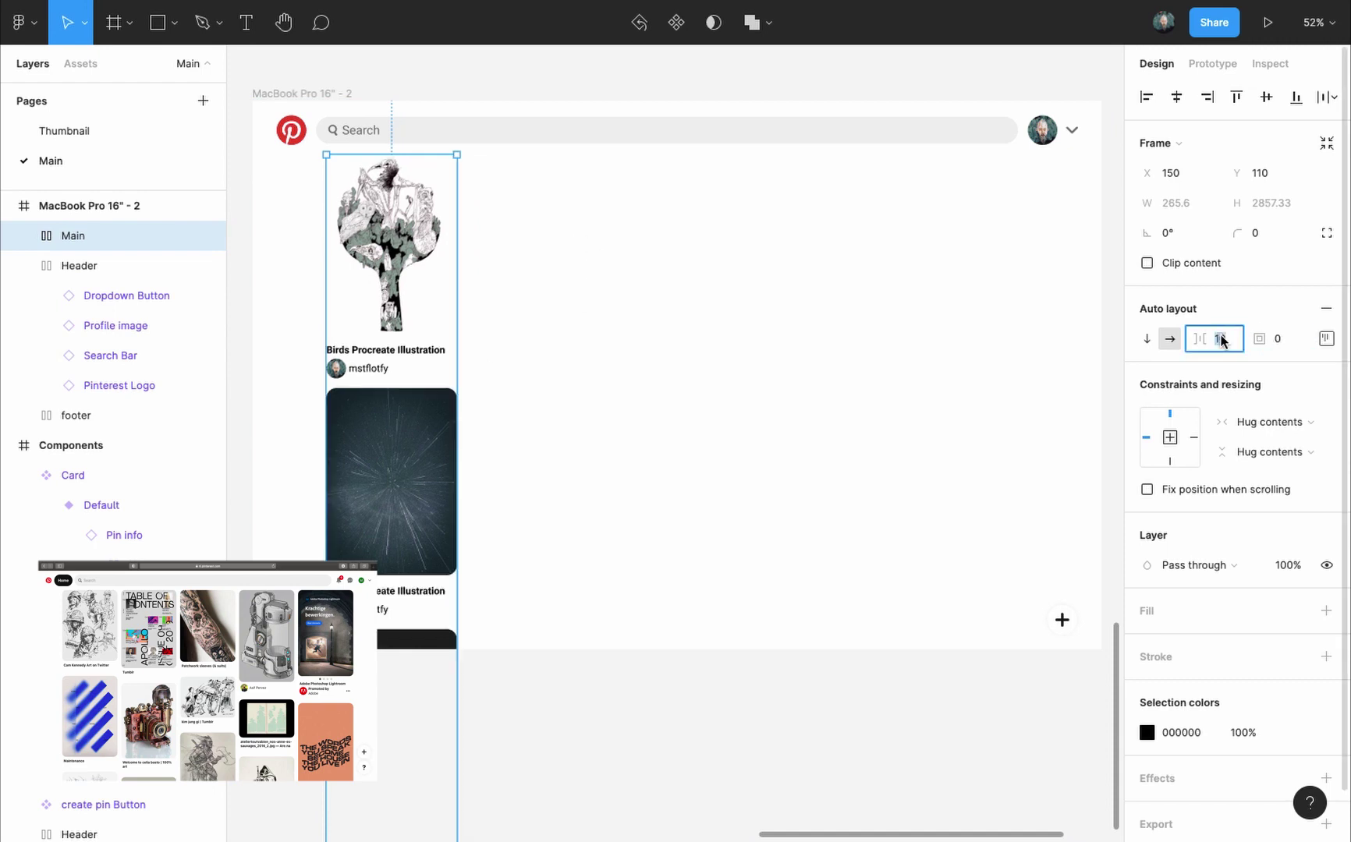
pyautogui.write('20')
pyautogui.press('Return')
pyautogui.click(31, 236)
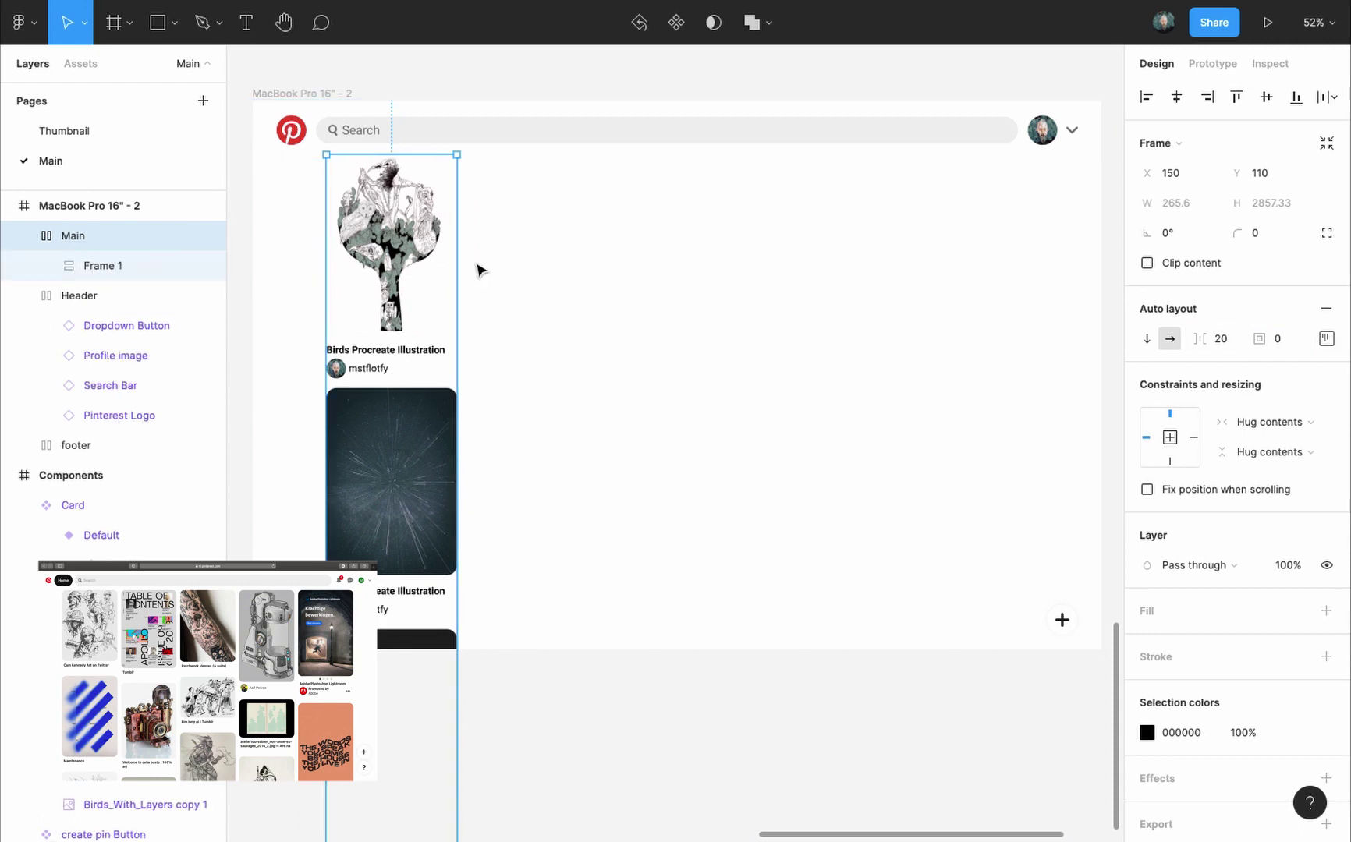
# Step: Rename the column frame inside Main to 'Column 1'
pyautogui.press('Return')
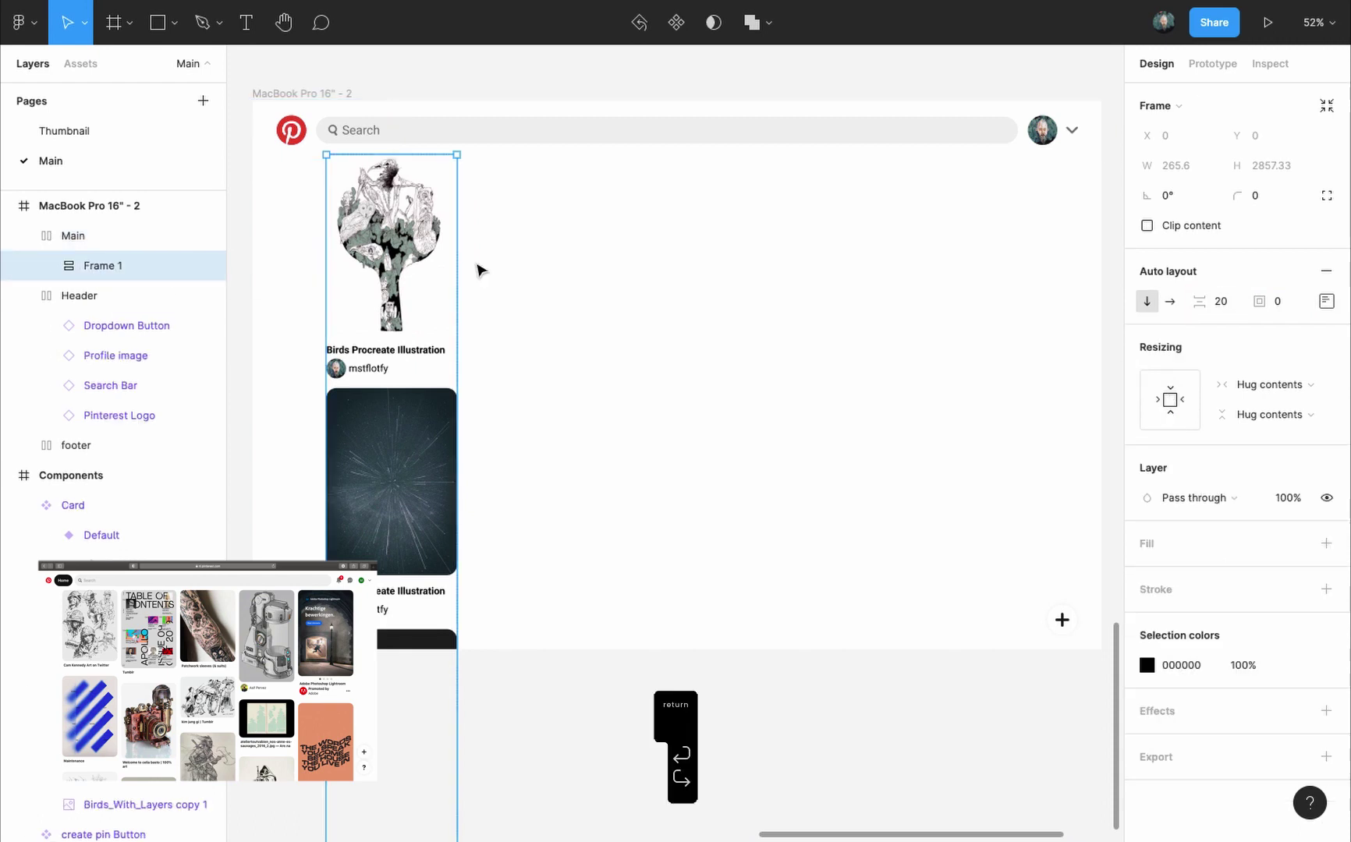
pyautogui.doubleClick(120, 266)
pyautogui.write('Co')
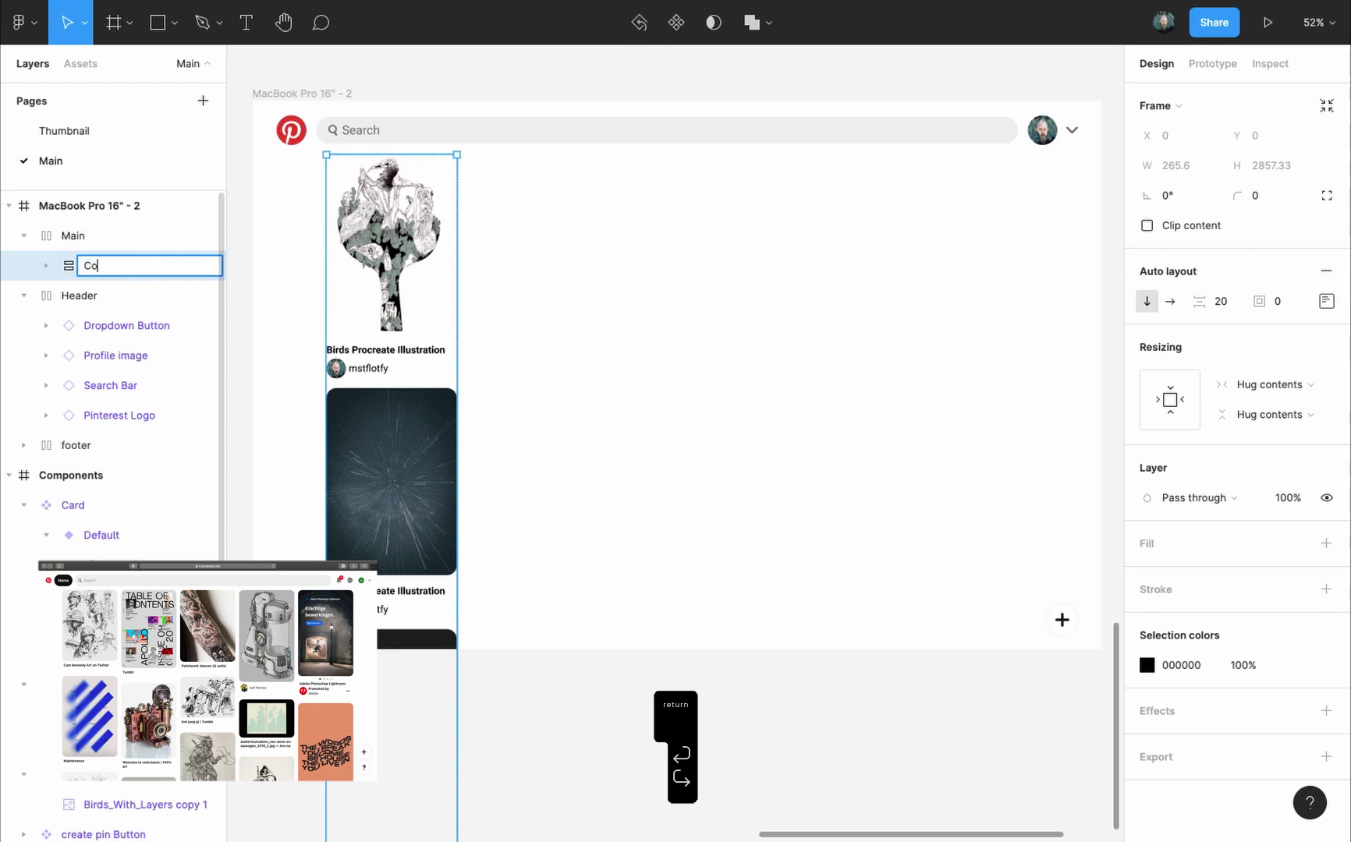
pyautogui.write('lumn 1')
pyautogui.press('Return')
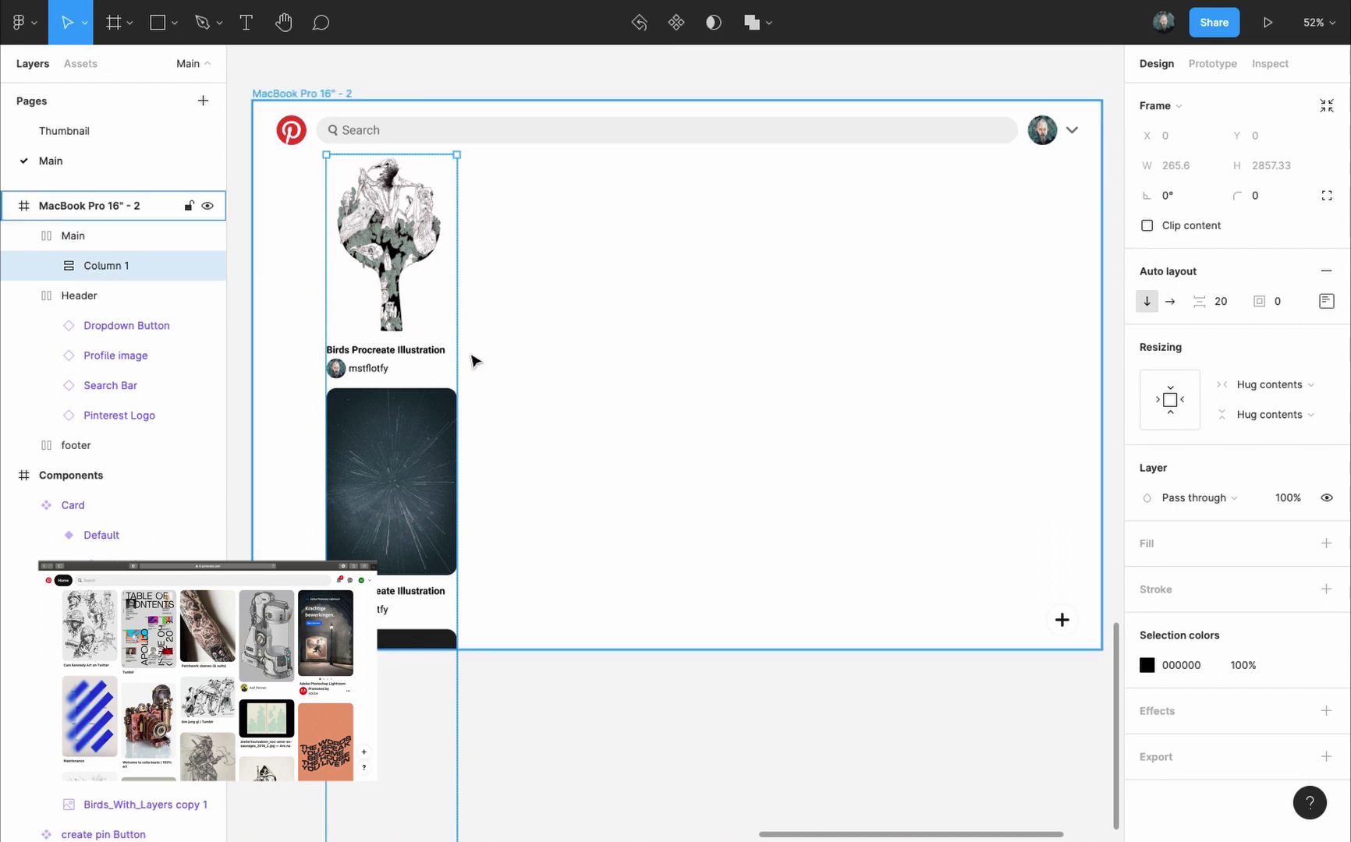
# Step: Copy and paste Column 1 into Main to make five columns, then check Main's spacing
pyautogui.press('super+c')
pyautogui.press('super+v')
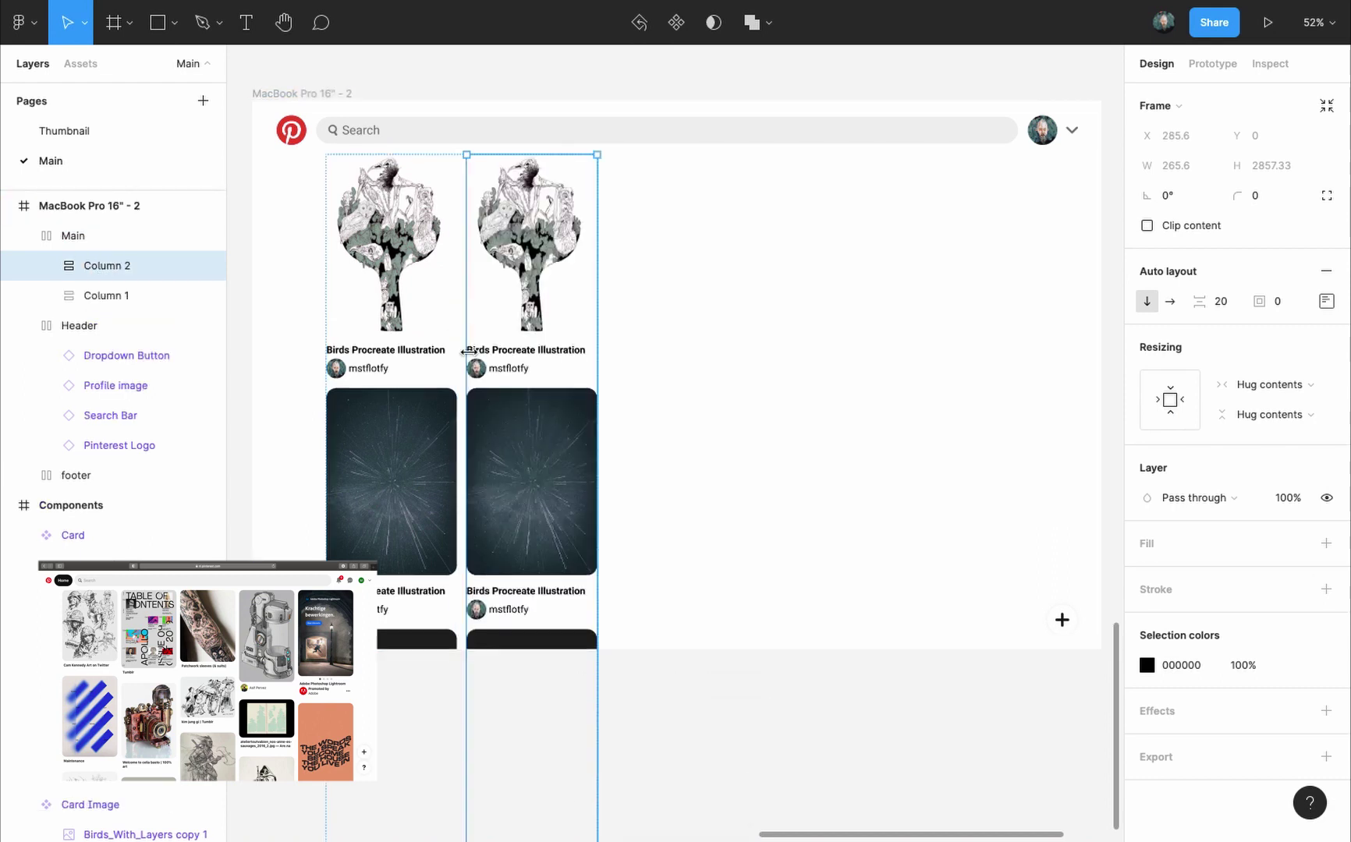
pyautogui.press('super+v')
pyautogui.press('super+v')
pyautogui.press('super+v')
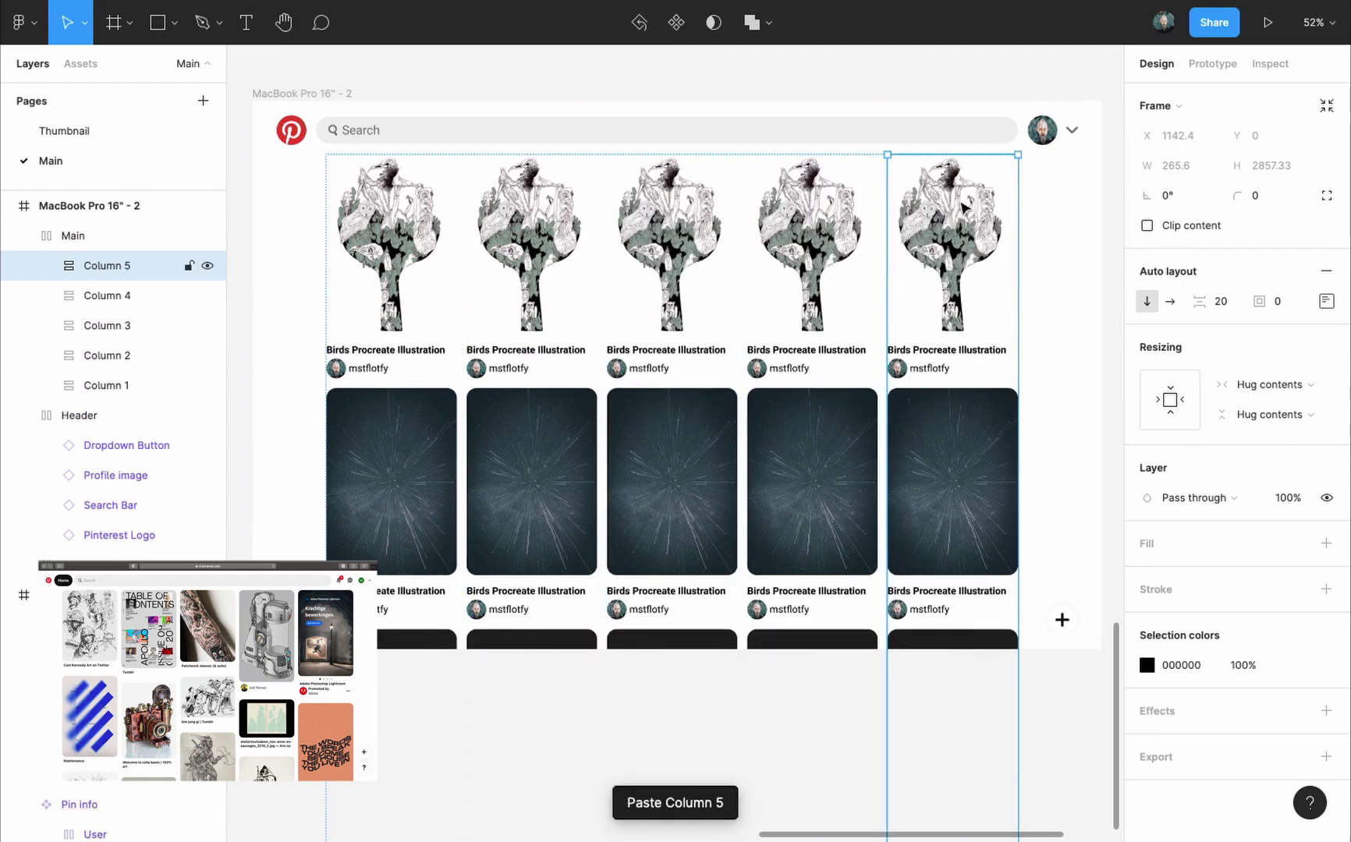
pyautogui.press('Escape')
pyautogui.press('alt')
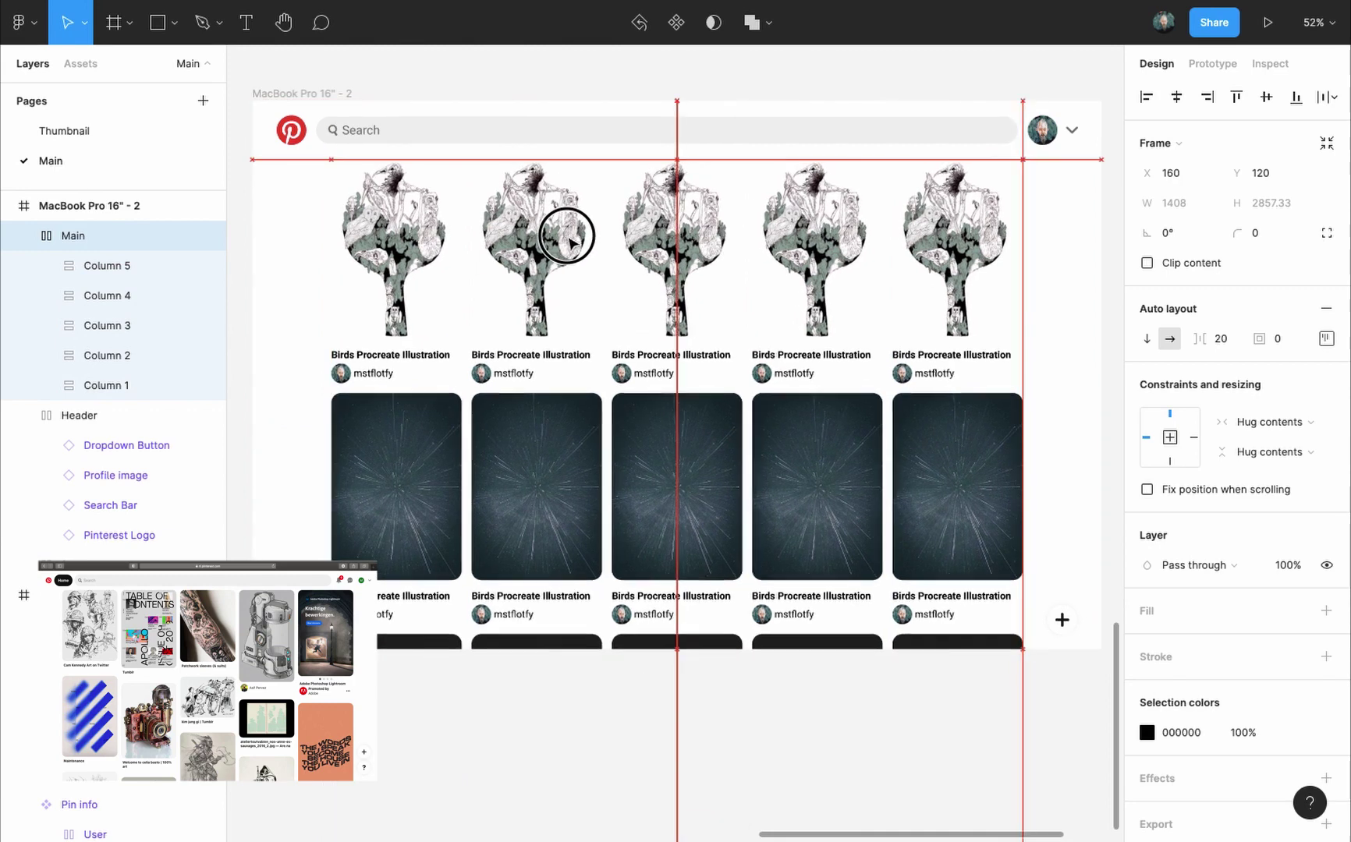
# Step: Move the top cards of the first two columns, including Birds, further down
pyautogui.click(406, 273)
pyautogui.click(241, 276)
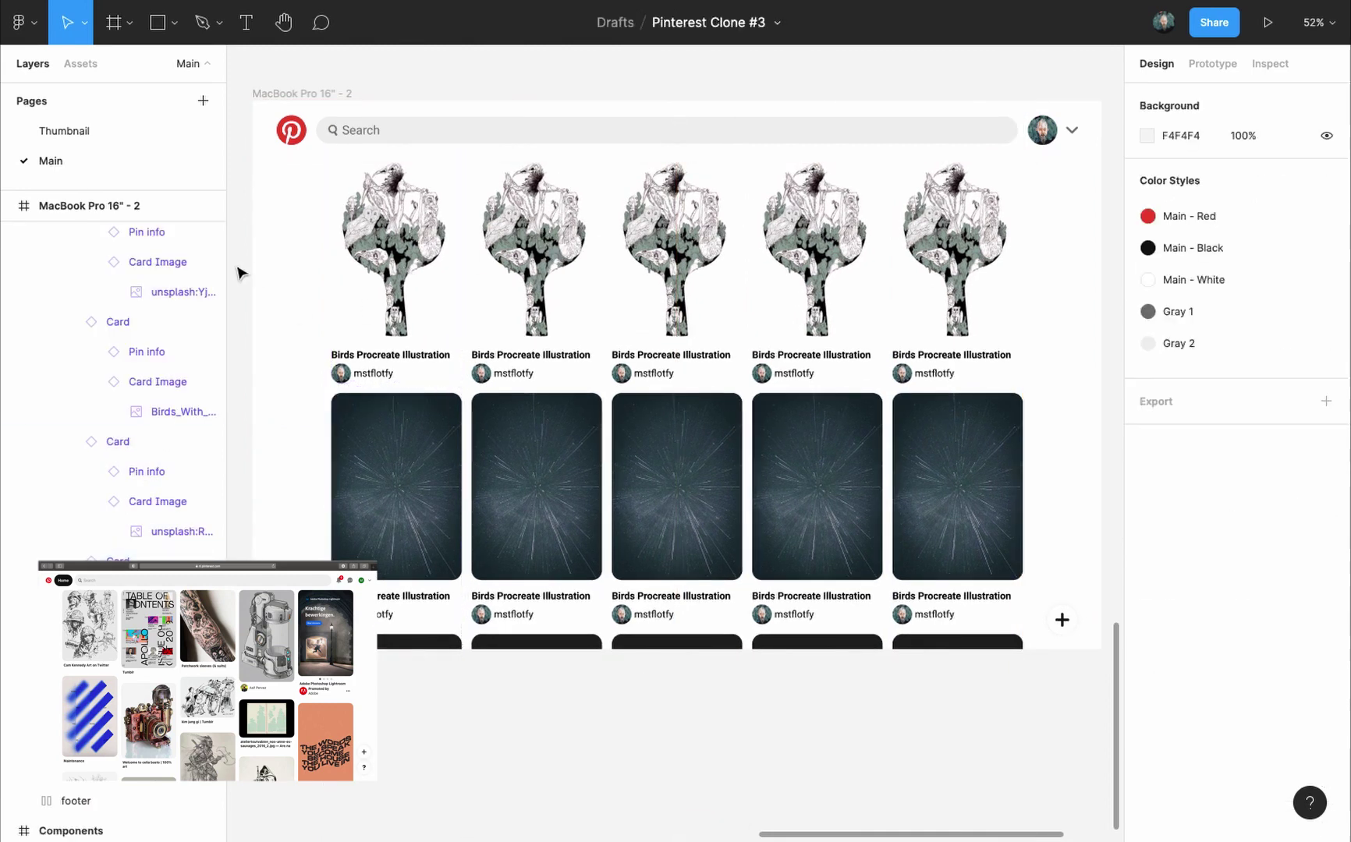
pyautogui.click(427, 264)
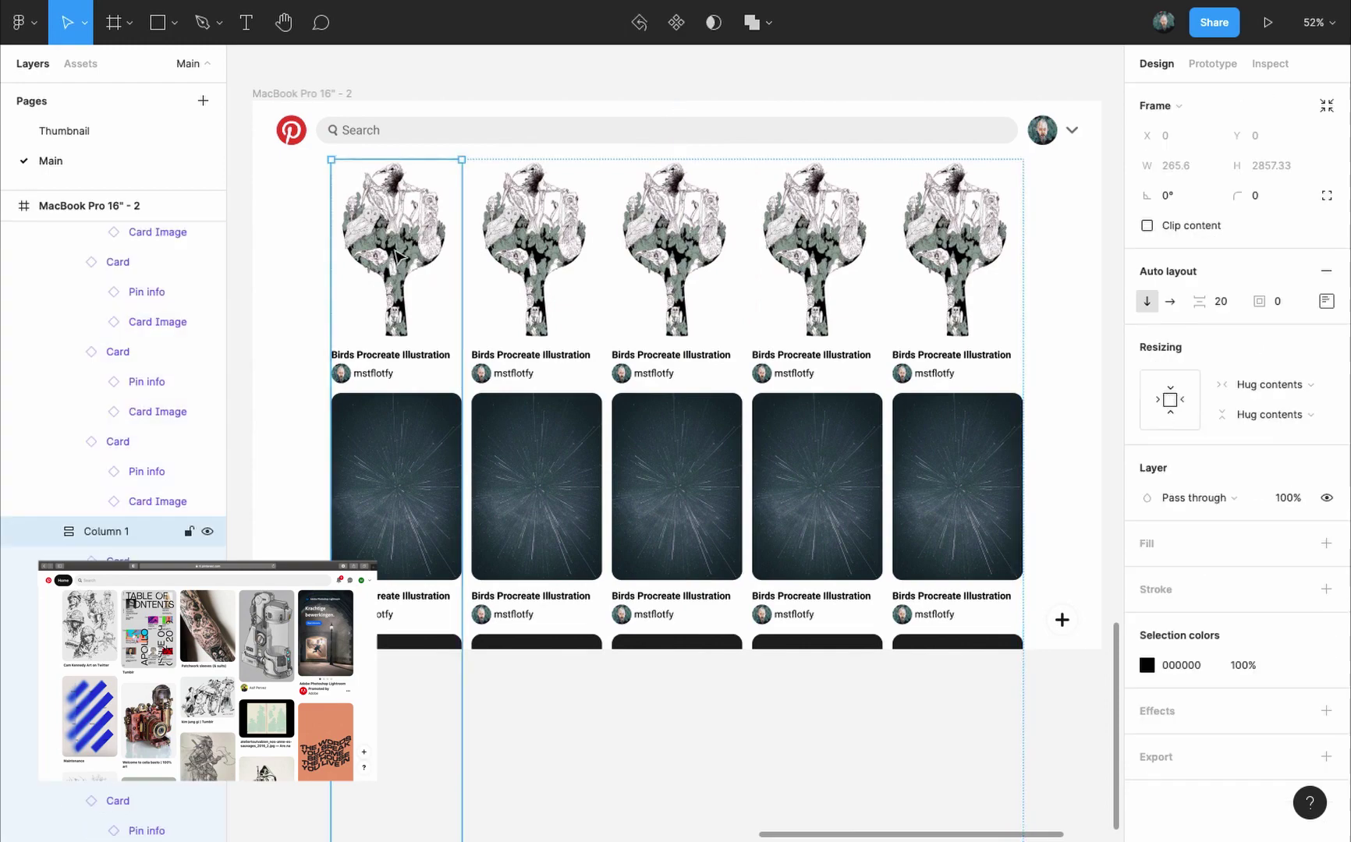
pyautogui.click(405, 295)
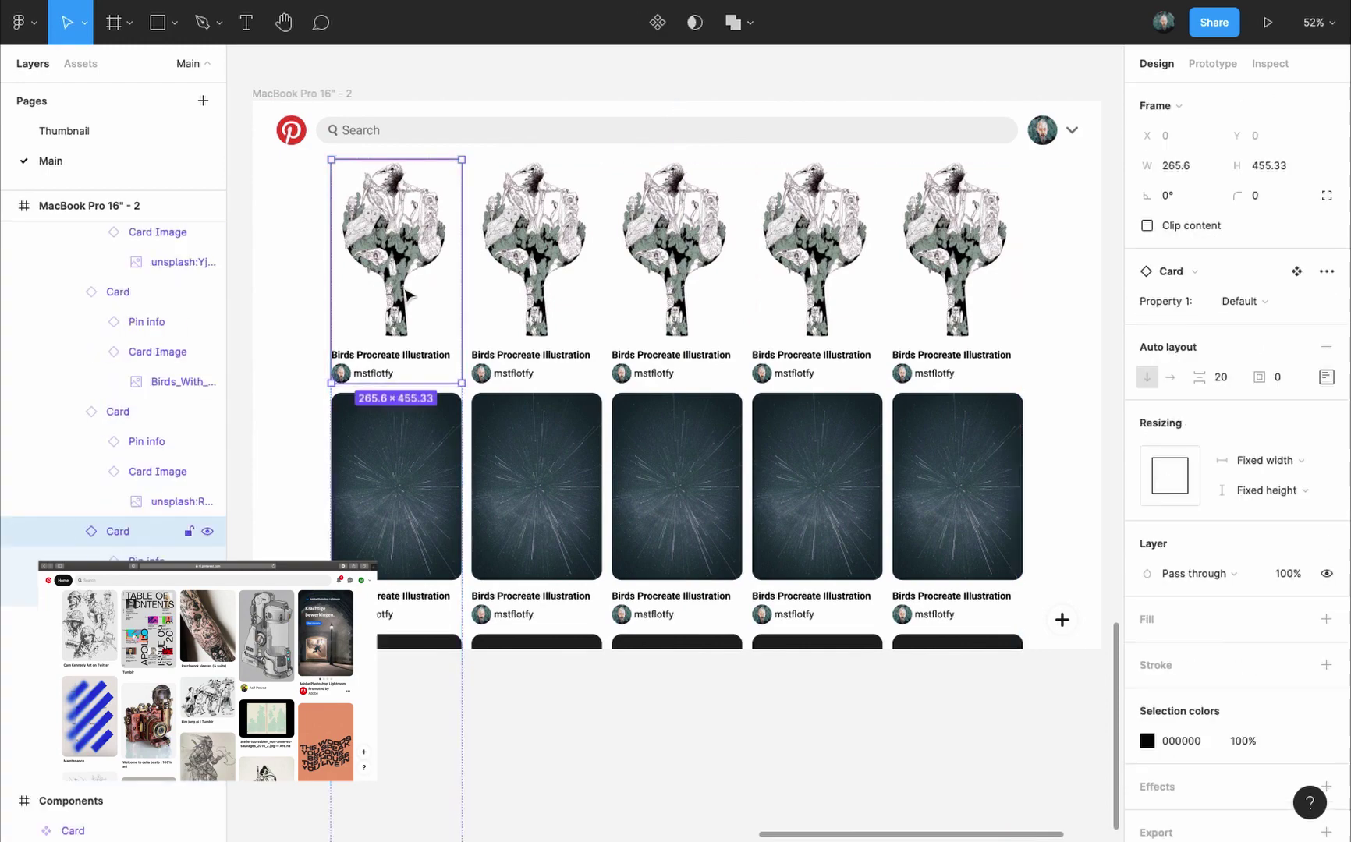
pyautogui.press('Down')
pyautogui.press('Down')
pyautogui.click(560, 273)
pyautogui.press('Down')
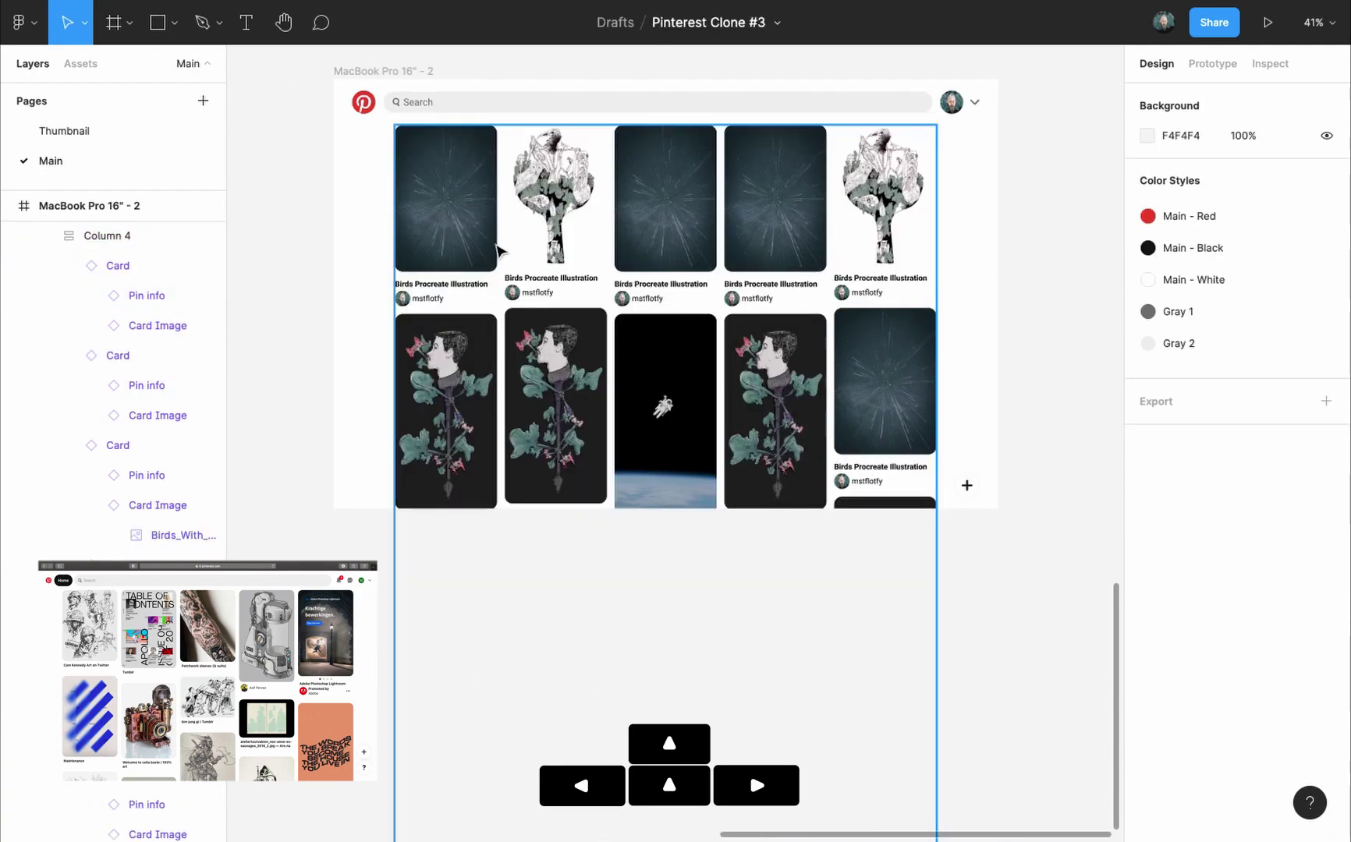
# Step: Toggle the desktop page frame's Clip content off and back on to hide overflowing cards
pyautogui.click(415, 72)
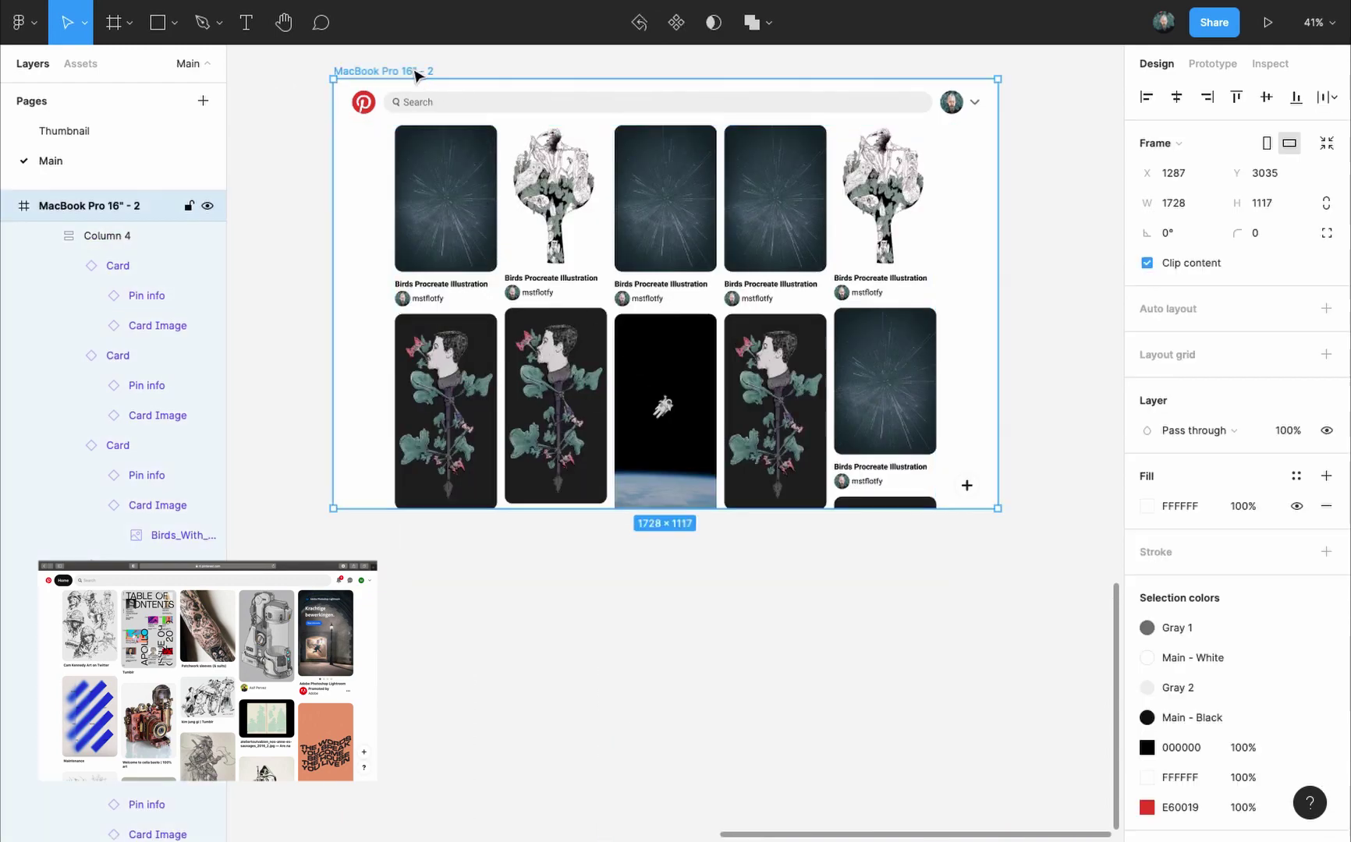
pyautogui.click(1147, 264)
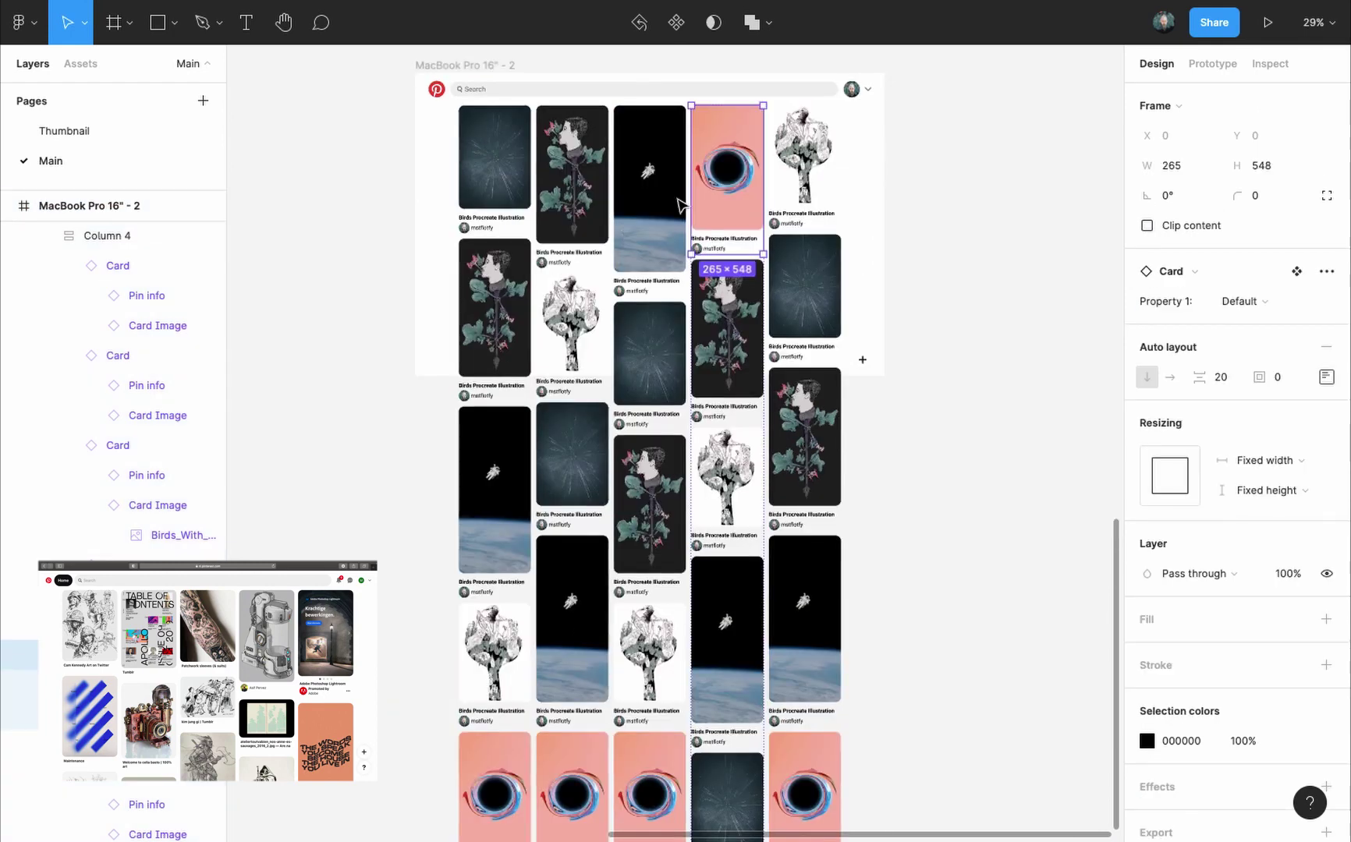
pyautogui.press('Escape')
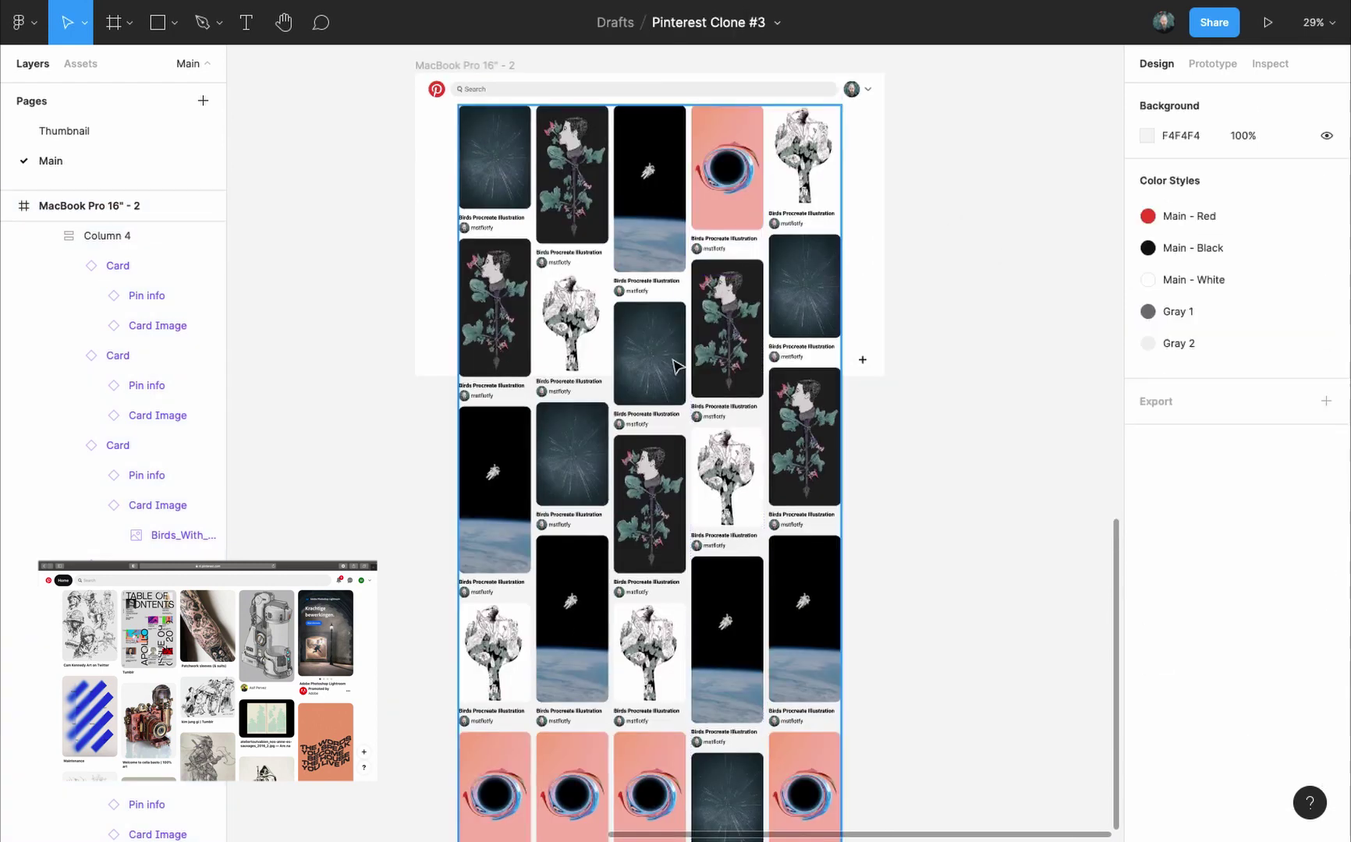
pyautogui.scroll(2, 676, 367)
pyautogui.click(427, 89)
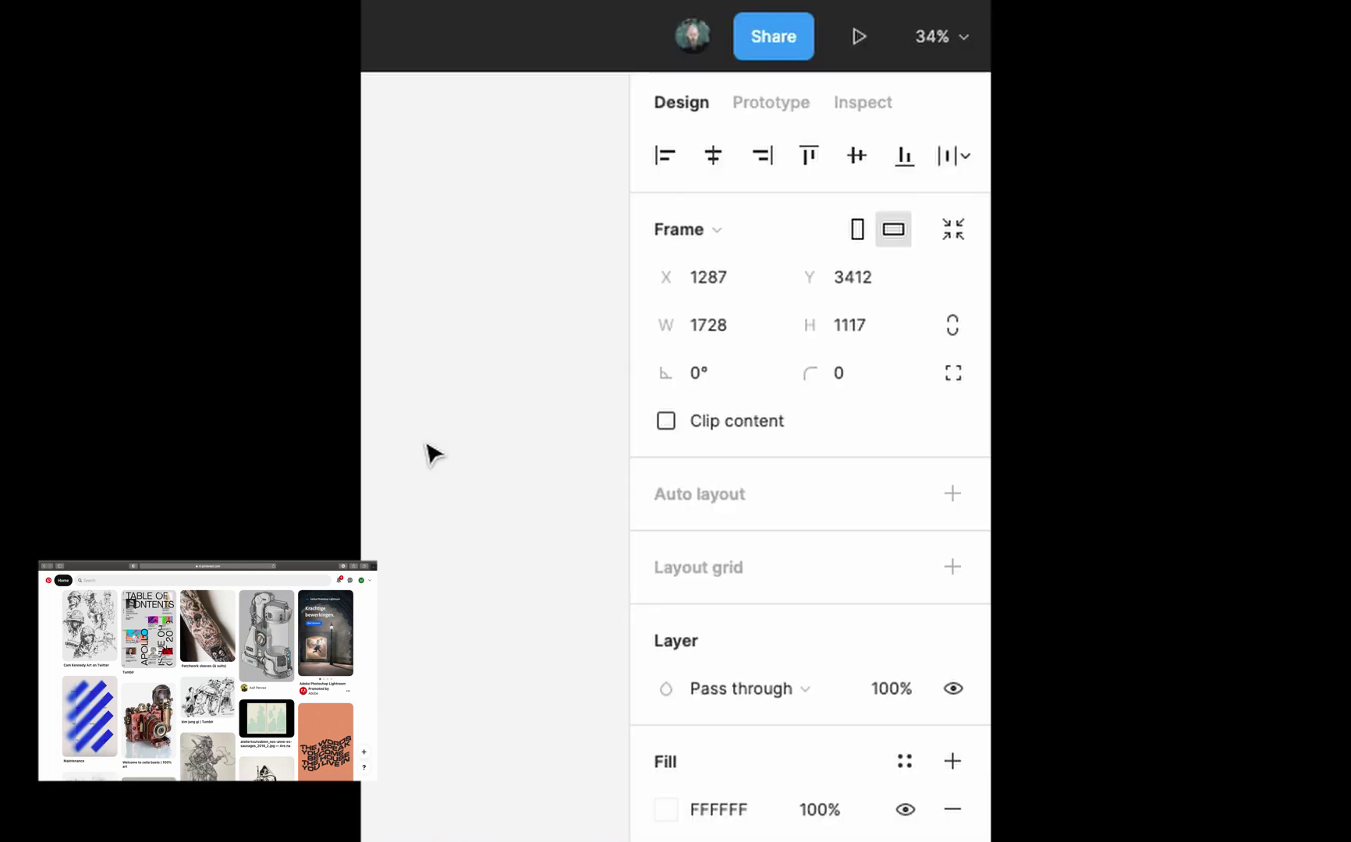
pyautogui.click(667, 421)
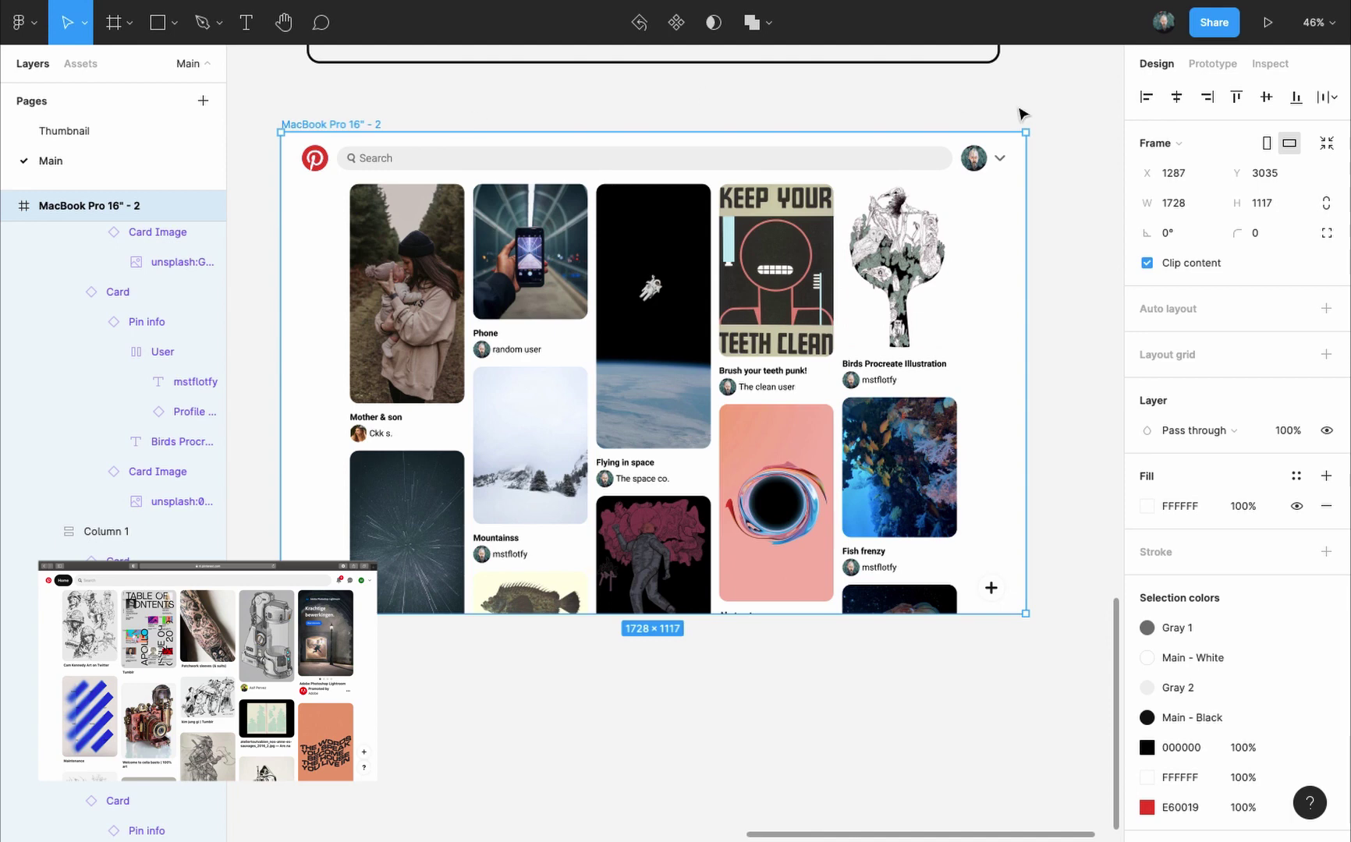
pyautogui.click(1260, 28)
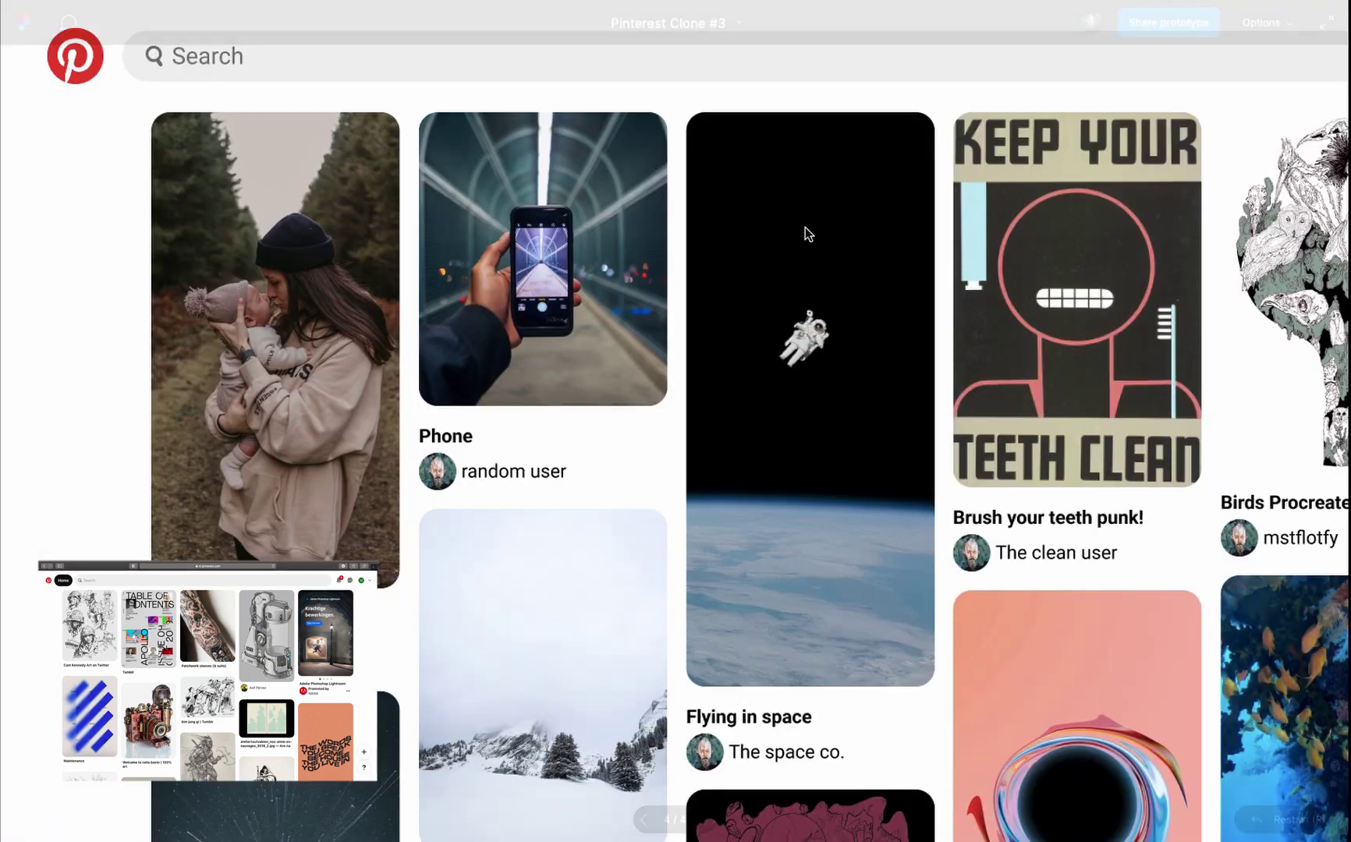
pyautogui.click(1281, 23)
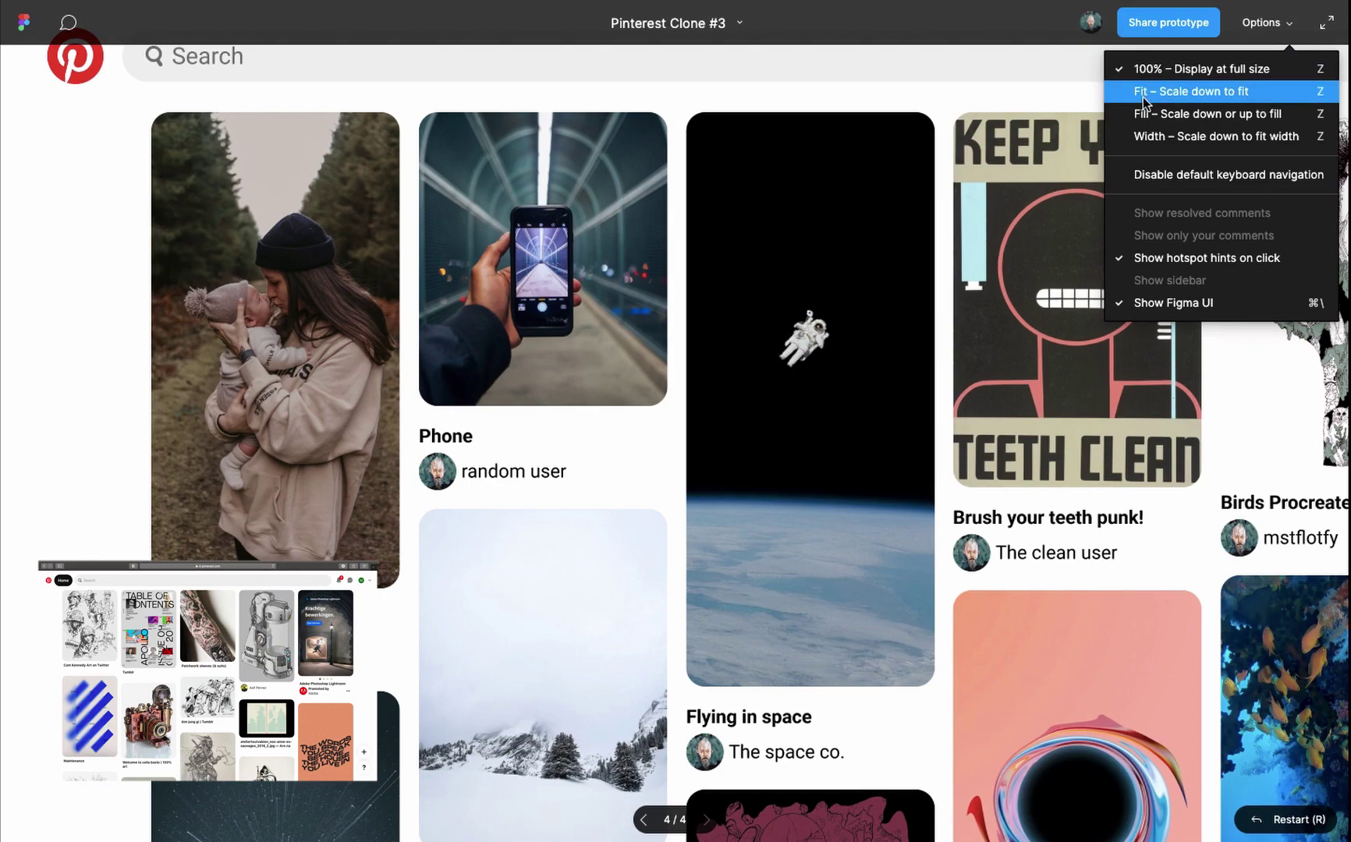
pyautogui.click(1273, 98)
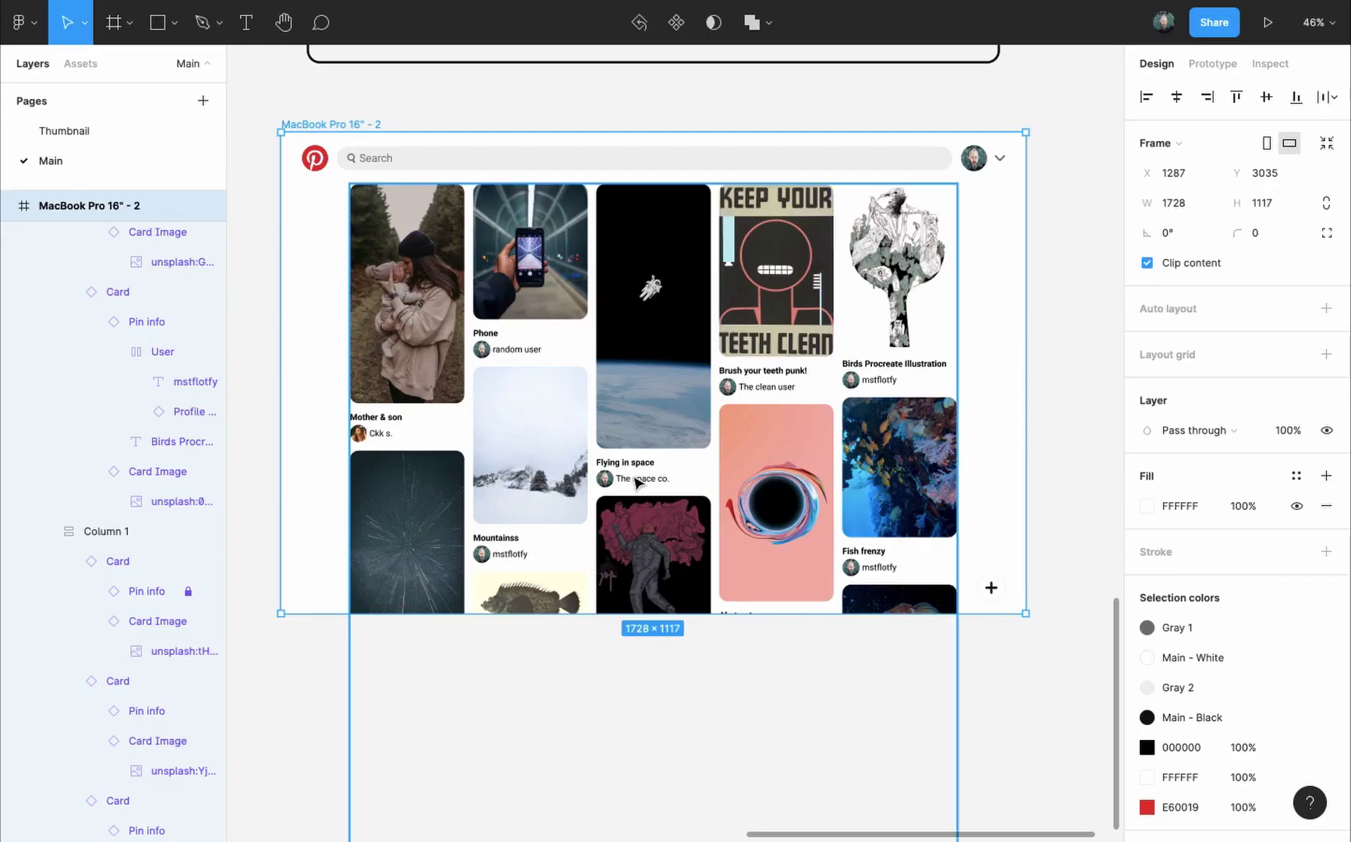
# Step: Set Main's prototype overflow behaviour to Vertical scrolling
pyautogui.click(632, 474)
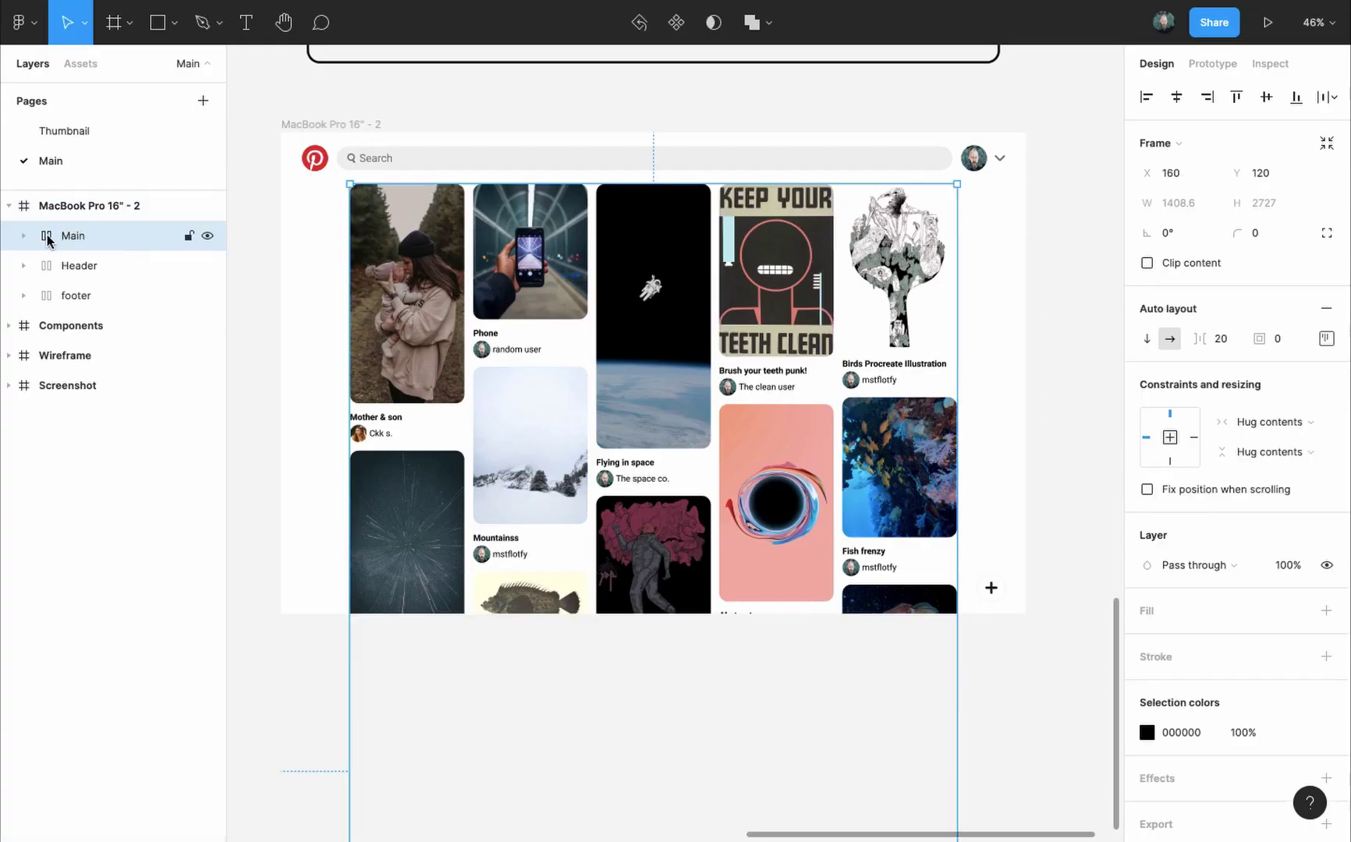
pyautogui.click(1214, 67)
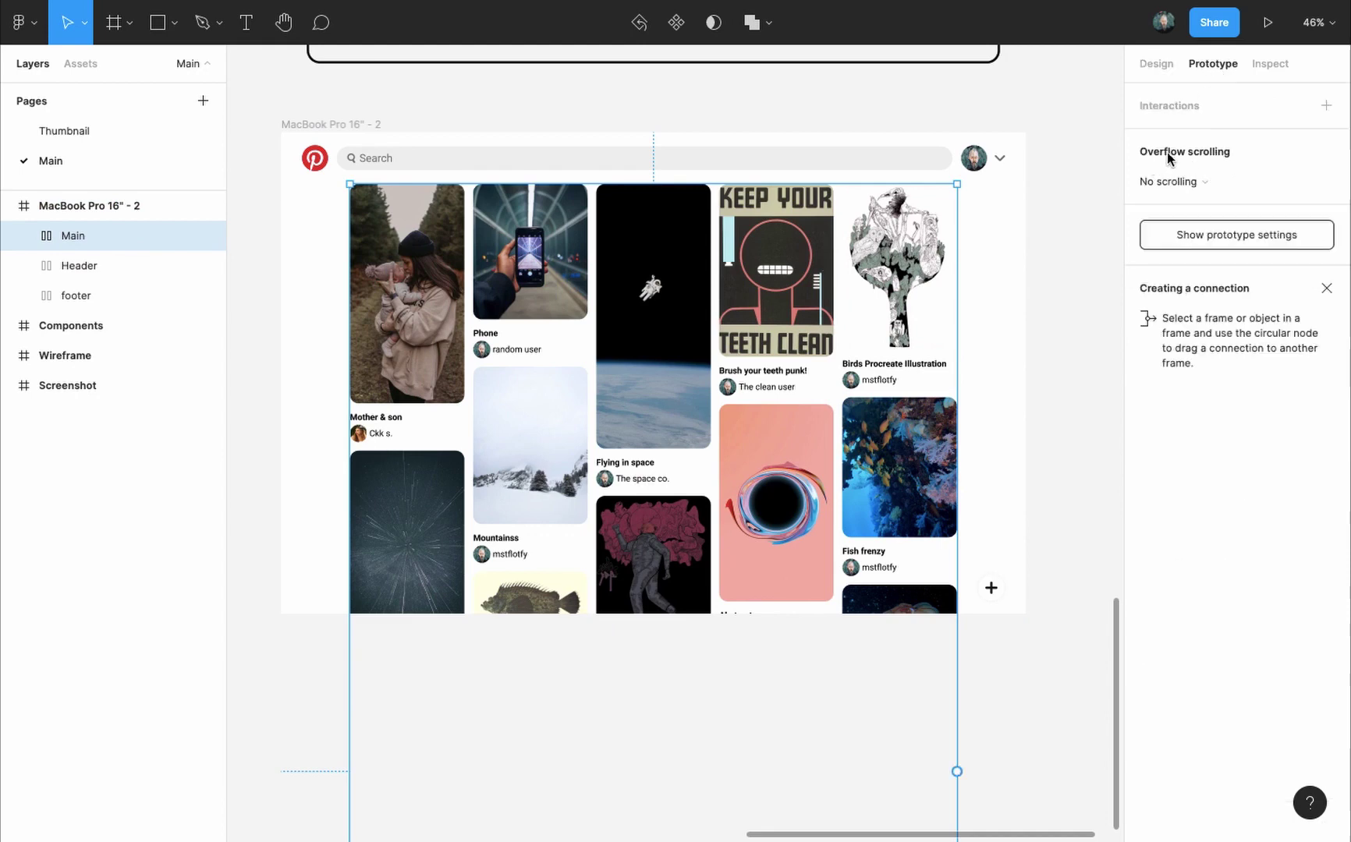
pyautogui.click(1214, 178)
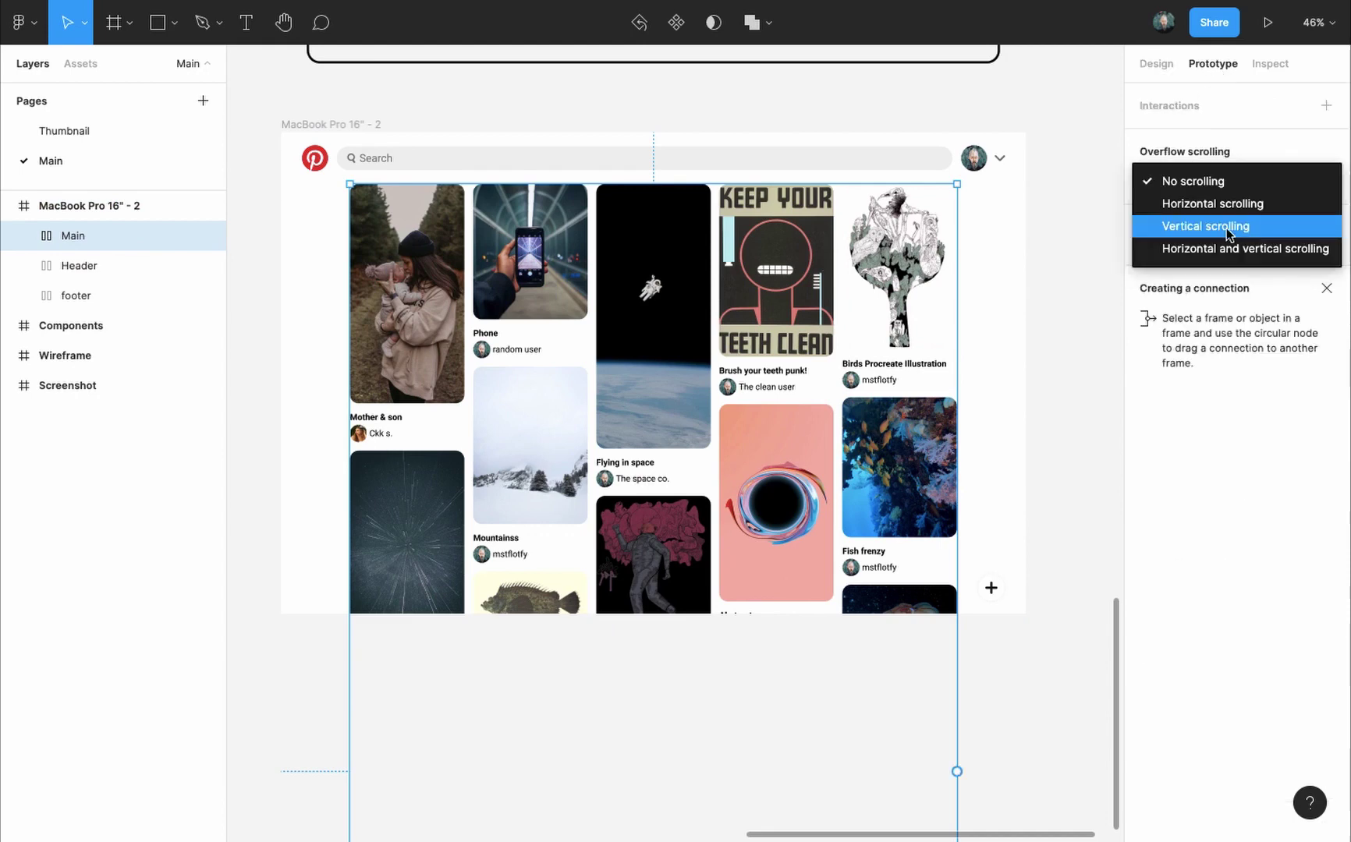
pyautogui.click(1260, 232)
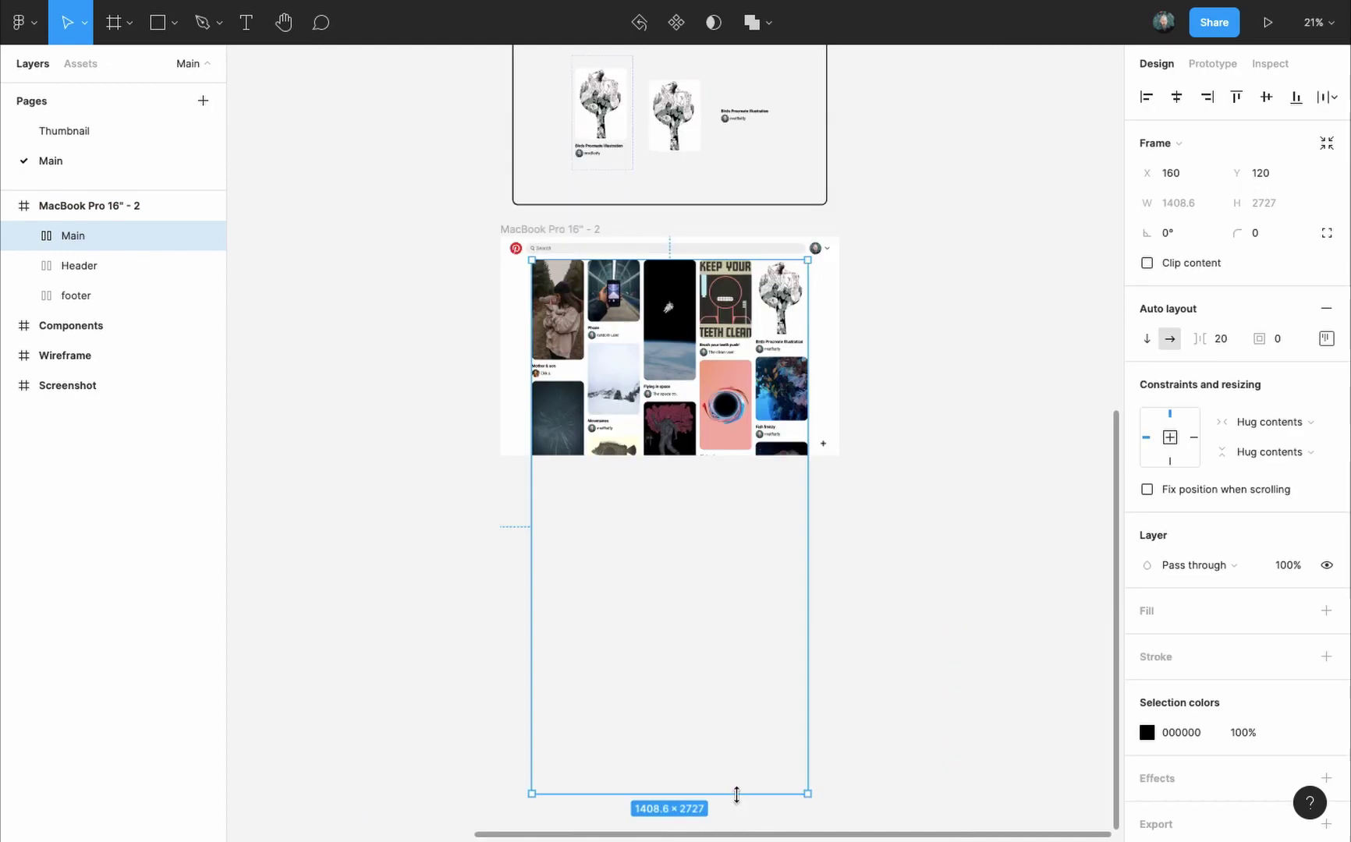
# Step: Drag Main's bottom edge up to the page bottom, making it 997 px tall
pyautogui.moveTo(736, 795); pyautogui.dragTo(714, 458)
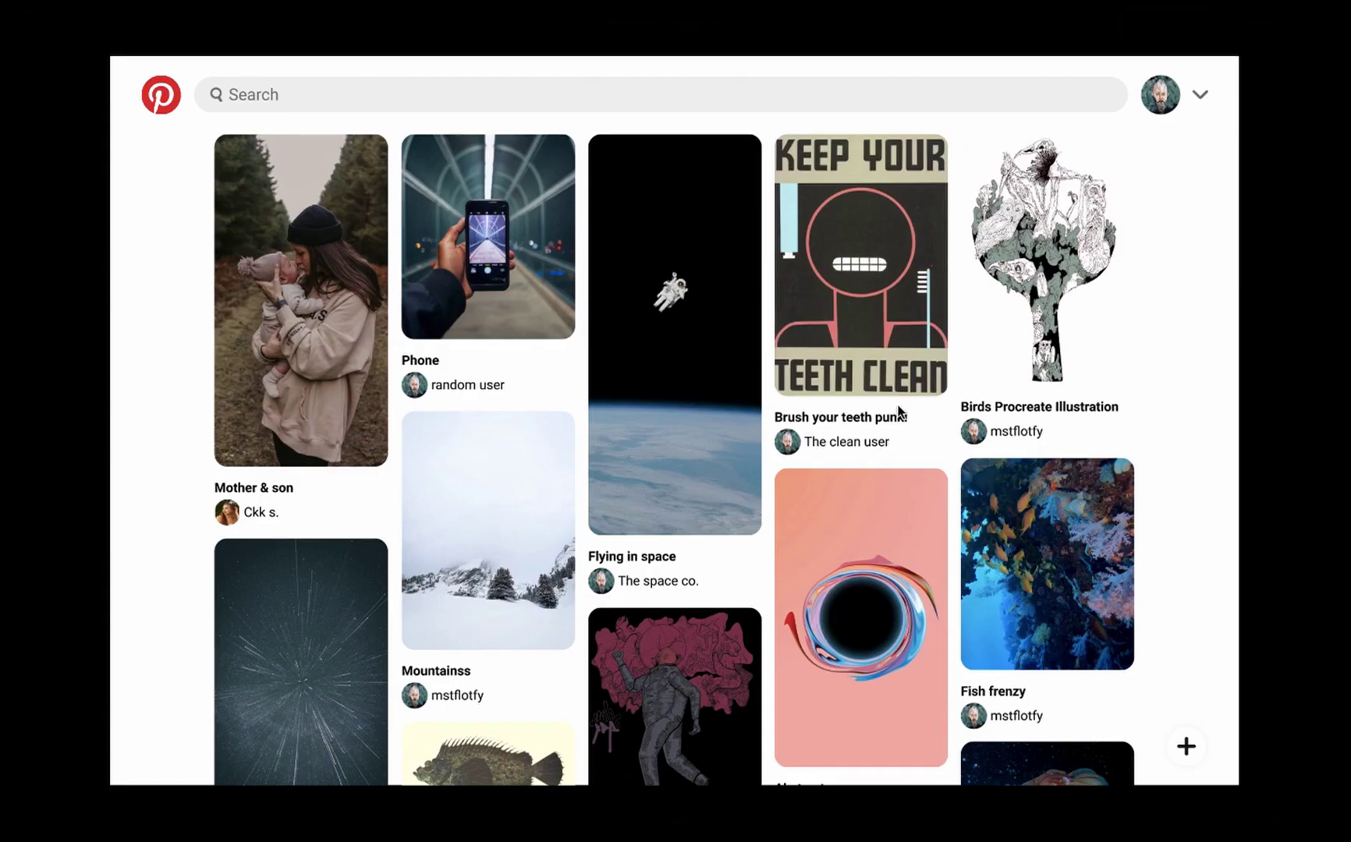
pyautogui.scroll(-5, 898, 412)
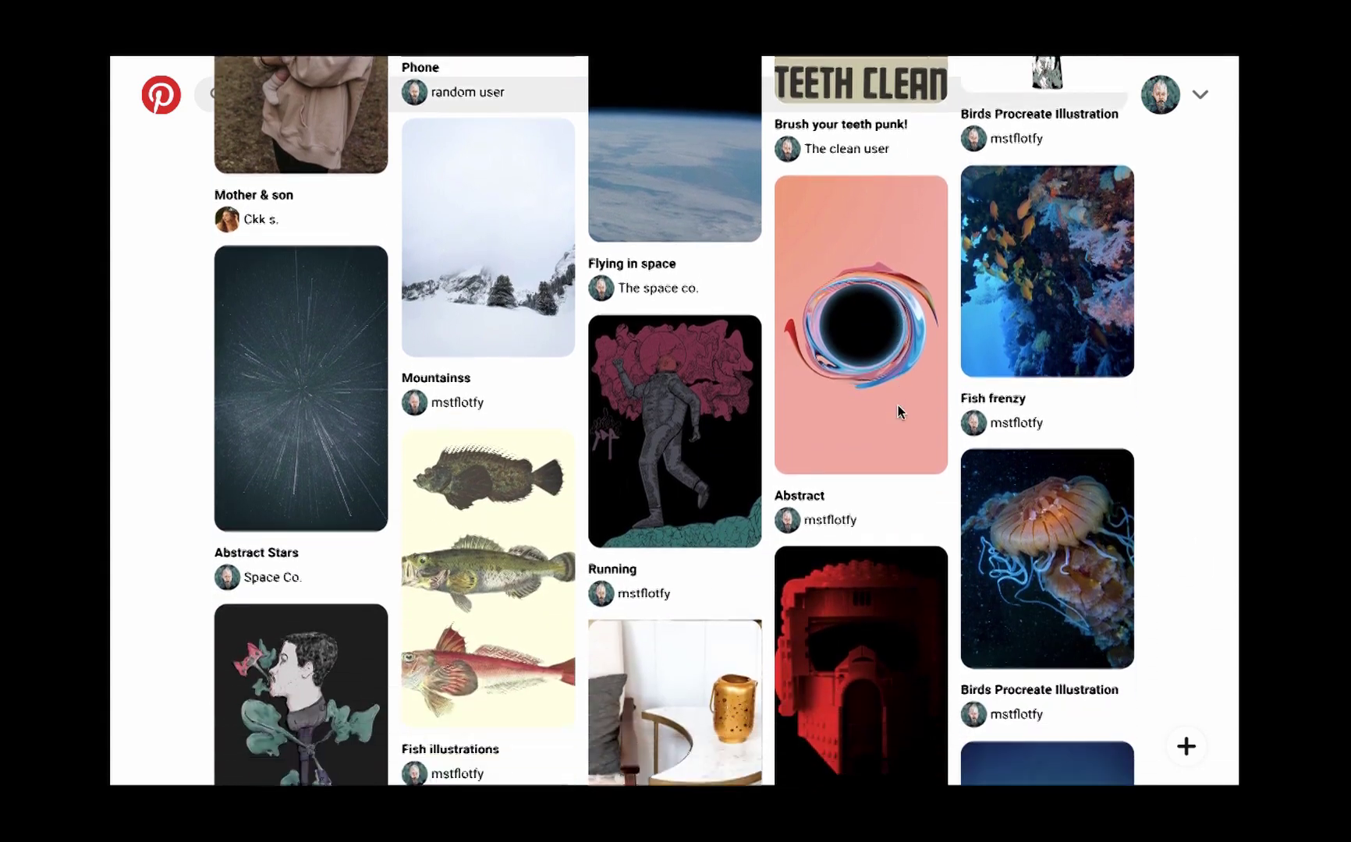
pyautogui.scroll(-8, 898, 412)
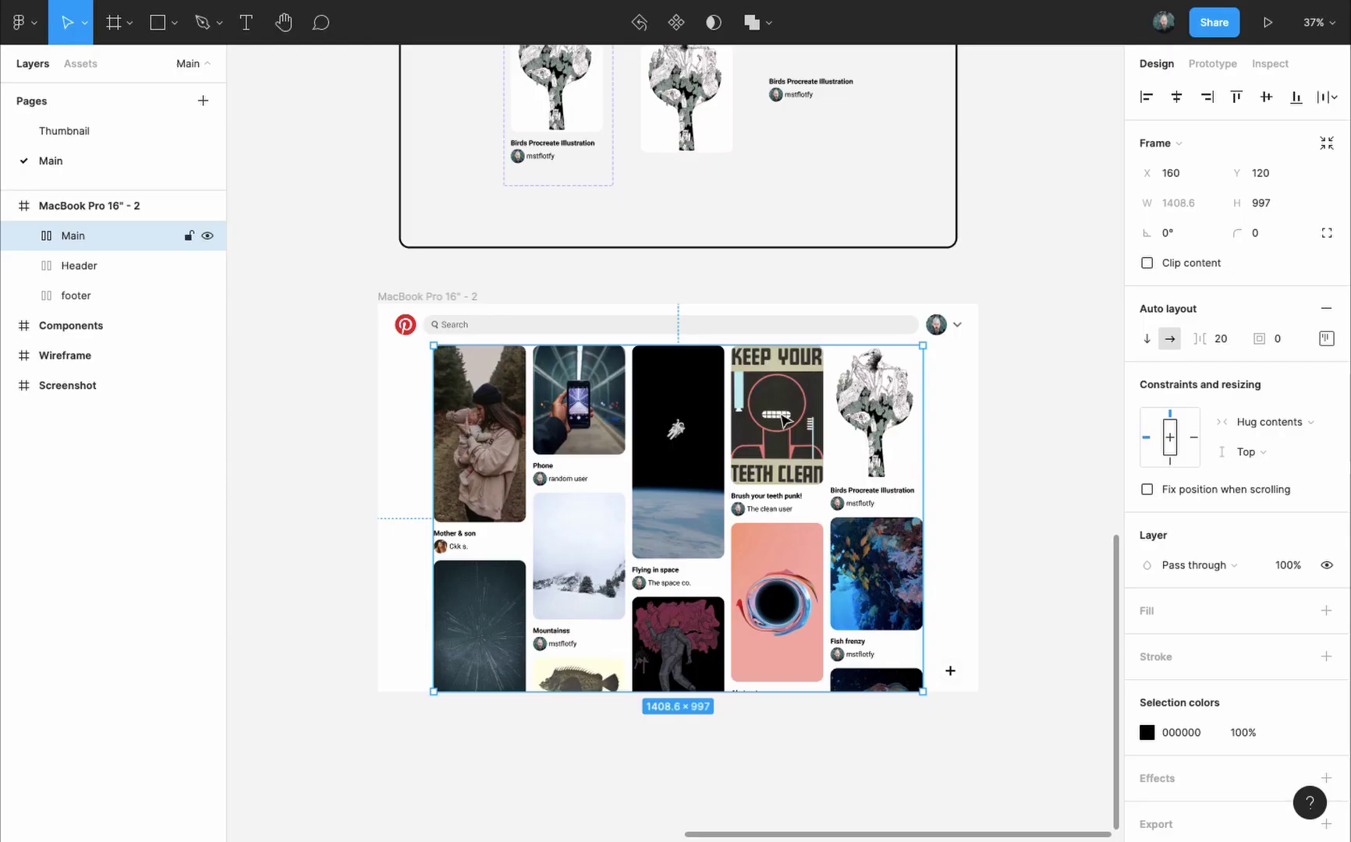
# Step: Enable Clip content on Main and scroll the prototype to see pins pass under the header
pyautogui.scroll(3, 803, 460)
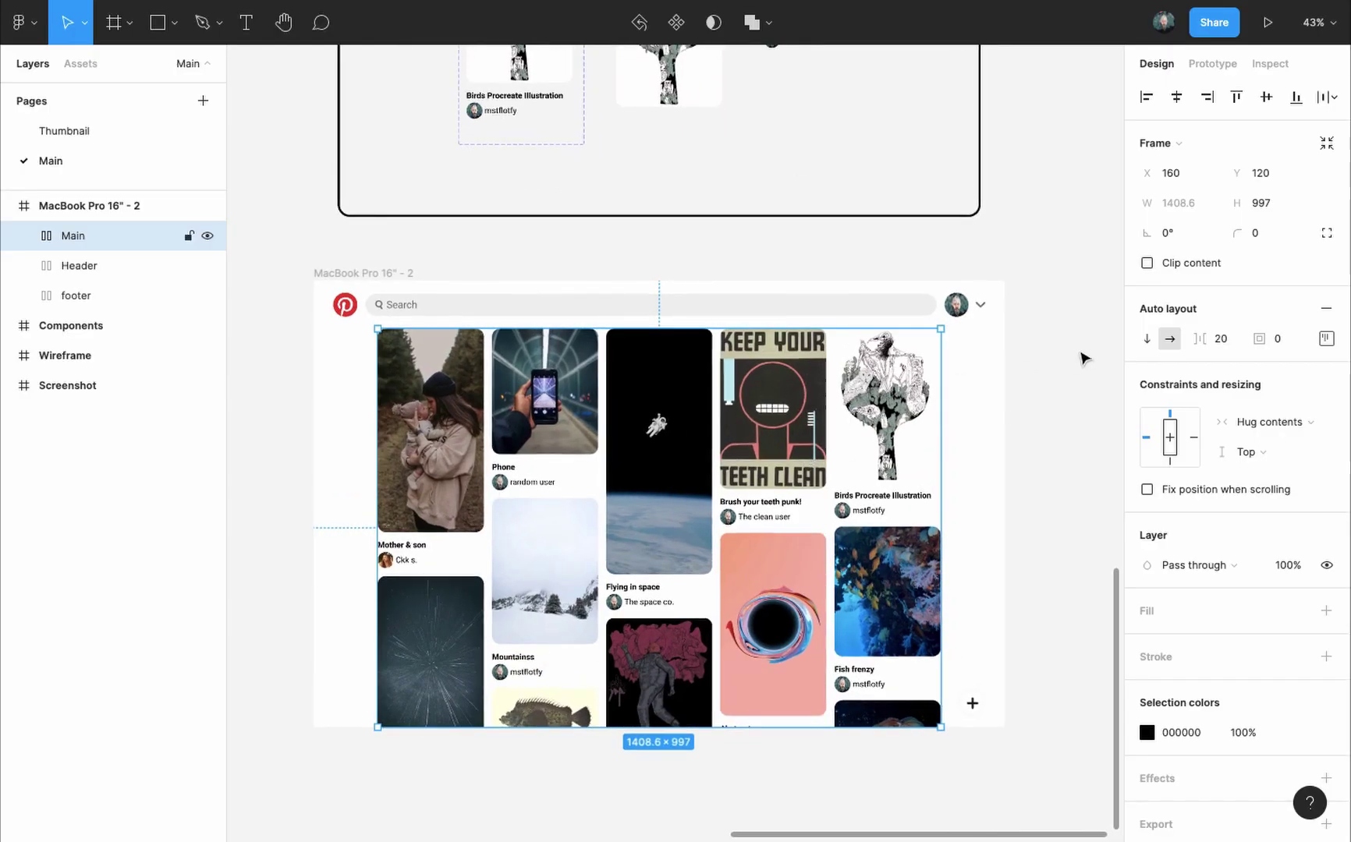
pyautogui.click(1147, 263)
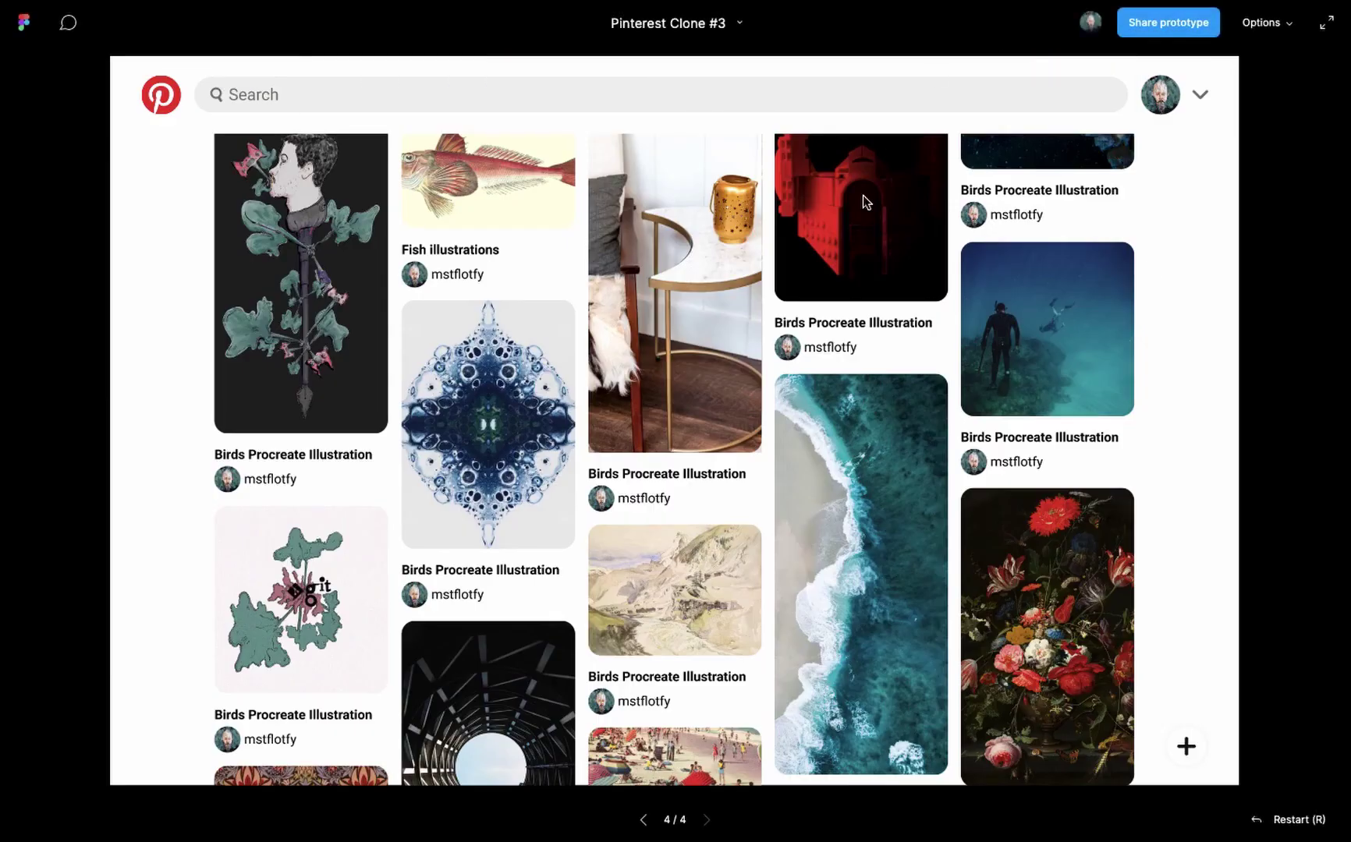
pyautogui.scroll(-4, 863, 329)
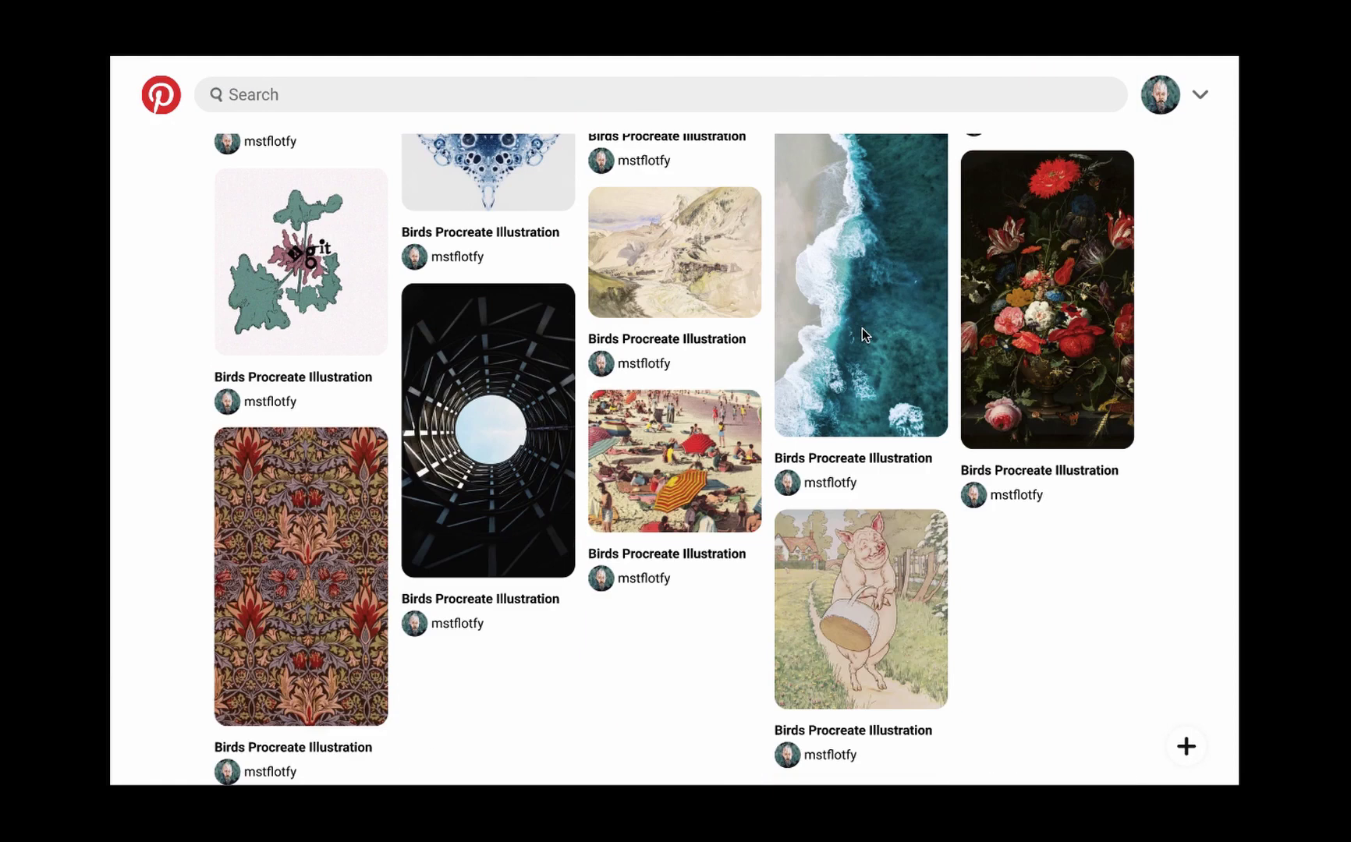
pyautogui.scroll(6, 863, 329)
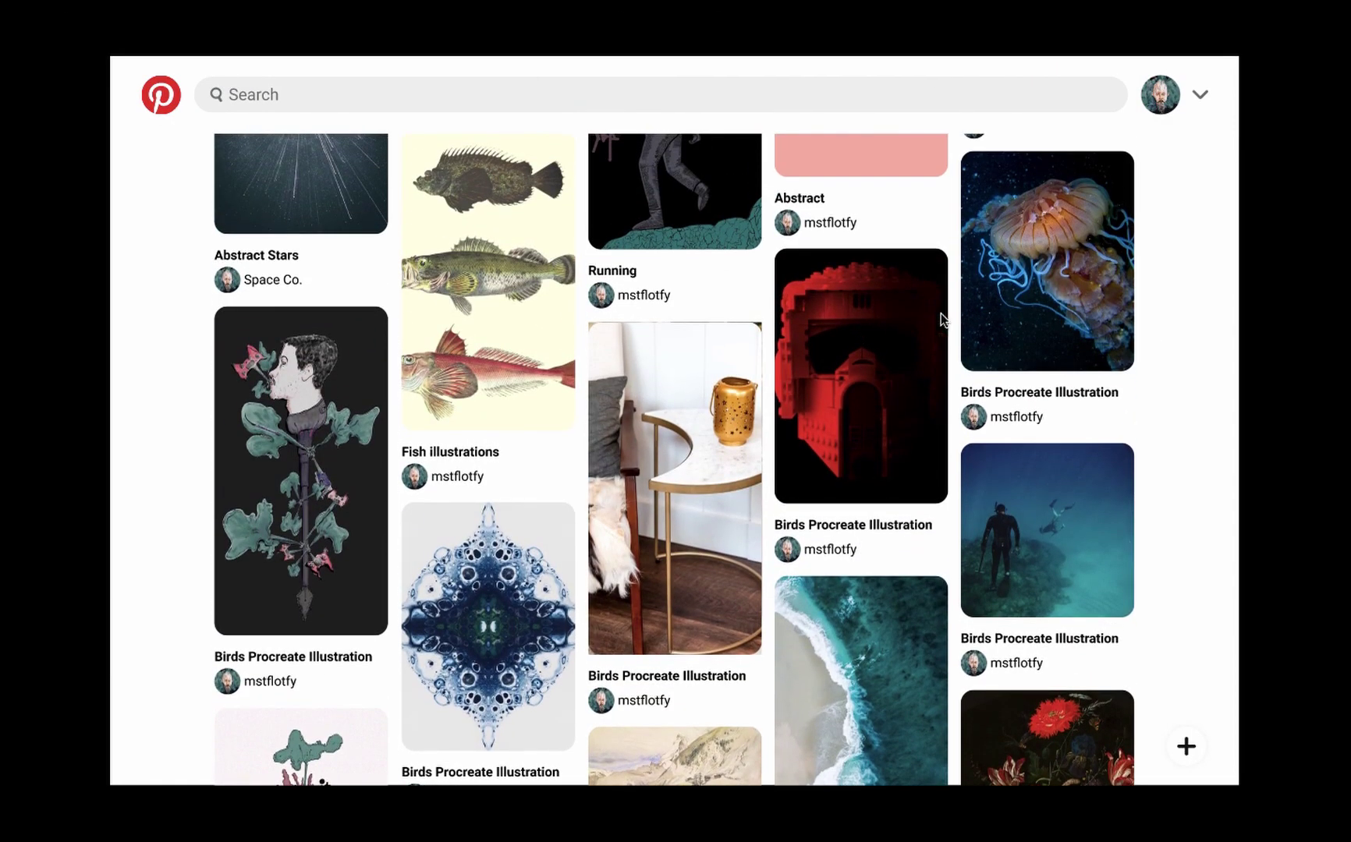
pyautogui.scroll(7, 982, 367)
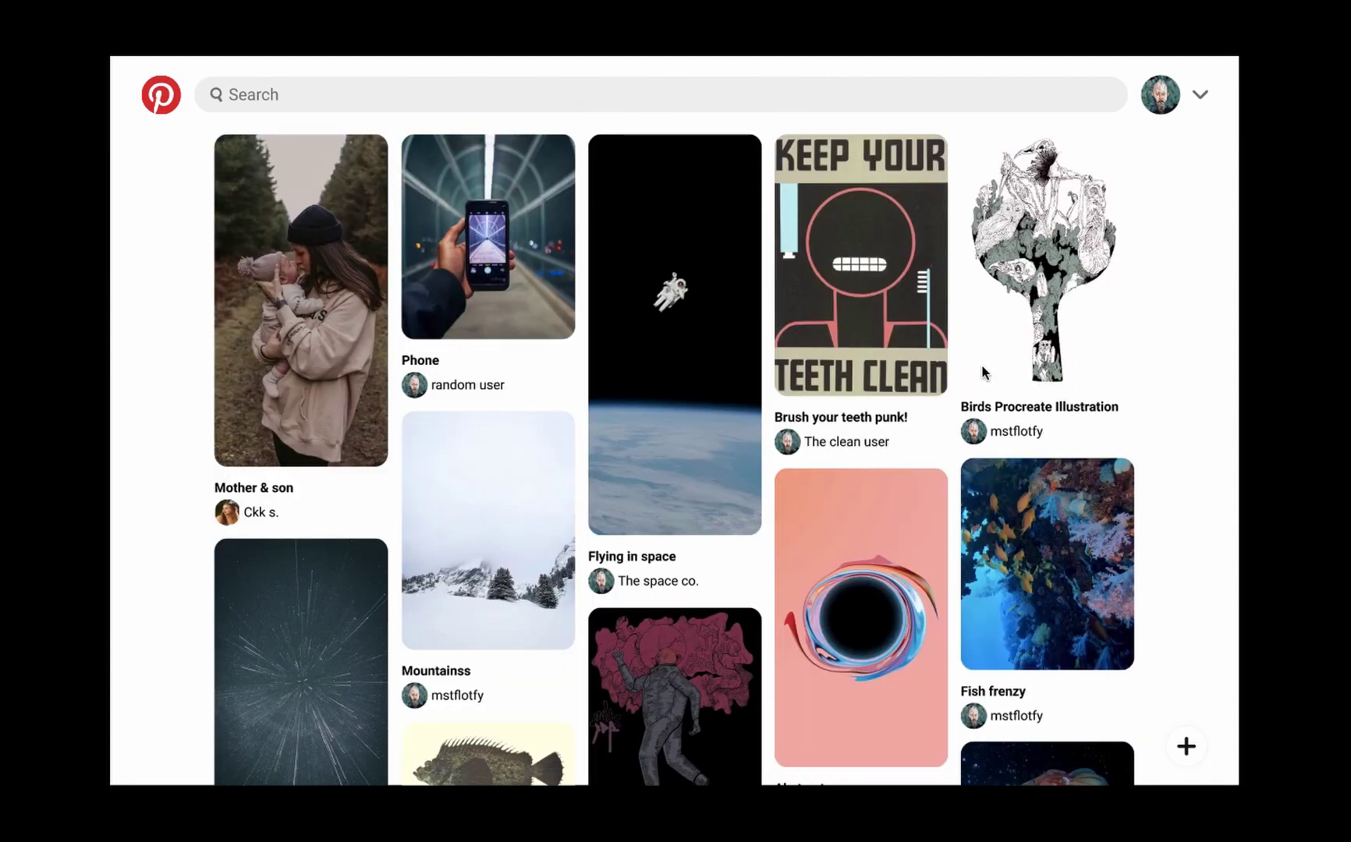